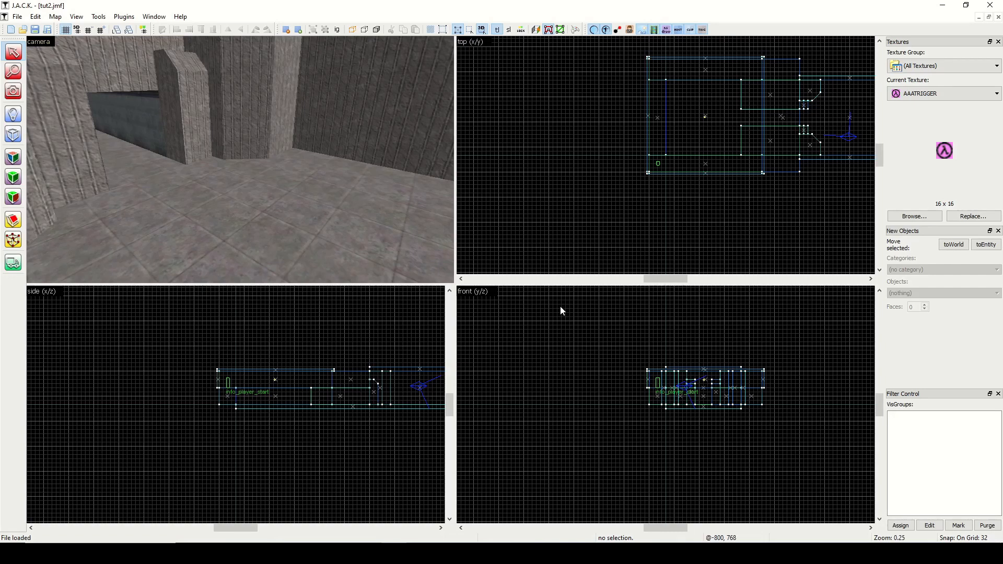
Place a weapon_357 entity on the floor of the pool room, beside the player start model.
{"action": "left_click", "coordinate": [13, 92]}
{"action": "left_click_drag", "start_coordinate": [239, 159], "coordinate": [241, 160]}
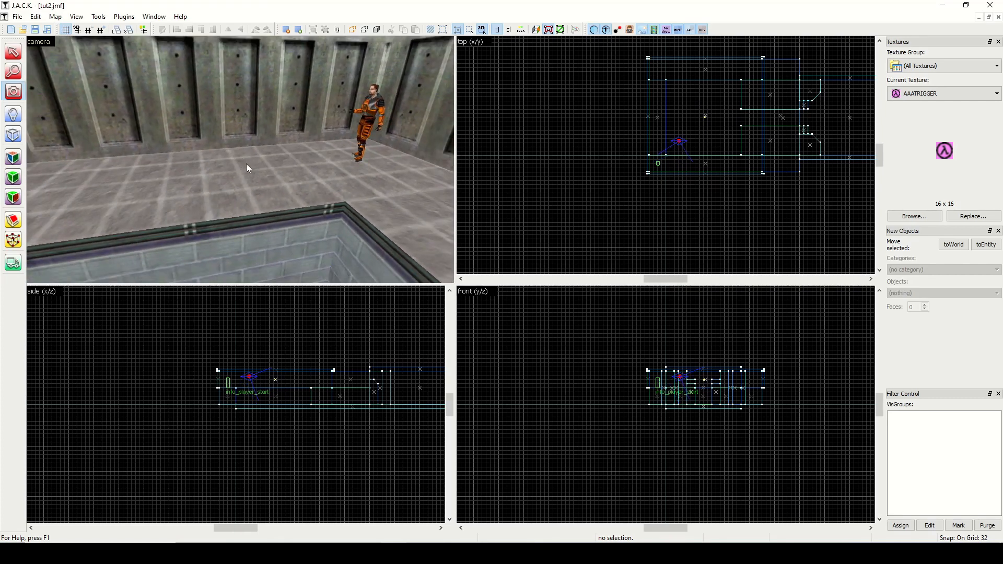
{"action": "left_click", "coordinate": [13, 114]}
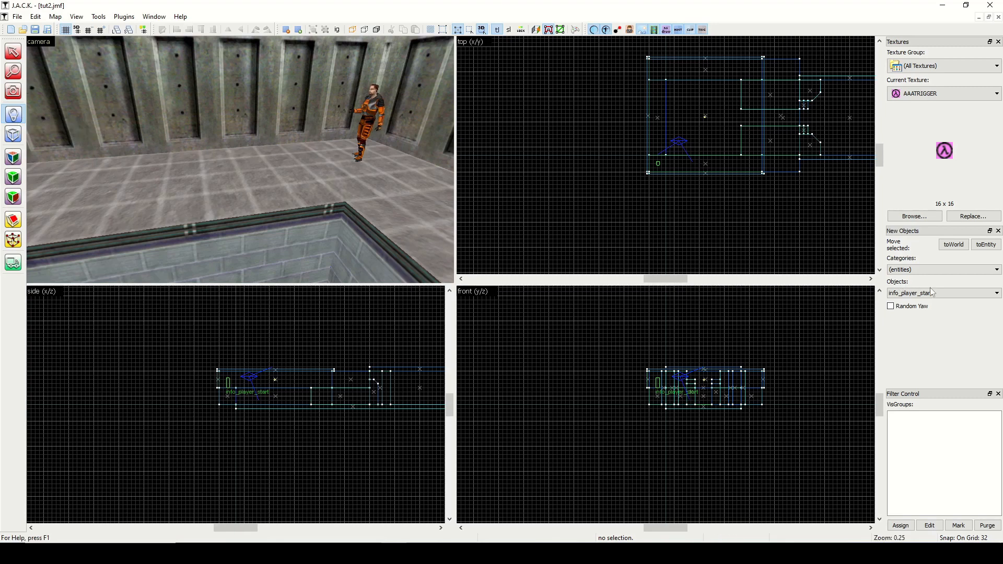
{"action": "left_click", "coordinate": [968, 298]}
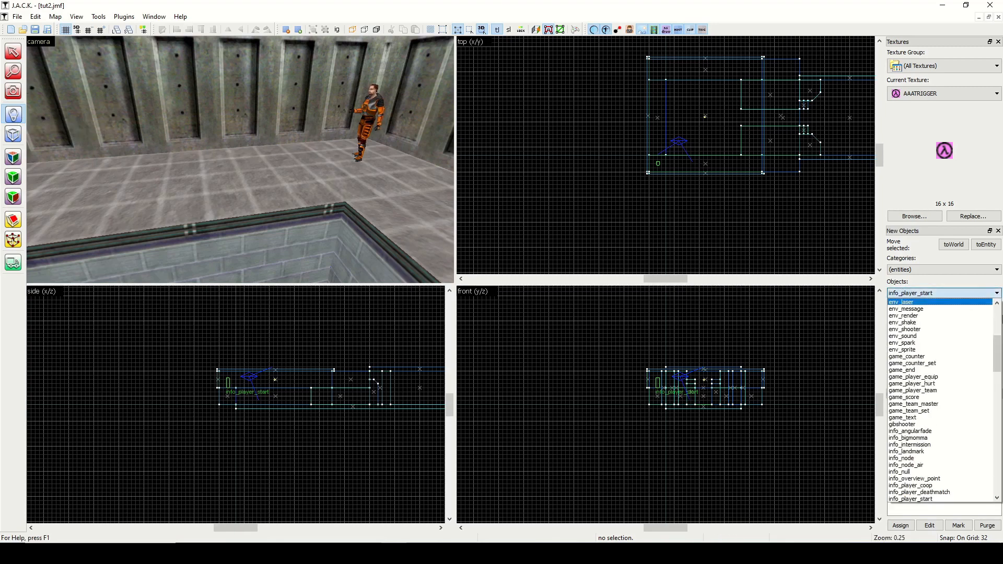
{"action": "left_click_drag", "start_coordinate": [998, 346], "coordinate": [997, 322]}
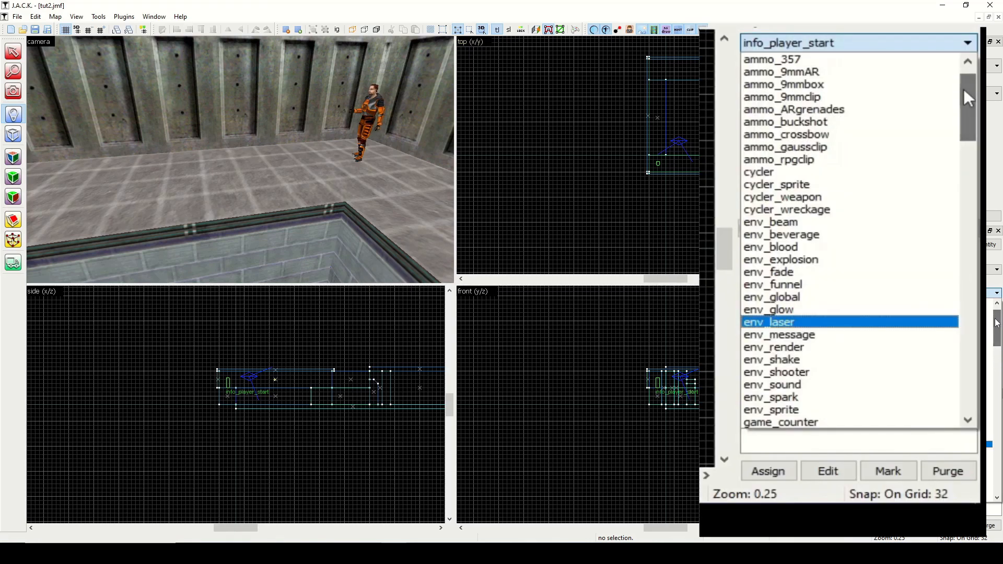
{"action": "left_click_drag", "start_coordinate": [997, 323], "coordinate": [997, 476]}
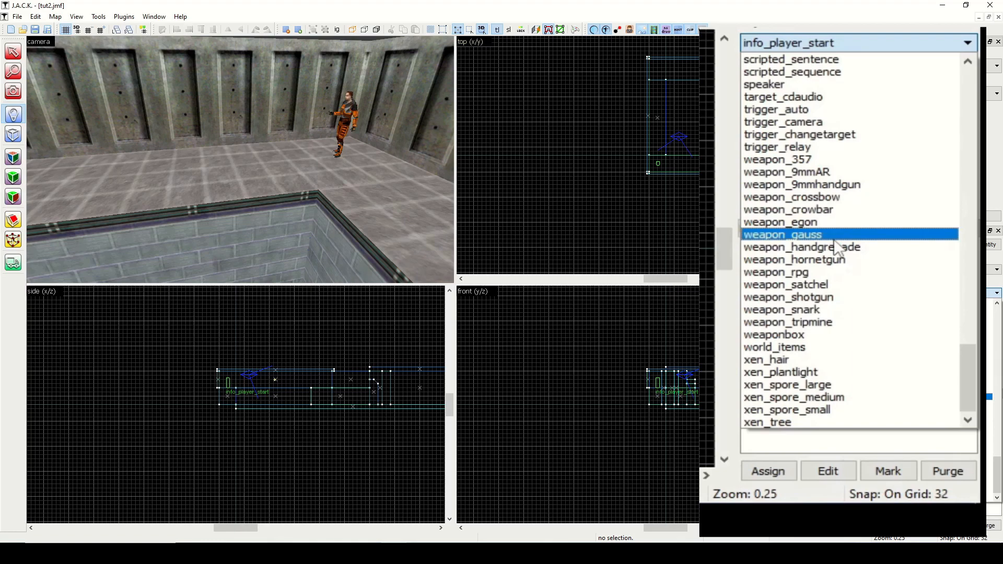
{"action": "left_click", "coordinate": [842, 166]}
{"action": "left_click", "coordinate": [259, 152]}
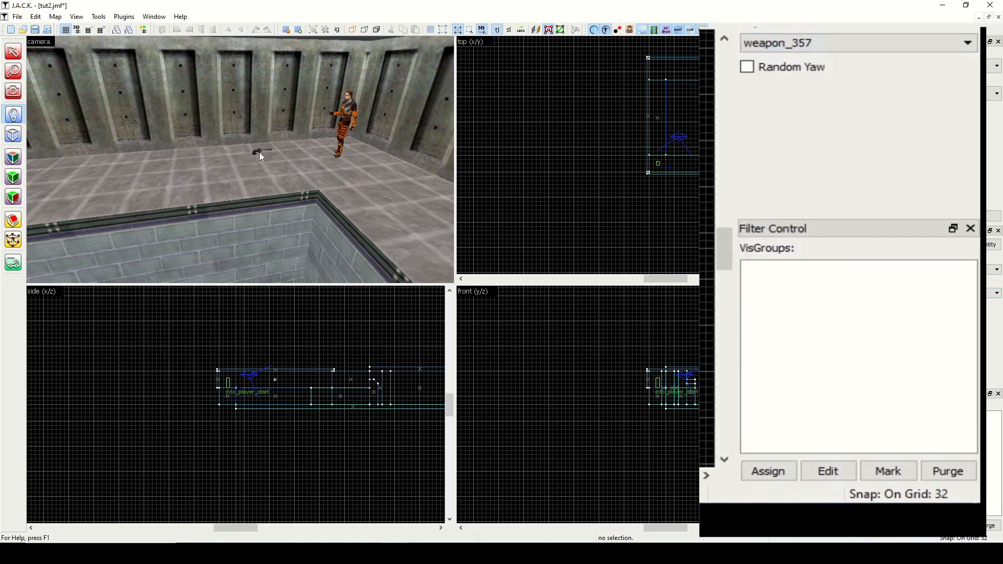
Place a weapon_9mmAR entity on the floor in front of the revolver.
{"action": "left_click", "coordinate": [13, 91]}
{"action": "left_click_drag", "start_coordinate": [238, 170], "coordinate": [239, 159]}
{"action": "scroll", "coordinate": [240, 159], "scroll_direction": "down", "scroll_amount": 3}
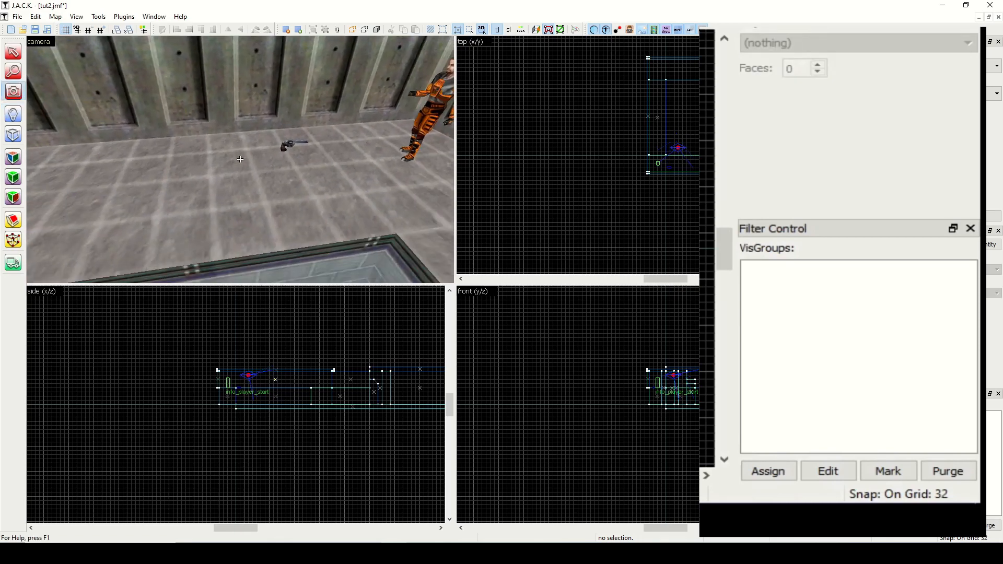
{"action": "left_click", "coordinate": [14, 117]}
{"action": "left_click", "coordinate": [765, 46]}
{"action": "scroll", "coordinate": [783, 118], "scroll_direction": "up", "scroll_amount": 2}
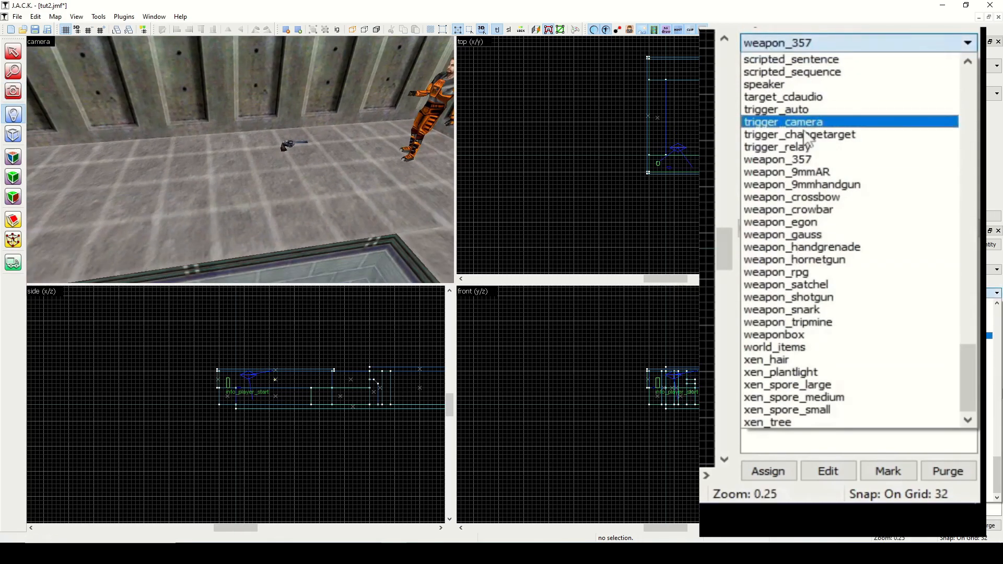
{"action": "left_click", "coordinate": [804, 170]}
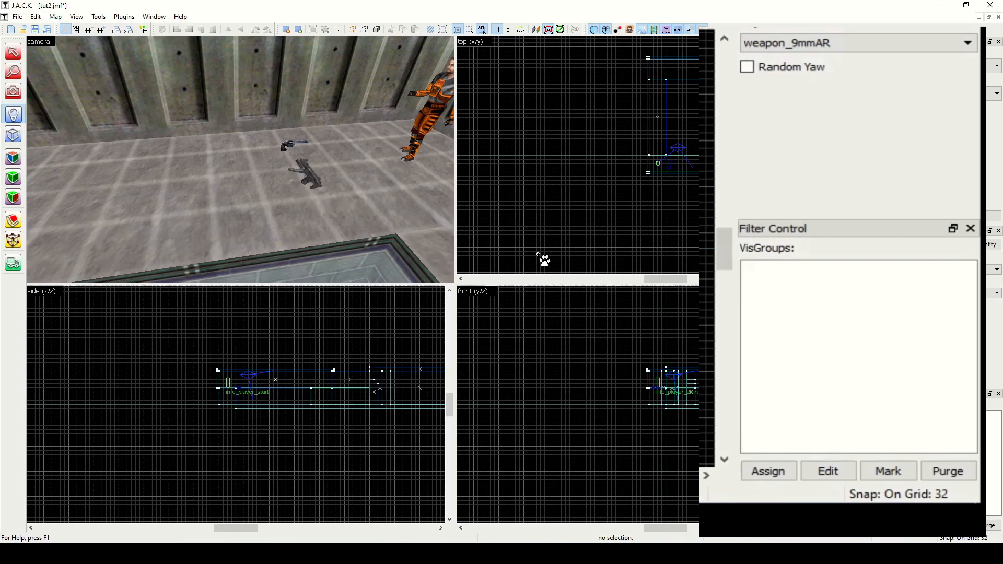
Add a weapon_9mmhandgun entity beside the revolver and a weapon_crossbow entity in front of it, nearer the pool edge.
{"action": "left_click", "coordinate": [829, 44]}
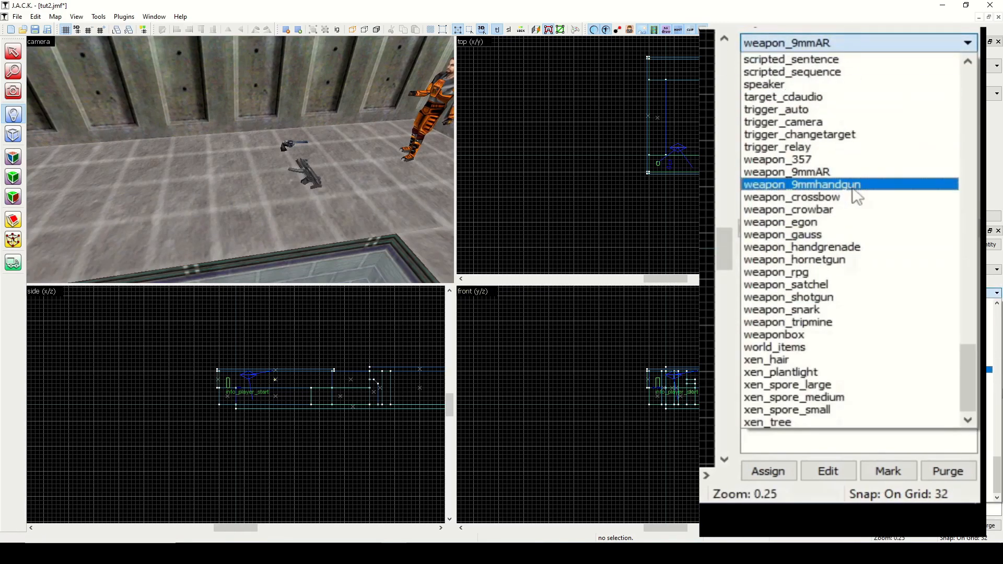
{"action": "left_click", "coordinate": [801, 185]}
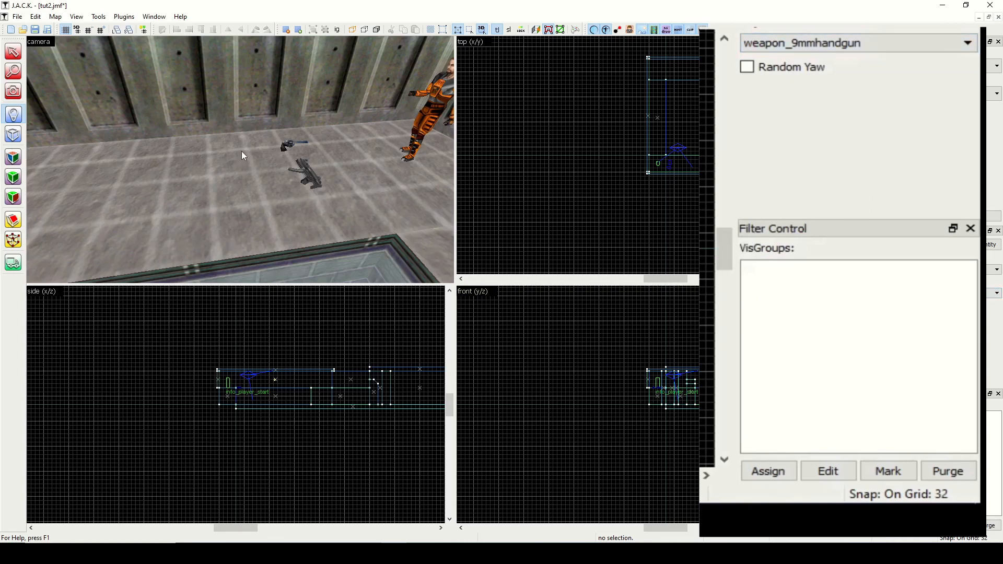
{"action": "left_click", "coordinate": [857, 44]}
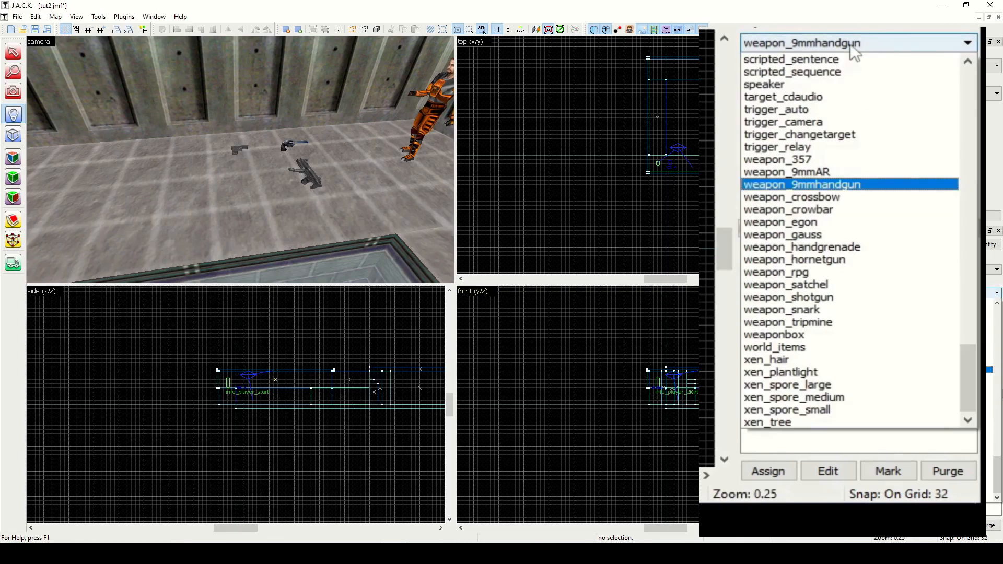
{"action": "left_click", "coordinate": [864, 199]}
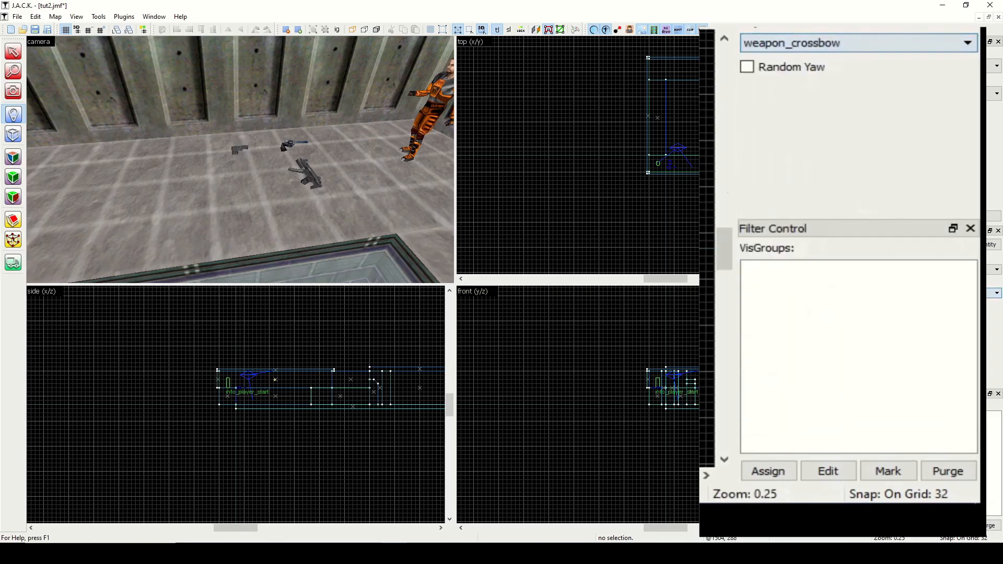
{"action": "left_click", "coordinate": [238, 197]}
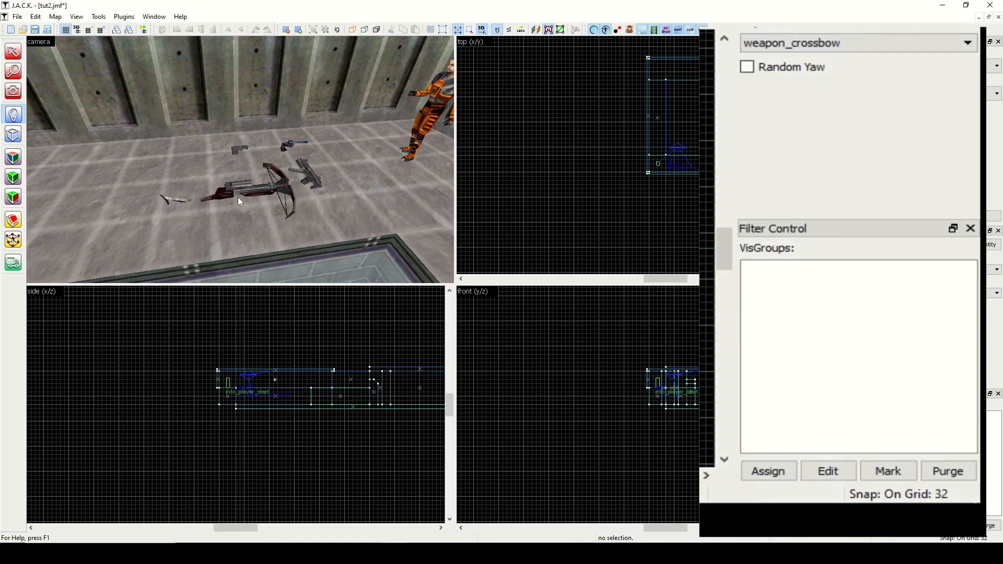
Place a weapon_crowbar entity beside the 9mmAR and a weapon_egon entity in the wall-side row past the handgun.
{"action": "key", "text": "Left"}
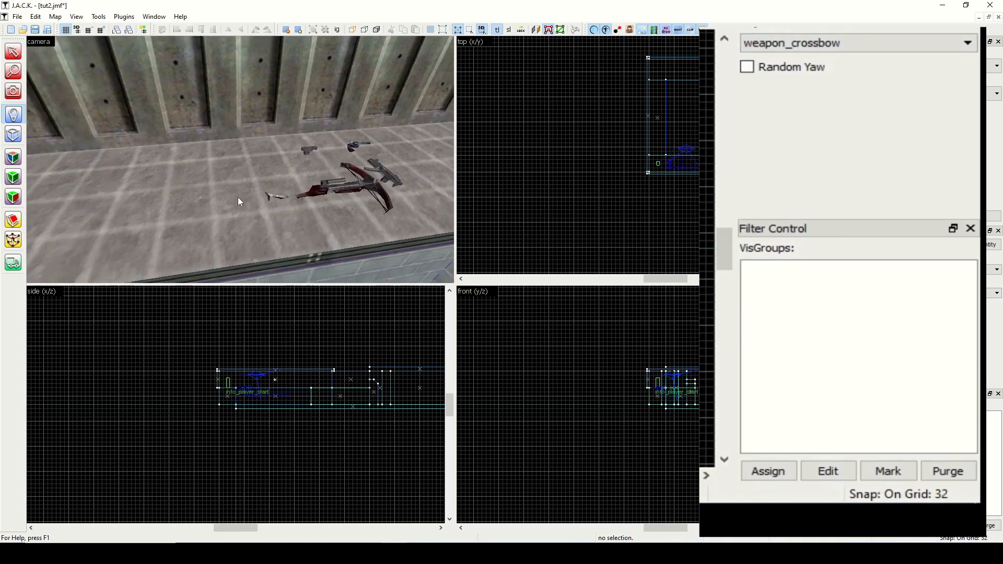
{"action": "left_click", "coordinate": [882, 43]}
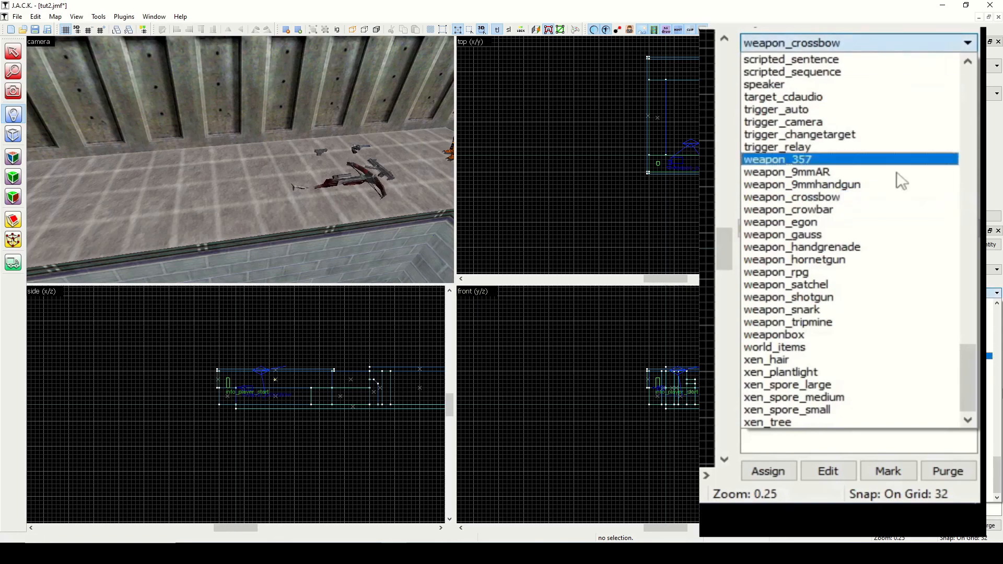
{"action": "left_click", "coordinate": [878, 209]}
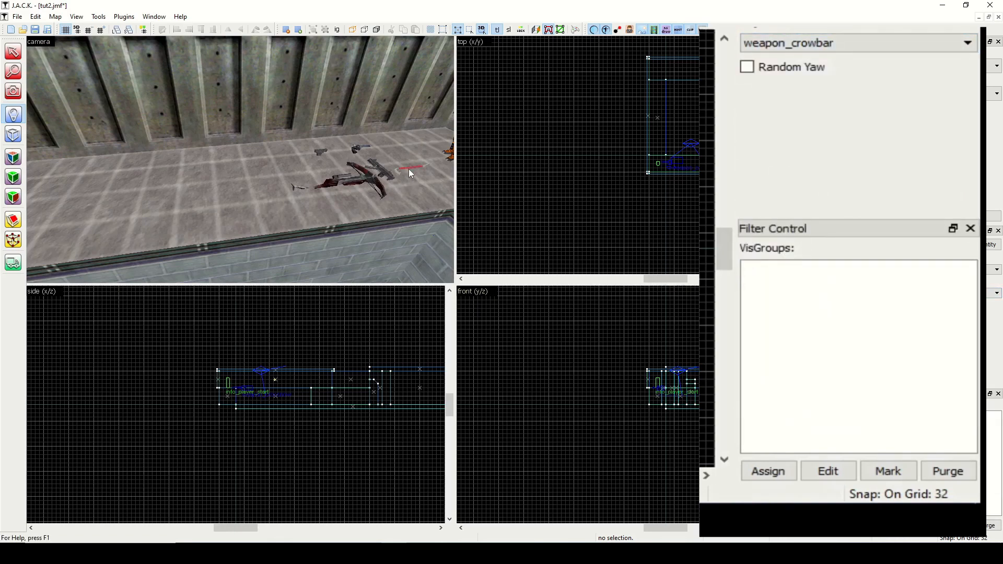
{"action": "left_click", "coordinate": [836, 42]}
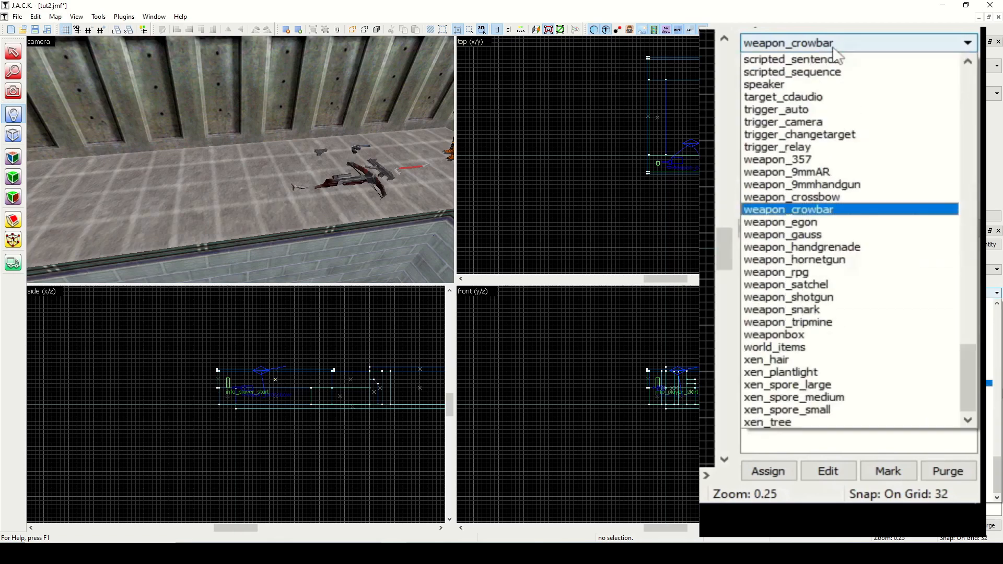
{"action": "left_click", "coordinate": [837, 224]}
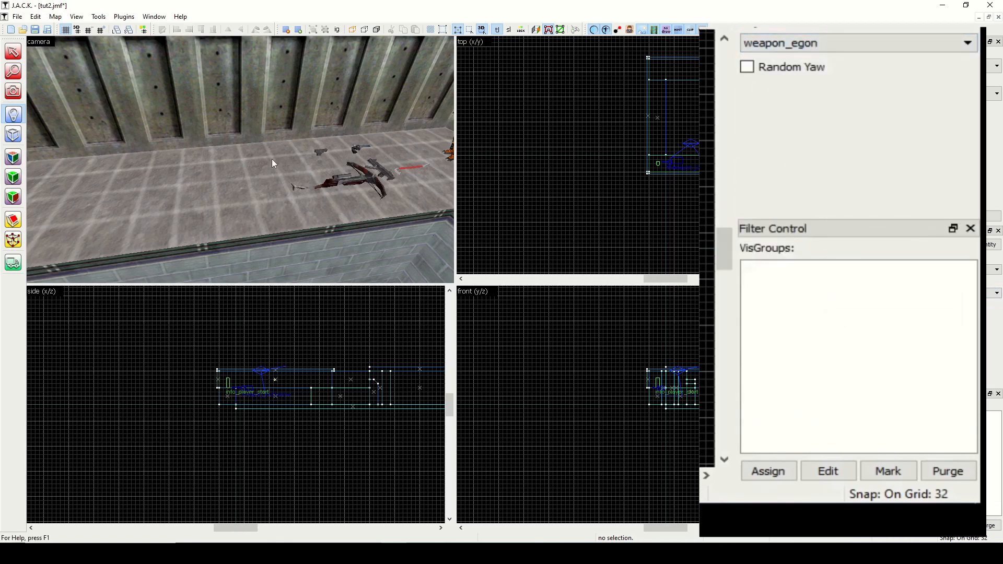
Add a weapon_gauss entity in the pool-side row beside the crossbow and a weapon_handgrenade entity beside the egon.
{"action": "left_click", "coordinate": [816, 42]}
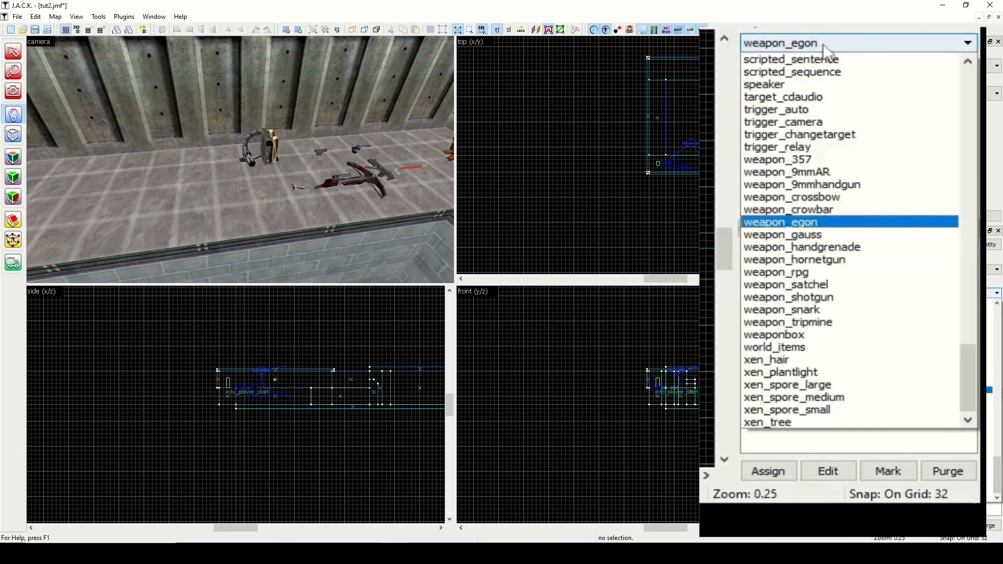
{"action": "left_click", "coordinate": [822, 244]}
{"action": "left_click", "coordinate": [247, 198]}
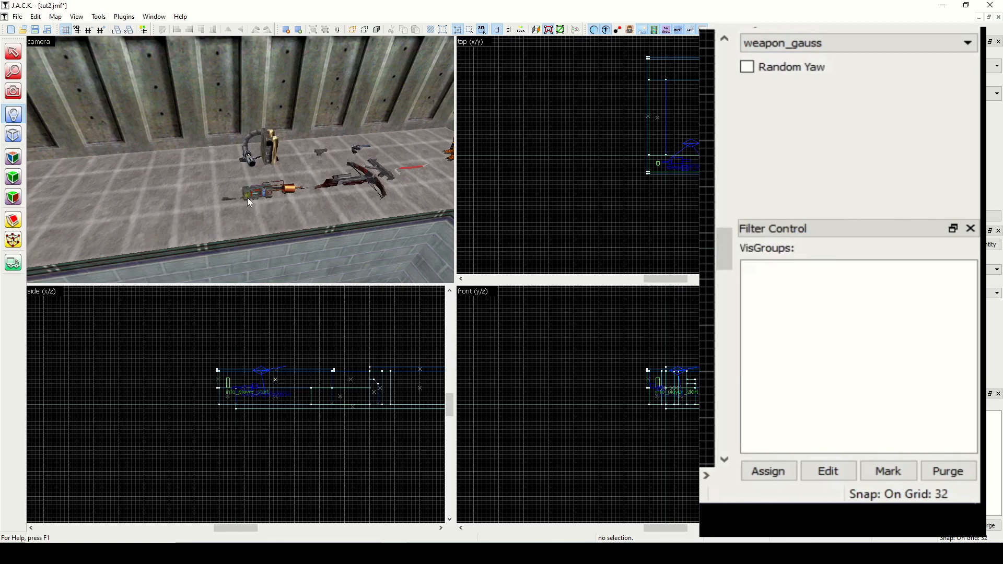
{"action": "left_click", "coordinate": [854, 43]}
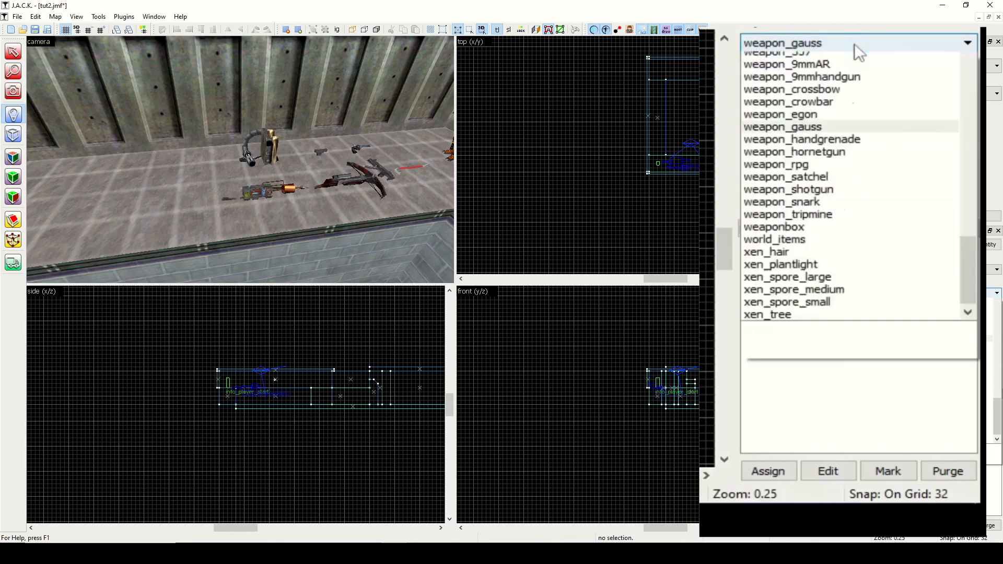
{"action": "left_click", "coordinate": [850, 247]}
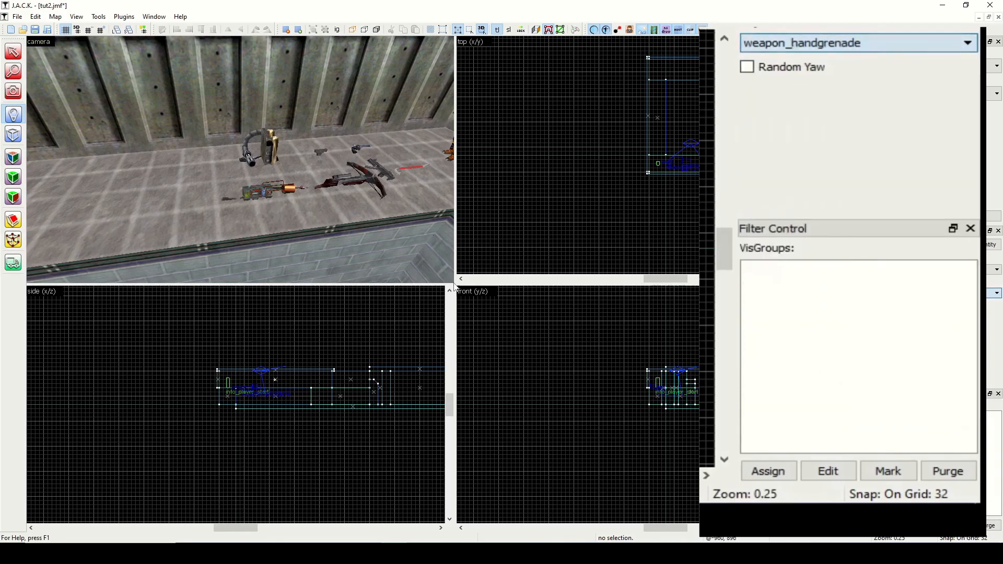
{"action": "left_click", "coordinate": [211, 166]}
Place a weapon_hornetgun entity beside the gauss gun and a weapon_rpg entity beside the hand grenade.
{"action": "left_click", "coordinate": [813, 44]}
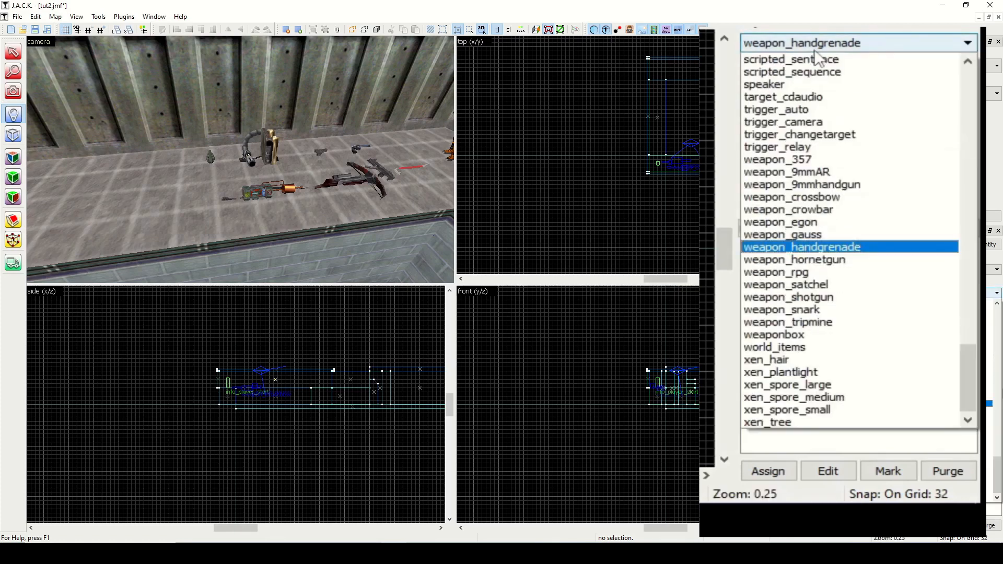
{"action": "left_click", "coordinate": [869, 264]}
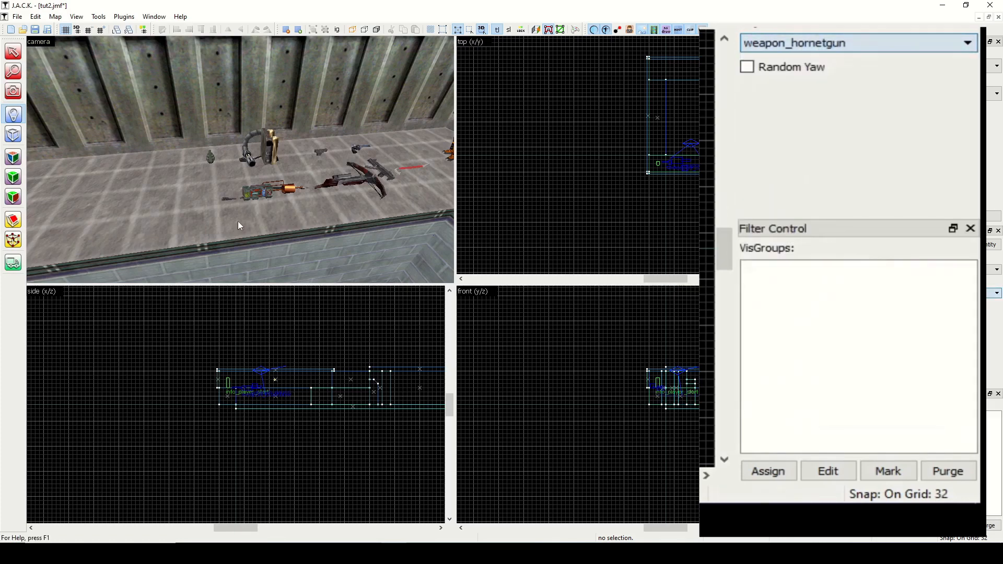
{"action": "left_click", "coordinate": [174, 205]}
{"action": "left_click", "coordinate": [822, 43]}
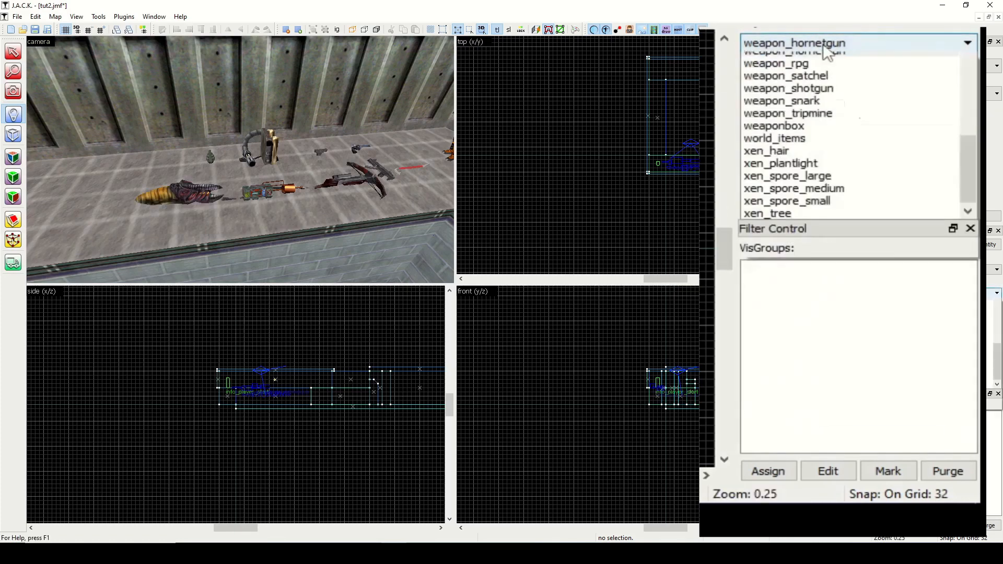
{"action": "left_click", "coordinate": [823, 271]}
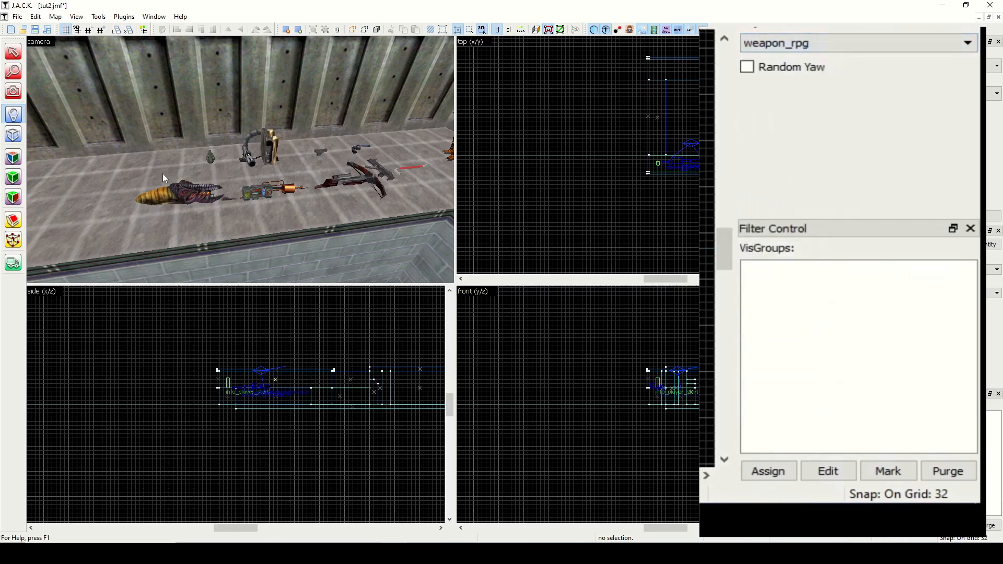
Add a weapon_satchel entity beside the hornet gun and a weapon_shotgun entity beside the RPG.
{"action": "left_click", "coordinate": [898, 50]}
{"action": "left_click", "coordinate": [860, 282]}
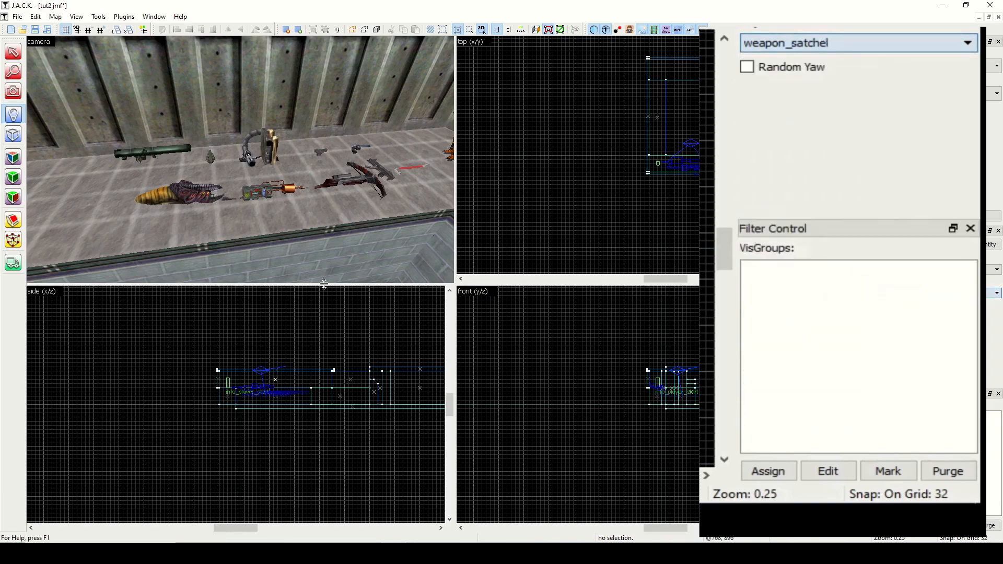
{"action": "key", "text": "a"}
{"action": "key", "text": "a"}
{"action": "left_click", "coordinate": [217, 214]}
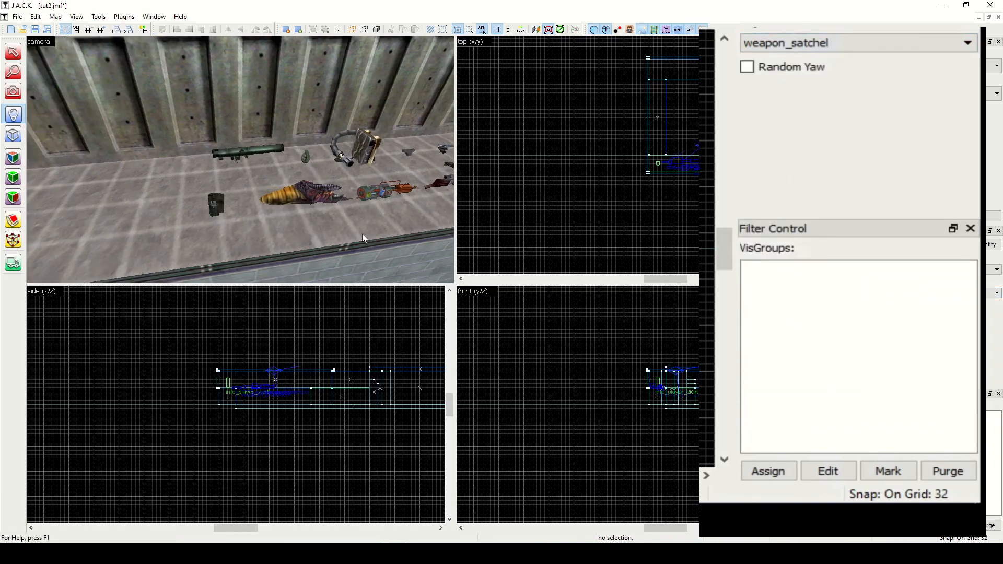
{"action": "left_click", "coordinate": [901, 48]}
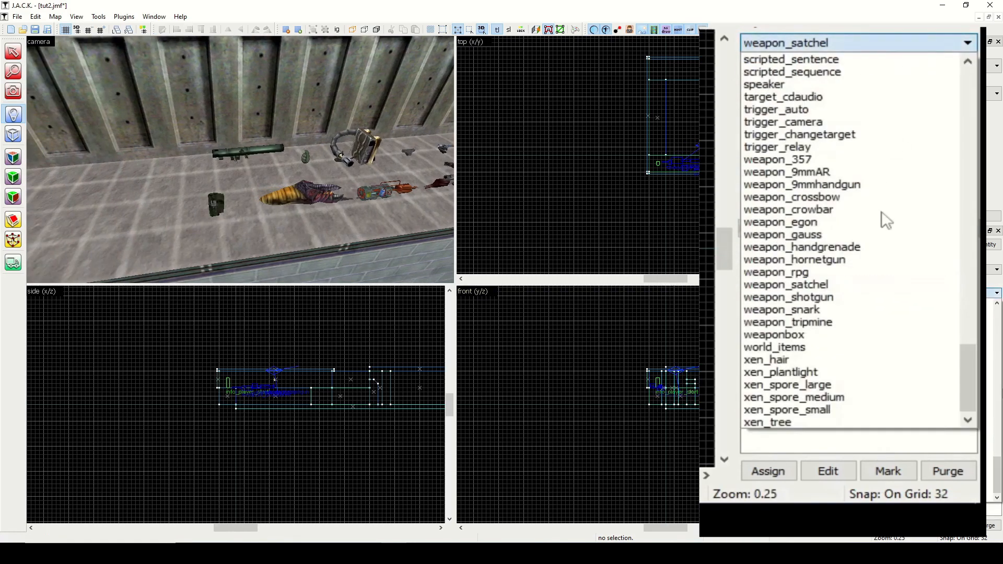
{"action": "left_click", "coordinate": [877, 297]}
{"action": "left_click", "coordinate": [170, 176]}
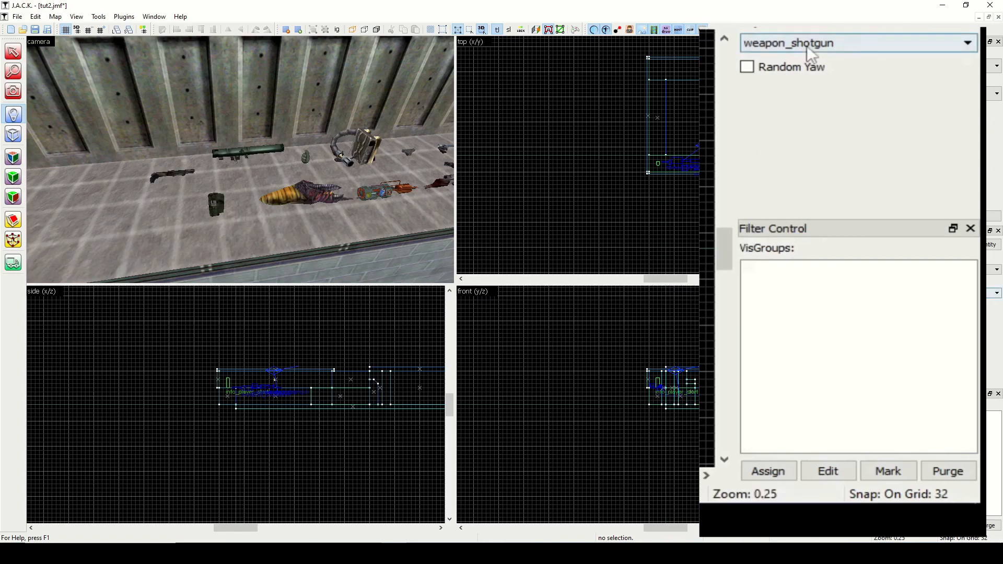
Place a weapon_snark entity on the floor beside the satchel, at the end of the pool-side row.
{"action": "left_click", "coordinate": [784, 41]}
{"action": "left_click", "coordinate": [826, 315]}
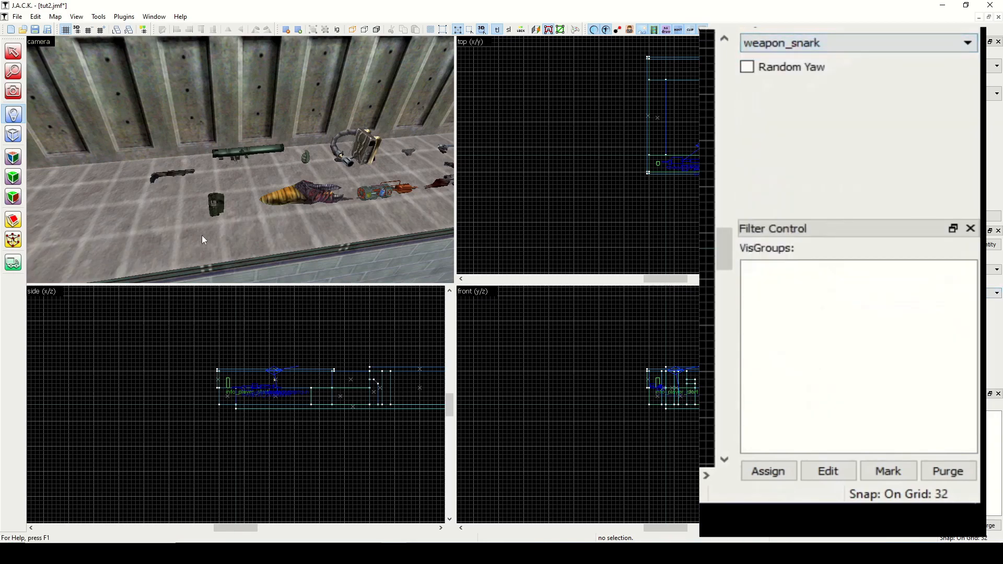
{"action": "key", "text": "a"}
{"action": "scroll", "coordinate": [158, 224], "scroll_direction": "up", "scroll_amount": 1}
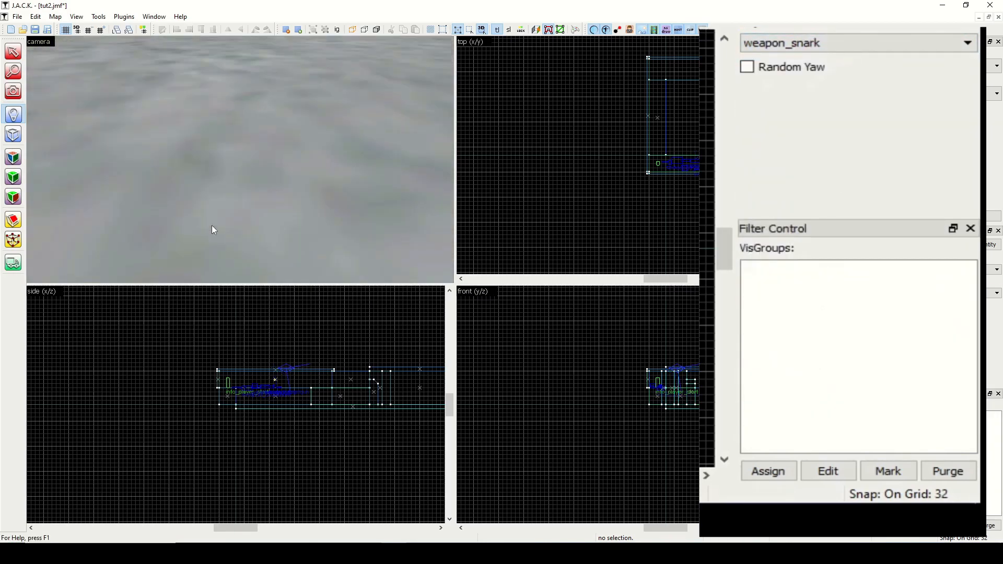
{"action": "scroll", "coordinate": [211, 224], "scroll_direction": "down", "scroll_amount": 1}
Place a weapon_tripmine entity on the floor beside the shotgun, at the end of the wall-side row.
{"action": "left_click", "coordinate": [14, 93]}
{"action": "left_click_drag", "start_coordinate": [198, 149], "coordinate": [242, 165]}
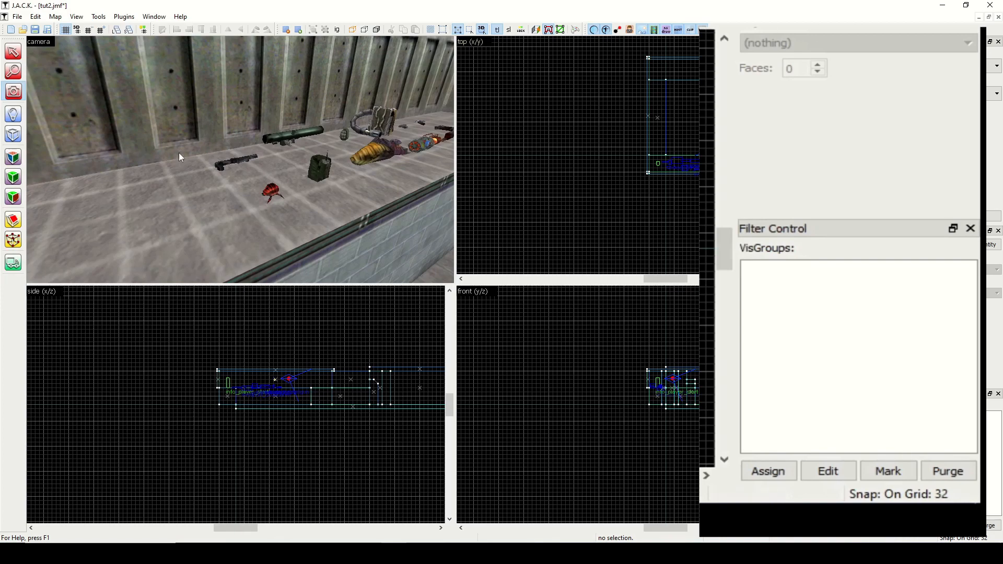
{"action": "left_click", "coordinate": [13, 114]}
{"action": "left_click", "coordinate": [852, 46]}
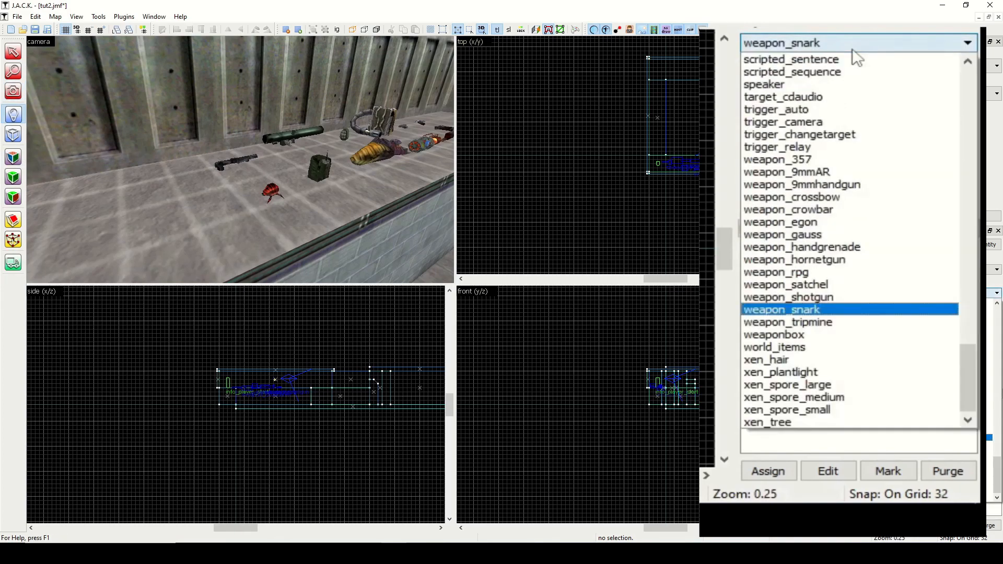
{"action": "left_click", "coordinate": [862, 323]}
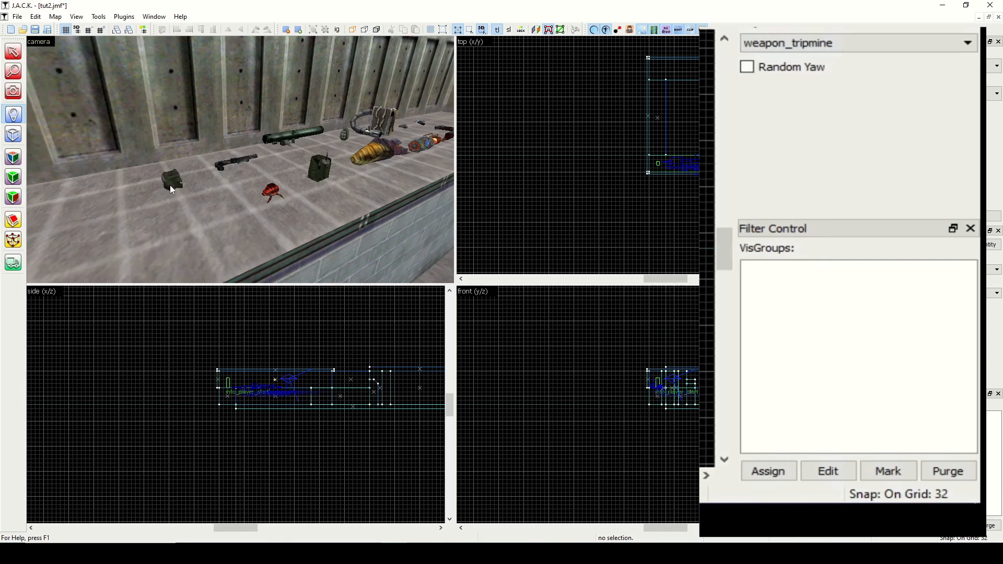
Add a weaponbox entity on the floor beside the snark and tripmine.
{"action": "left_click", "coordinate": [847, 50]}
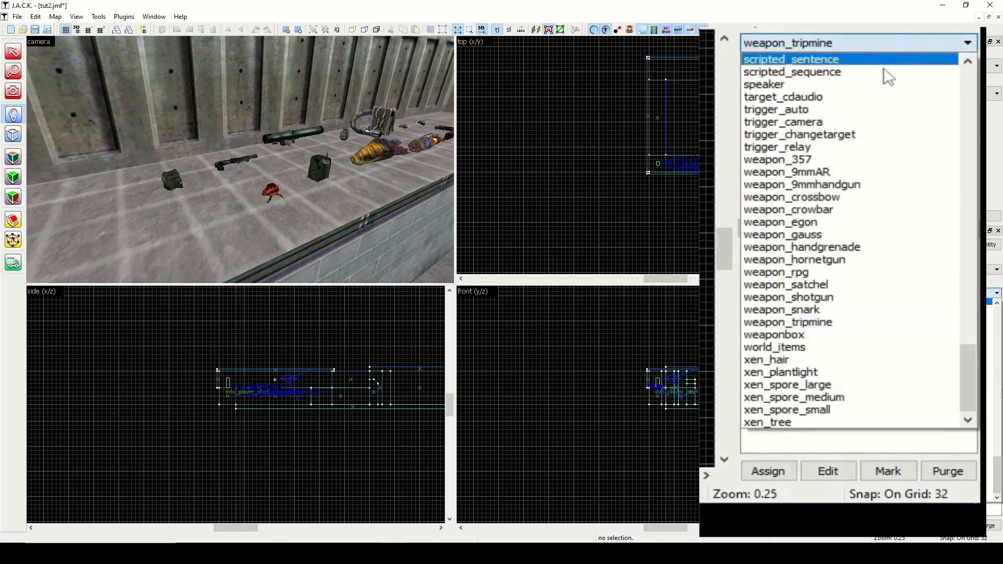
{"action": "left_click", "coordinate": [842, 337]}
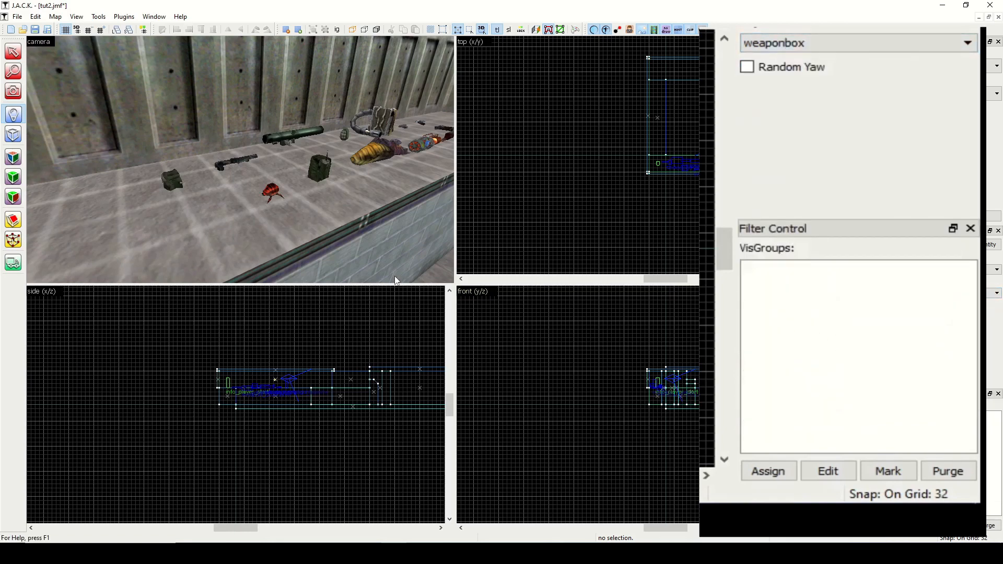
{"action": "left_click", "coordinate": [196, 224]}
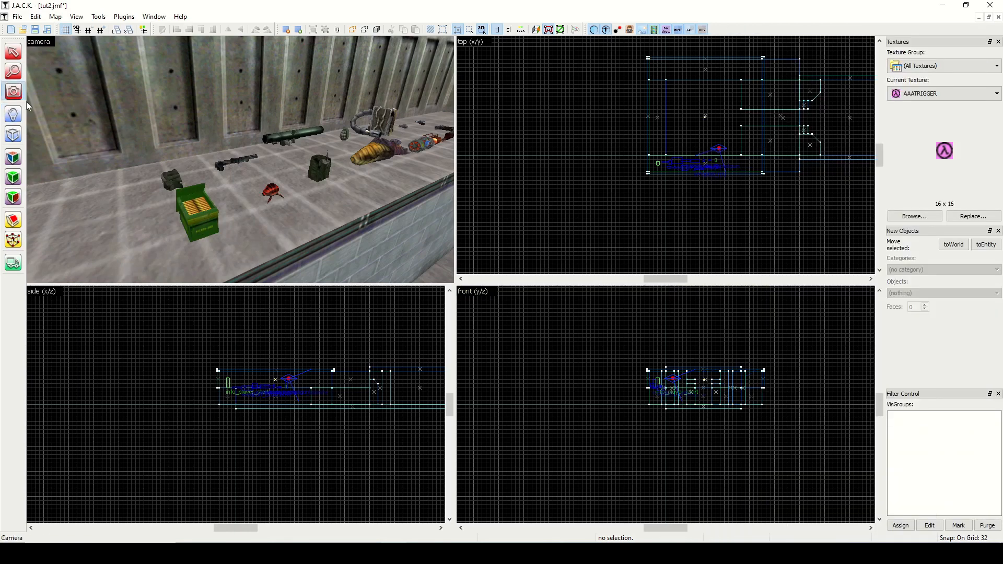
Look over the placed weapons, from the weapon box along the rows back to the crowbar near the player start.
{"action": "left_click", "coordinate": [13, 91]}
{"action": "key", "text": "a"}
{"action": "key", "text": "d"}
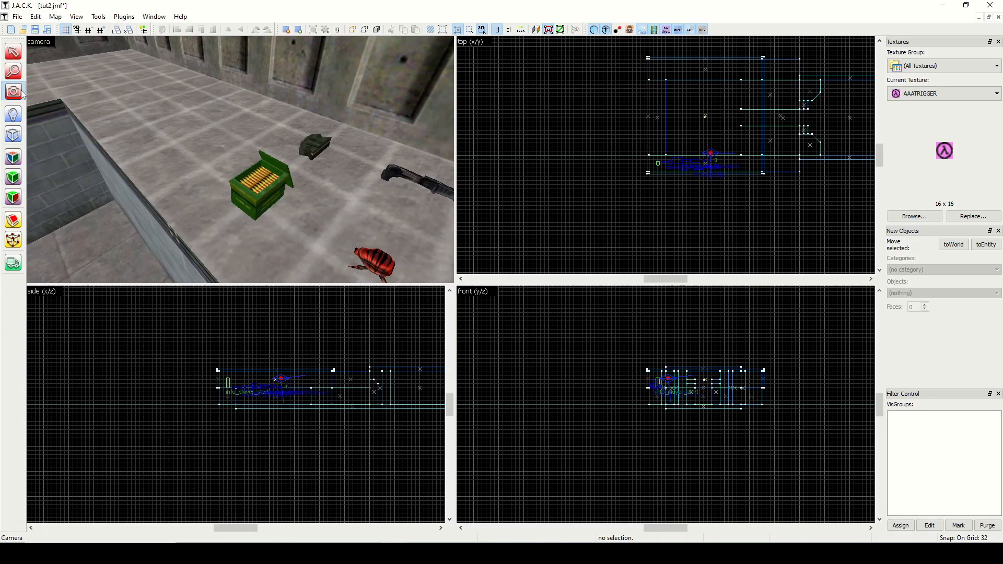
{"action": "key", "text": "z"}
{"action": "key", "text": "a"}
{"action": "key", "text": "s"}
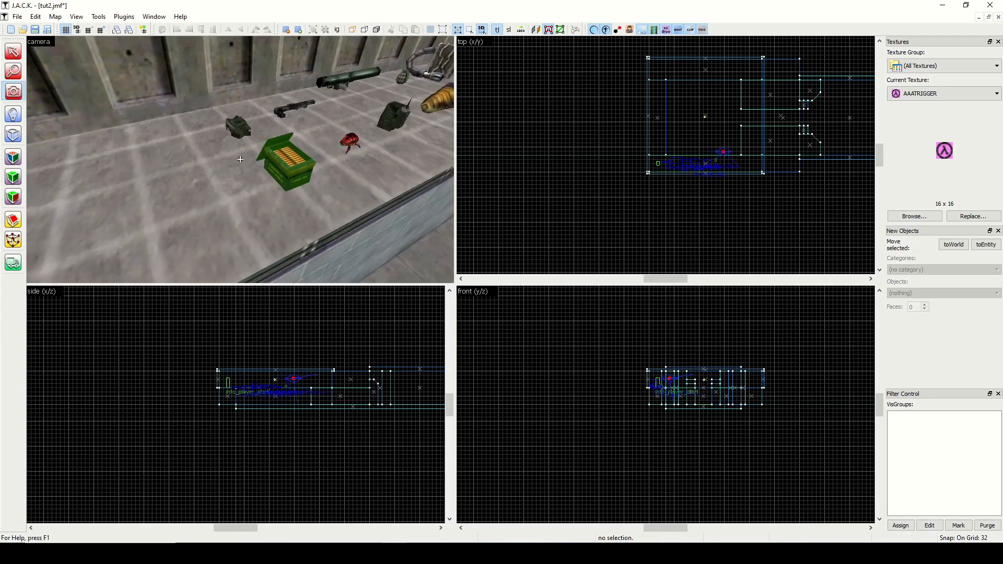
{"action": "key", "text": "d"}
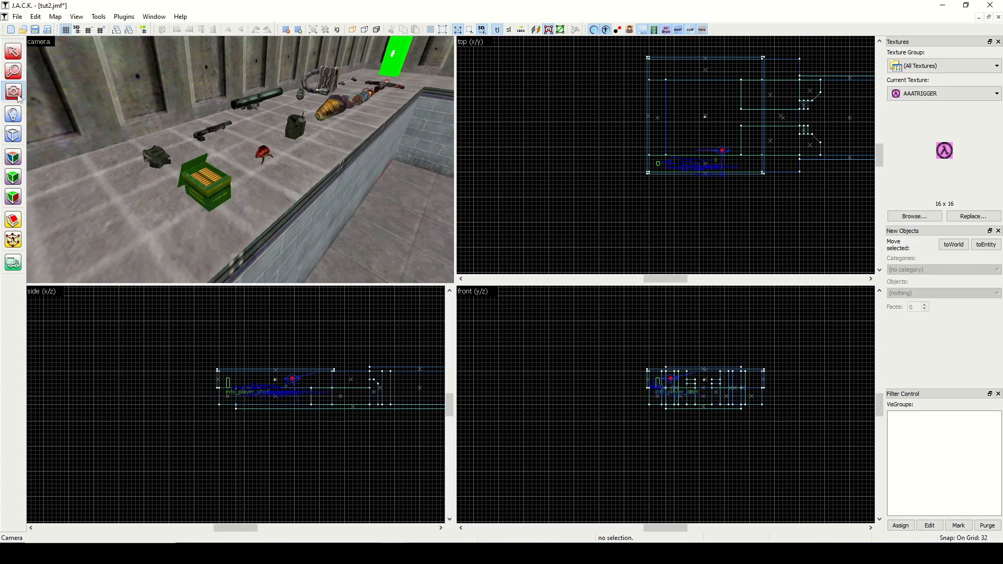
{"action": "key", "text": "z"}
{"action": "key", "text": "d"}
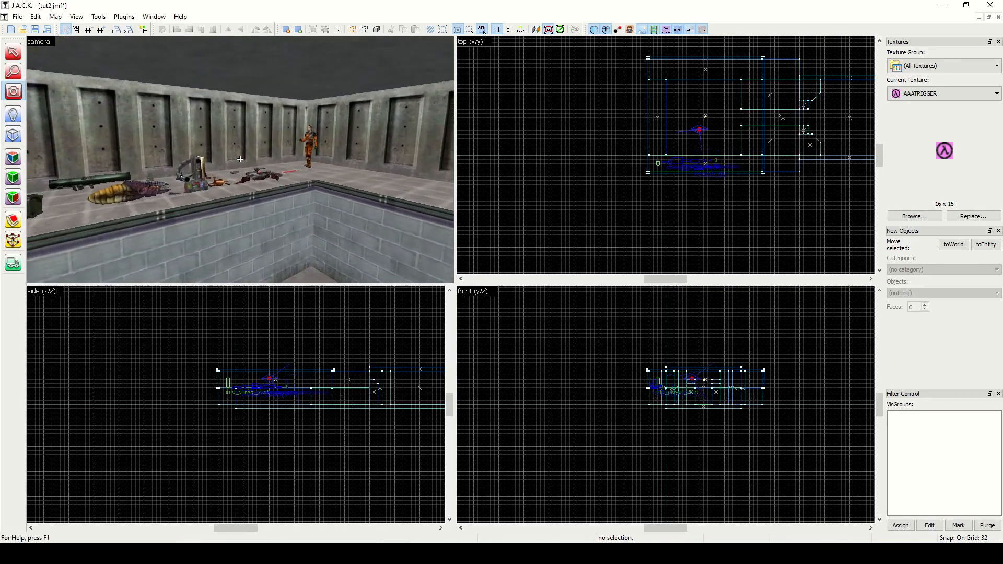
{"action": "key", "text": "w"}
{"action": "key", "text": "s"}
{"action": "key", "text": "w"}
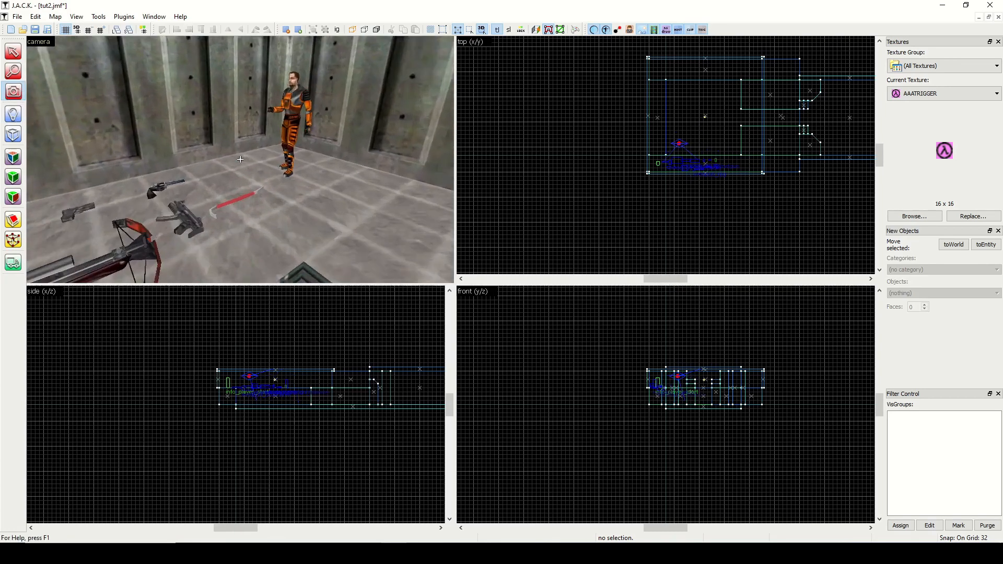
{"action": "key", "text": "z"}
Rotate the weapon_crowbar a quarter turn in the top view so it points toward the wall.
{"action": "left_click", "coordinate": [19, 56]}
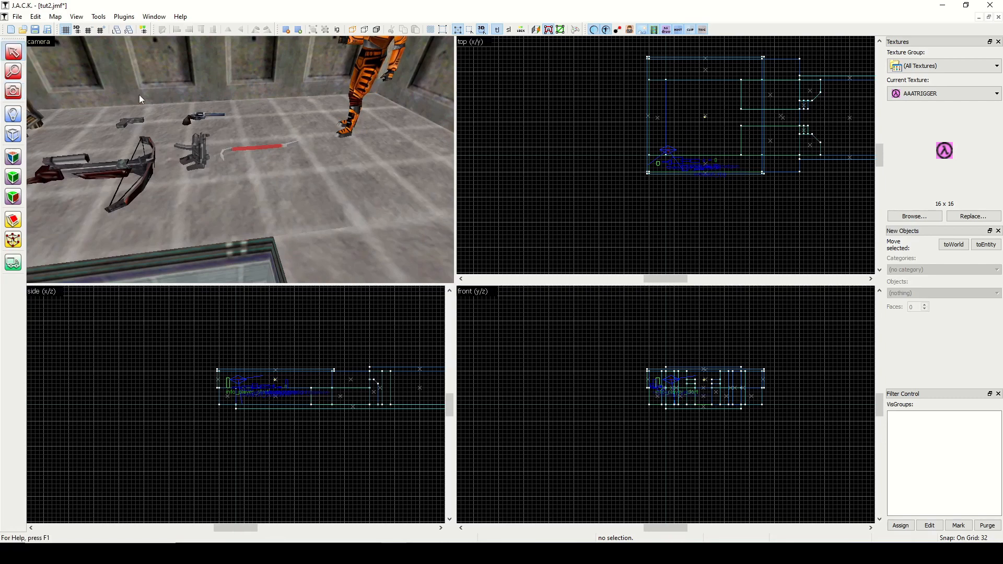
{"action": "left_click", "coordinate": [258, 146]}
{"action": "scroll", "coordinate": [649, 195], "scroll_direction": "up", "scroll_amount": 4}
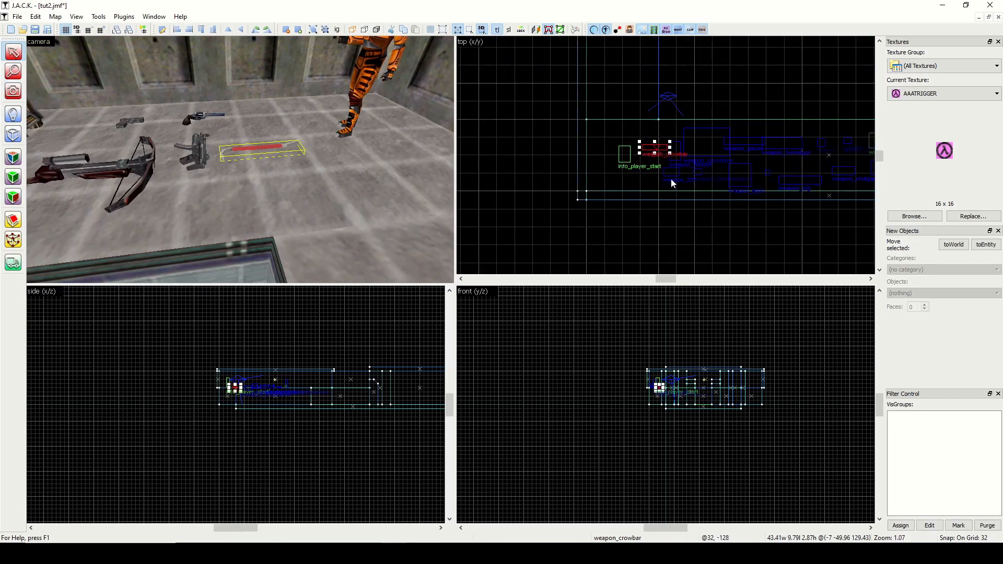
{"action": "scroll", "coordinate": [672, 182], "scroll_direction": "up", "scroll_amount": 6}
{"action": "left_click", "coordinate": [658, 137]}
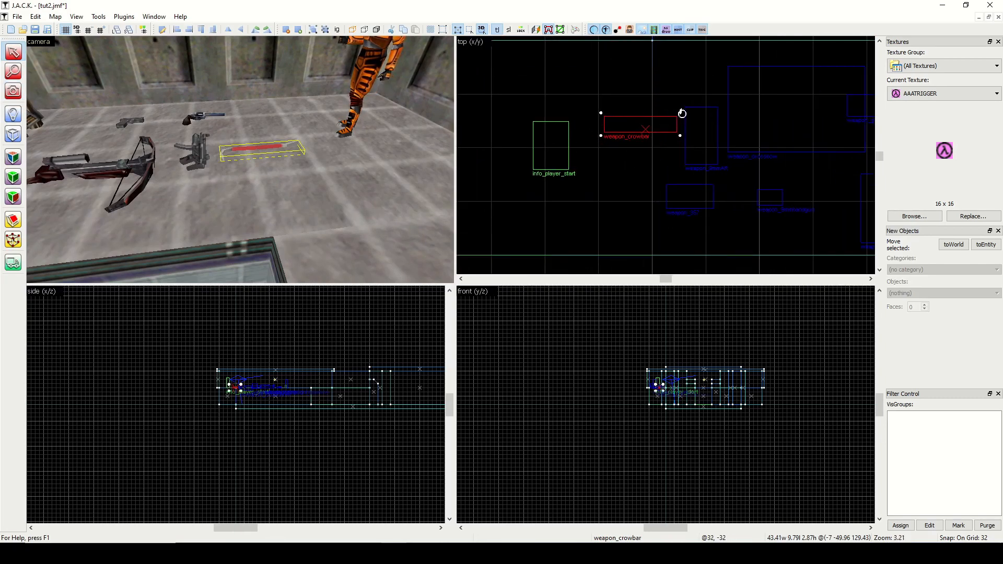
{"action": "left_click_drag", "start_coordinate": [682, 113], "coordinate": [662, 156]}
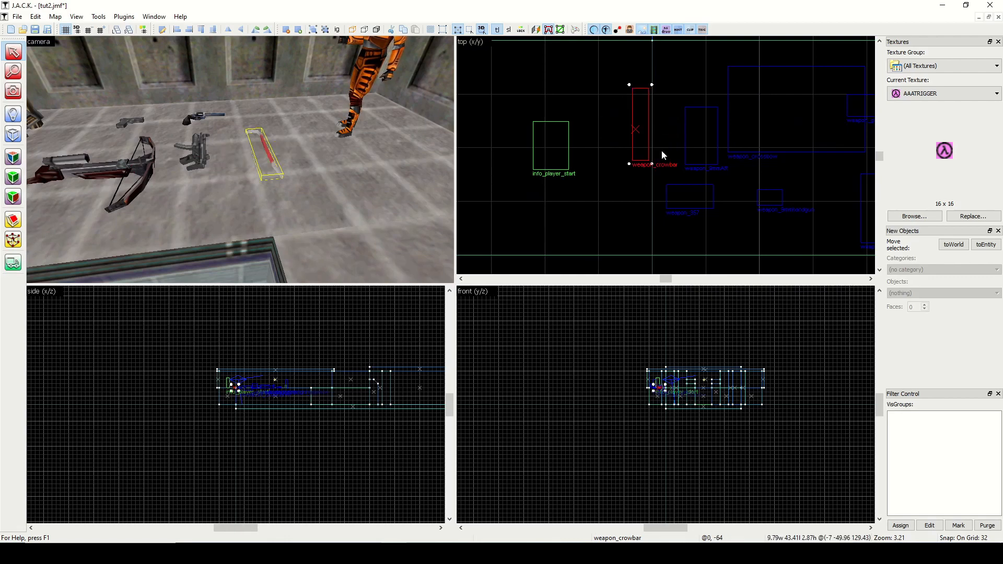
Reduce the grid size to 4 units and nudge the crowbar toward the wall, into line with the weapon rows.
{"action": "left_click", "coordinate": [89, 30]}
{"action": "left_click", "coordinate": [89, 30]}
{"action": "left_click", "coordinate": [90, 30]}
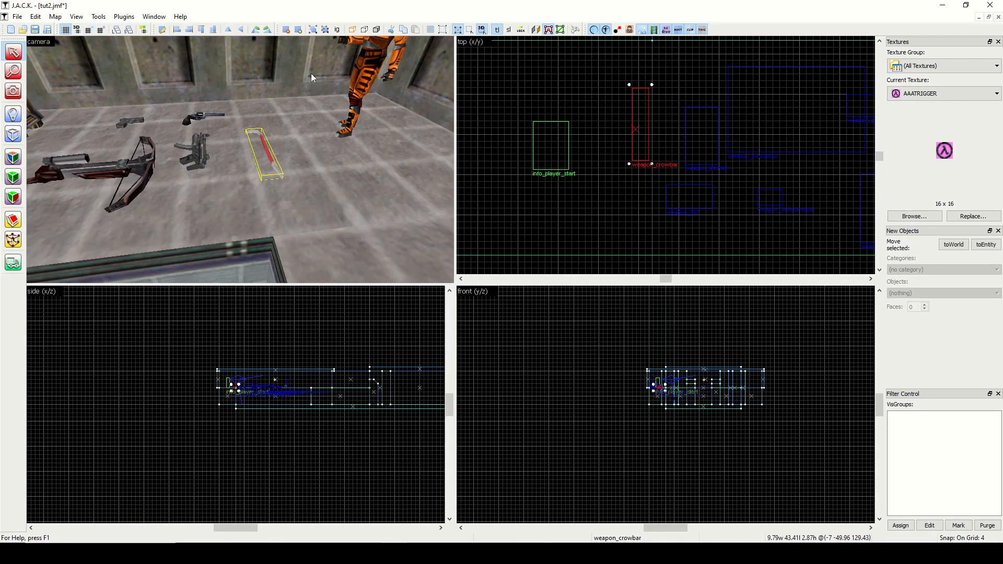
{"action": "key", "text": "Down"}
{"action": "key", "text": "Down"}
{"action": "key", "text": "Down"}
{"action": "key", "text": "Down"}
{"action": "key", "text": "Down"}
{"action": "key", "text": "Down"}
{"action": "key", "text": "Down"}
{"action": "key", "text": "Down"}
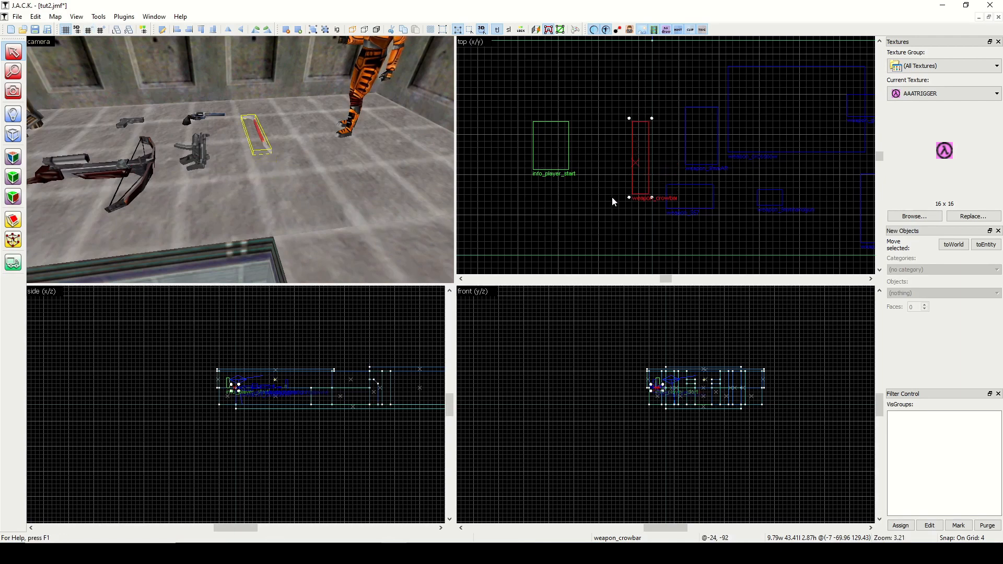
Rotate the weapon_9mmAR a quarter turn and shift it about 8 units toward the crowbar.
{"action": "left_click", "coordinate": [192, 149]}
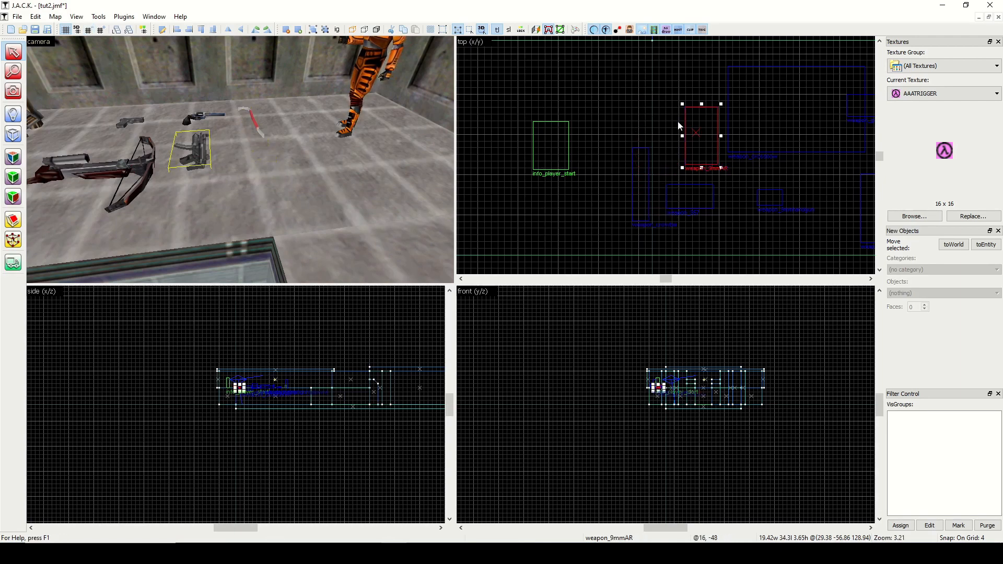
{"action": "left_click", "coordinate": [697, 120]}
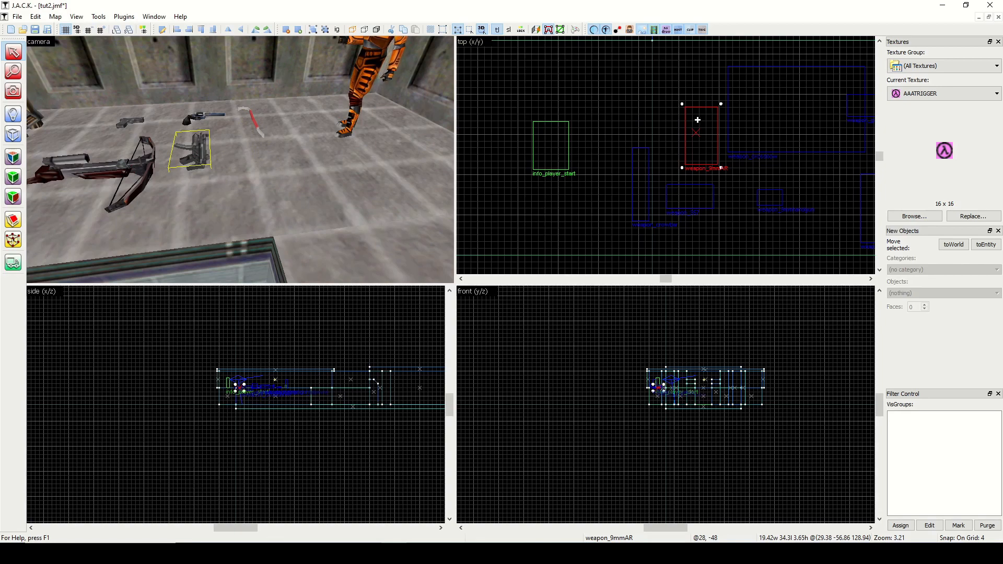
{"action": "key", "text": "n"}
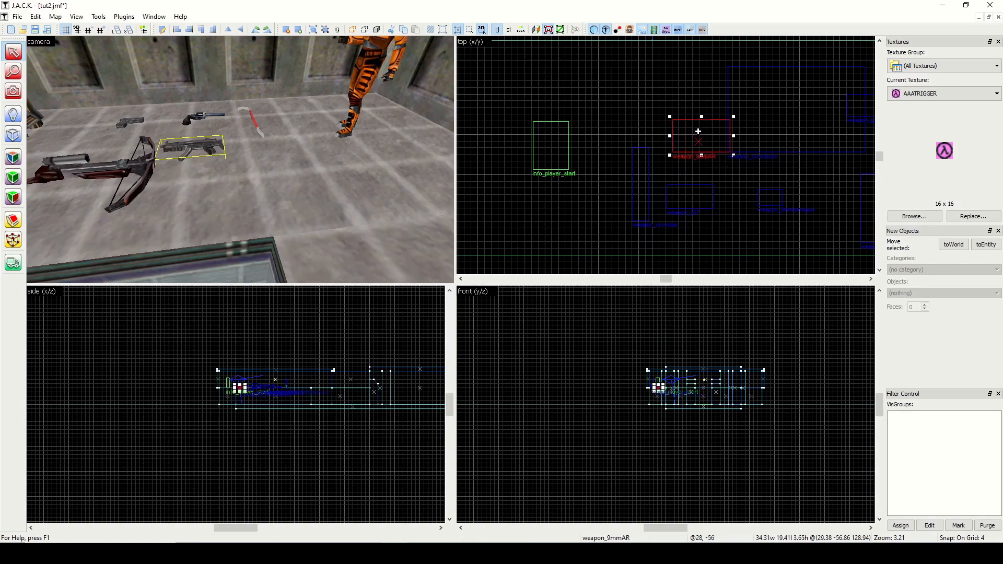
{"action": "left_click_drag", "start_coordinate": [698, 131], "coordinate": [686, 131]}
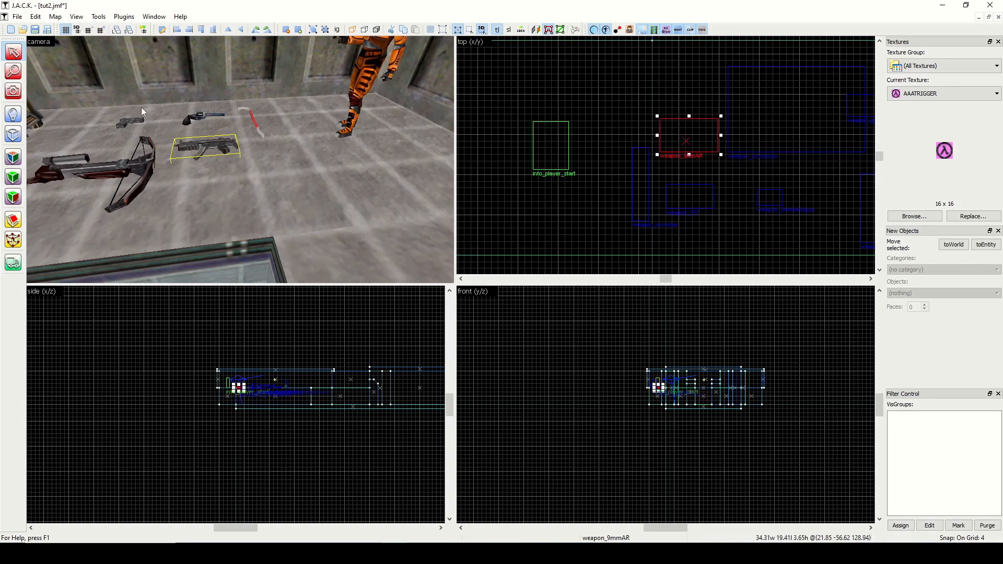
Rotate the weapon_egon a quarter turn in the top view and deselect it.
{"action": "left_click", "coordinate": [13, 91]}
{"action": "left_click_drag", "start_coordinate": [177, 207], "coordinate": [241, 160]}
{"action": "left_click", "coordinate": [13, 51]}
{"action": "left_click", "coordinate": [235, 116]}
{"action": "left_click", "coordinate": [272, 125]}
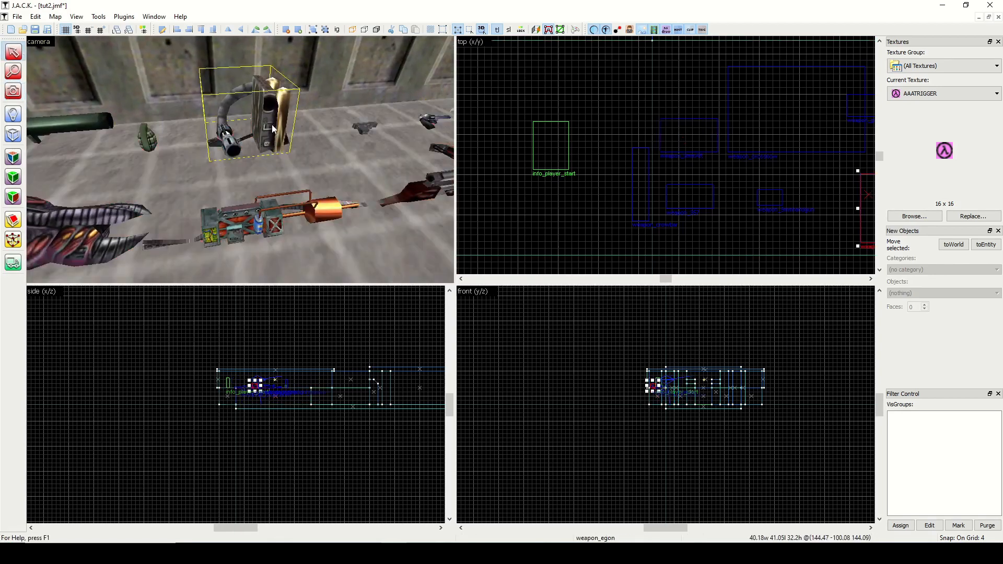
{"action": "key", "text": "ctrl+shift+e"}
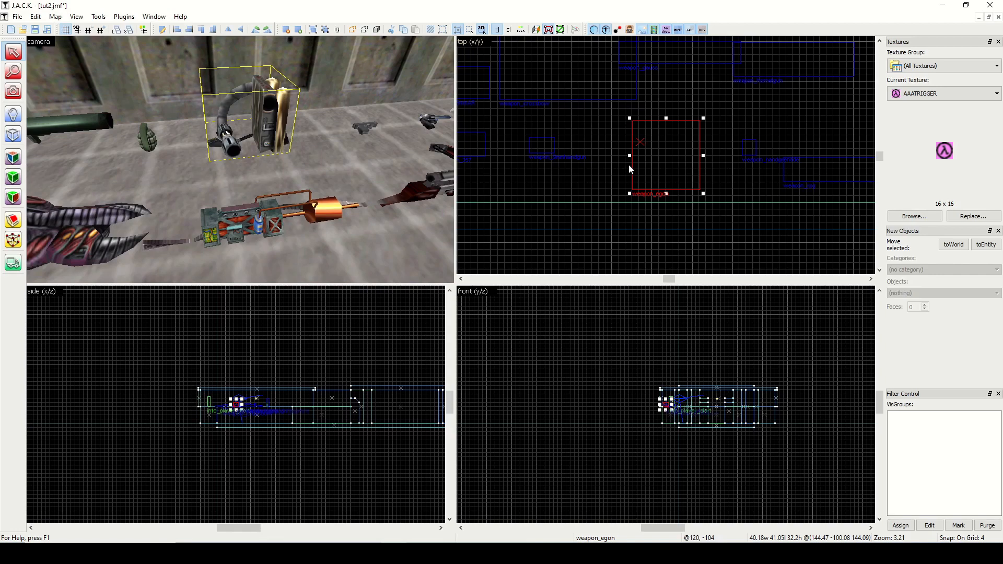
{"action": "left_click", "coordinate": [593, 133]}
Place an ammo_357 entity on the empty floor on the other side of the player start.
{"action": "left_click", "coordinate": [13, 91]}
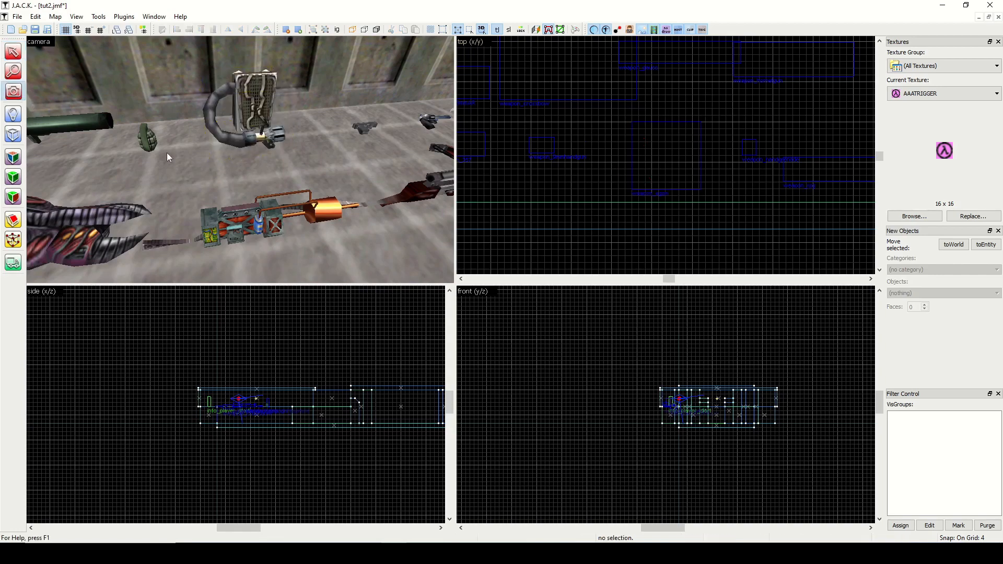
{"action": "left_click_drag", "start_coordinate": [239, 159], "coordinate": [240, 159]}
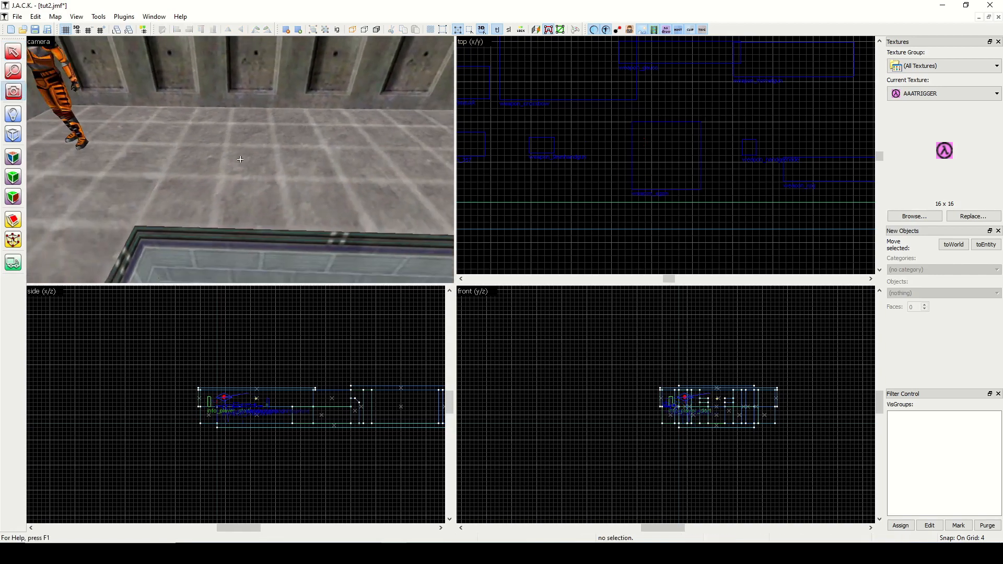
{"action": "left_click", "coordinate": [13, 114]}
{"action": "left_click", "coordinate": [971, 293]}
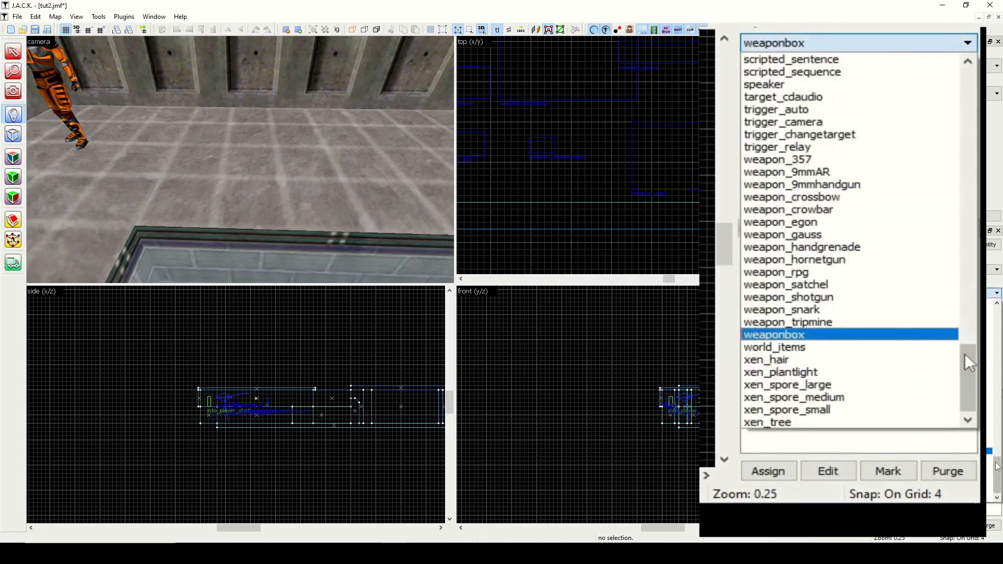
{"action": "left_click_drag", "start_coordinate": [995, 465], "coordinate": [1001, 315]}
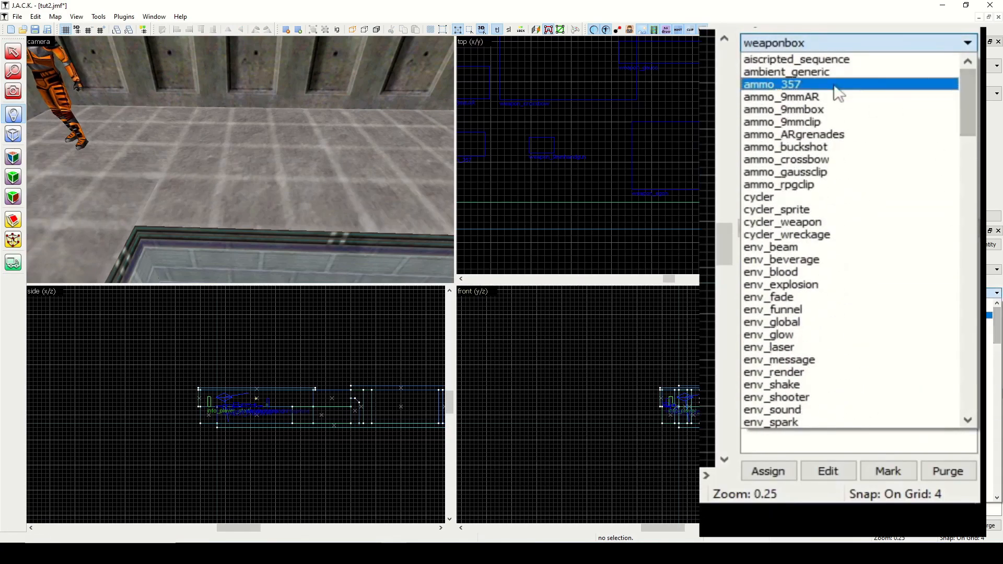
{"action": "left_click", "coordinate": [831, 84]}
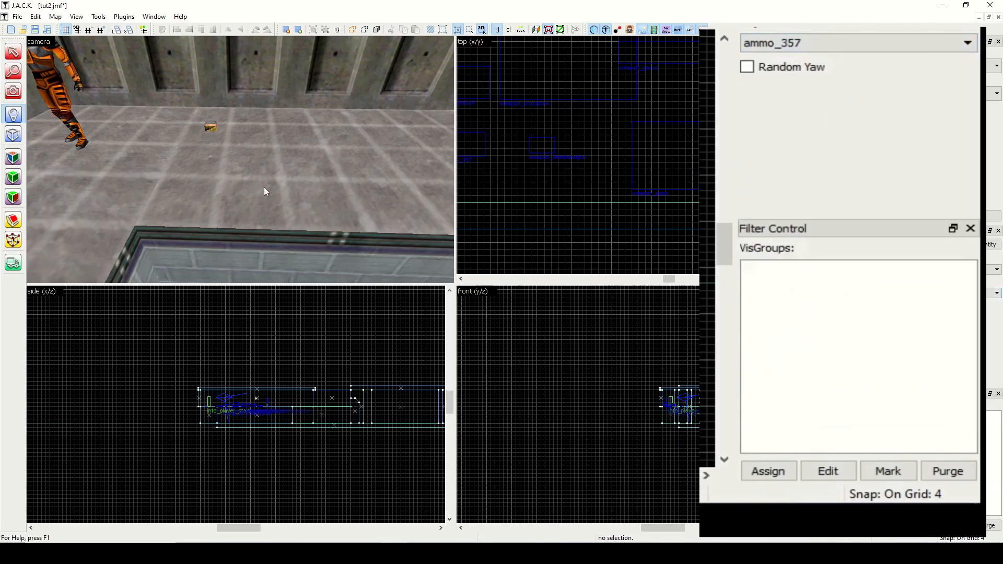
Add an ammo_9mmAR entity on the pool side of the ammo_357 and an ammo_9mmbox entity beside the ammo_357.
{"action": "left_click", "coordinate": [813, 46]}
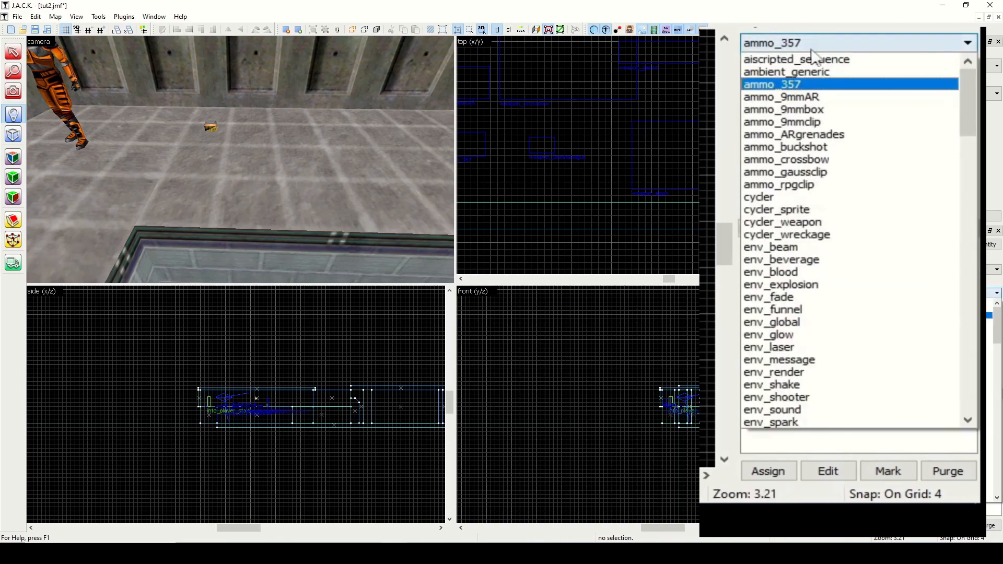
{"action": "left_click", "coordinate": [820, 98]}
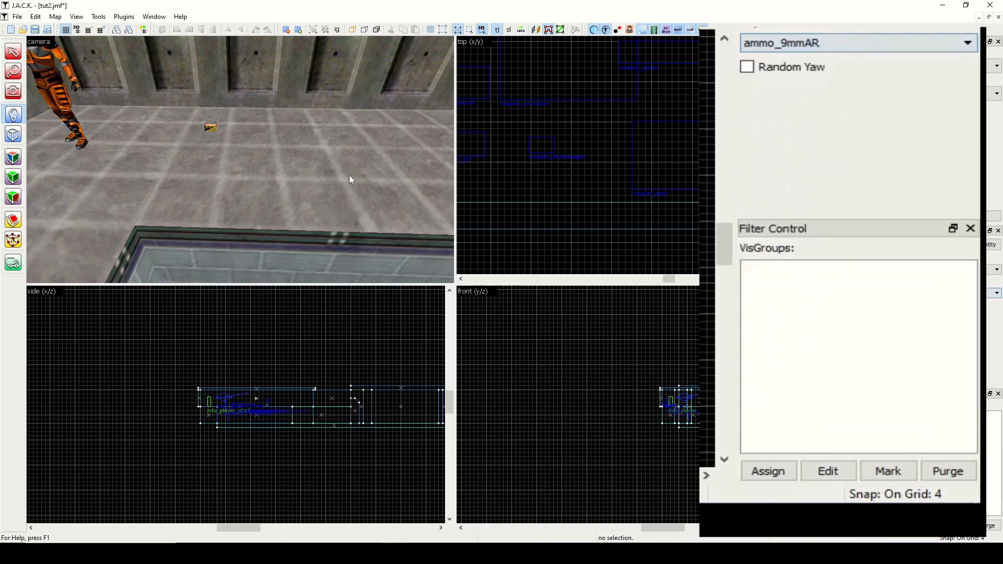
{"action": "left_click", "coordinate": [201, 176]}
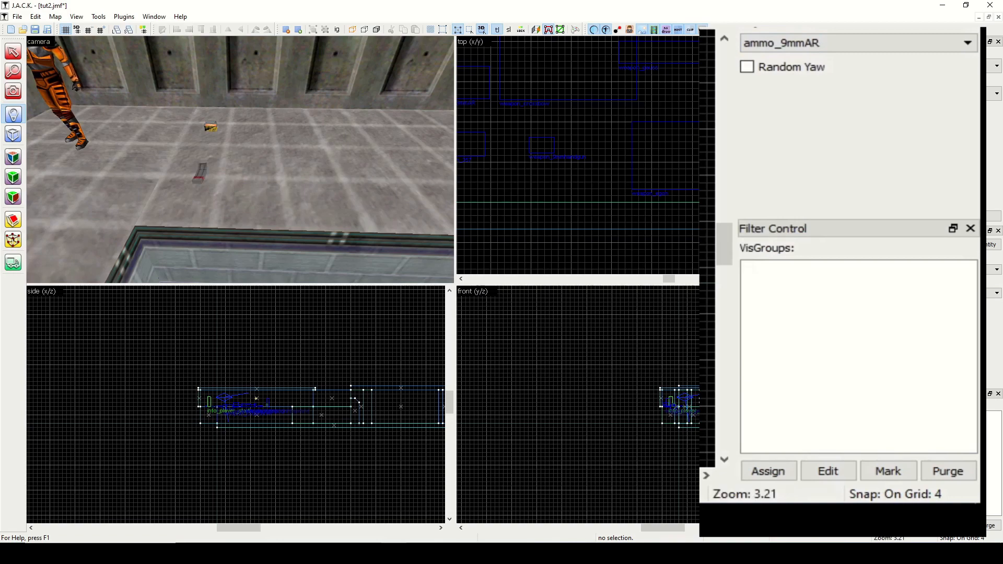
{"action": "left_click", "coordinate": [855, 45]}
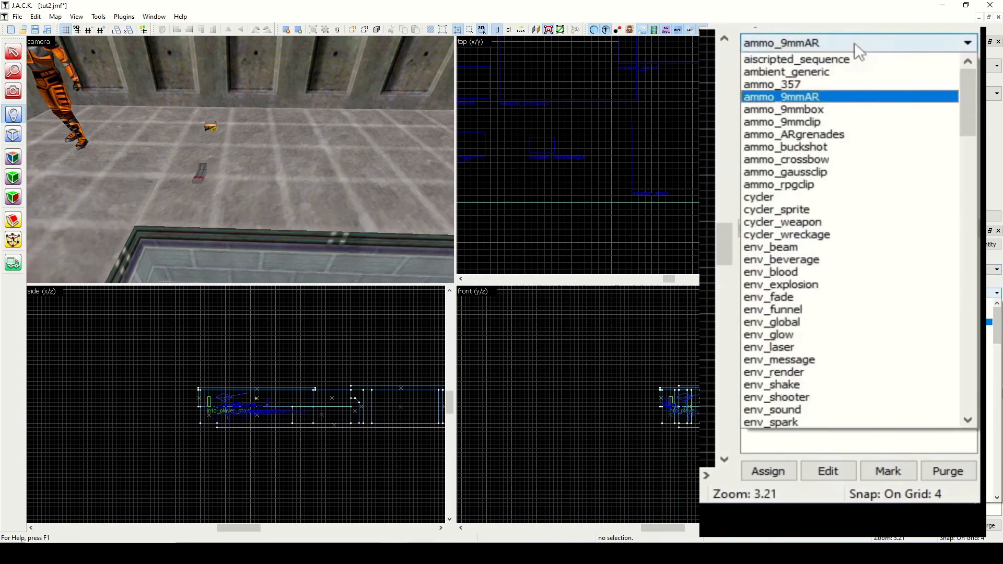
{"action": "left_click", "coordinate": [856, 111]}
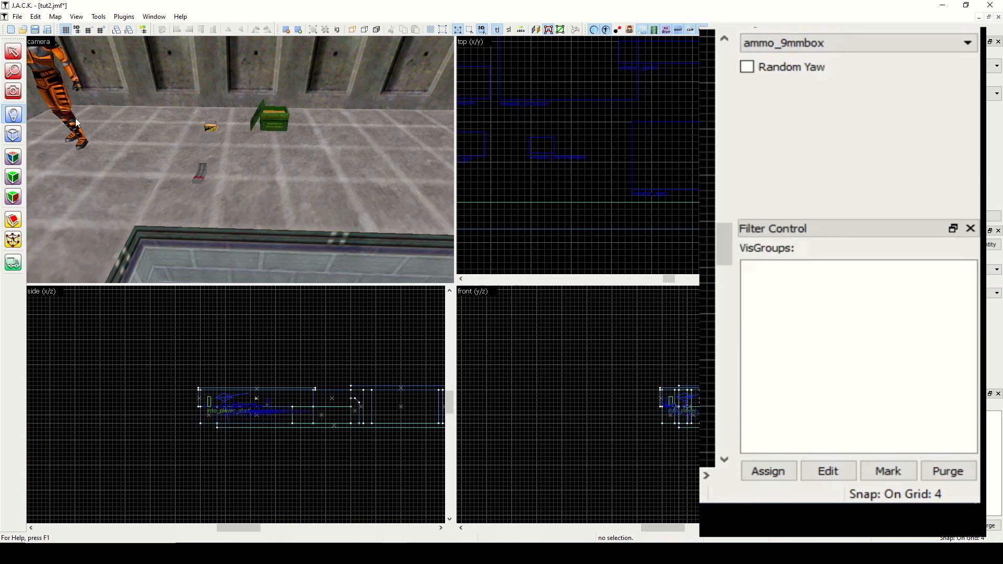
Place an ammo_9mmclip entity on the floor on the pool side of the ammo_9mmbox.
{"action": "left_click", "coordinate": [8, 94]}
{"action": "left_click_drag", "start_coordinate": [234, 163], "coordinate": [240, 159]}
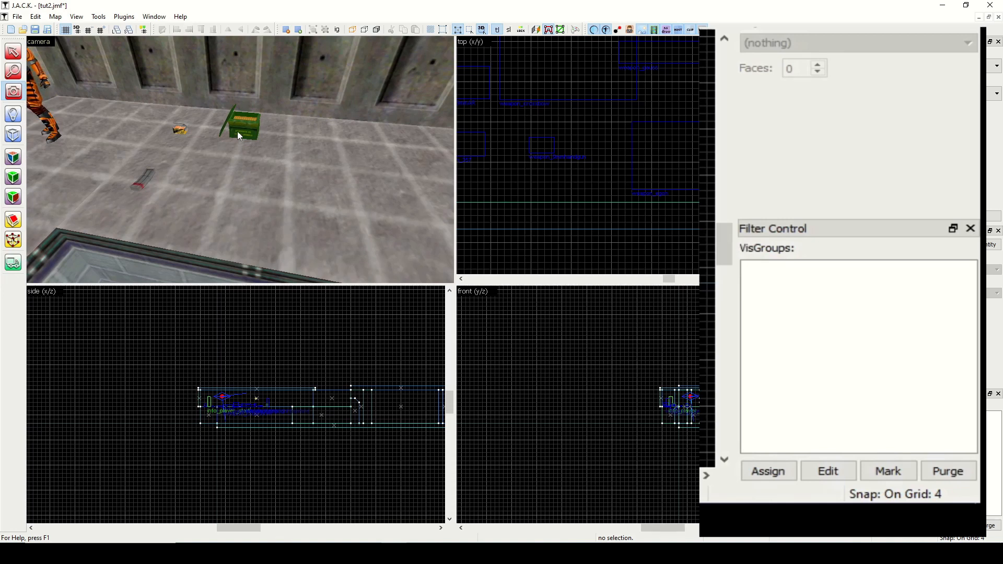
{"action": "left_click", "coordinate": [13, 114]}
{"action": "left_click", "coordinate": [808, 43]}
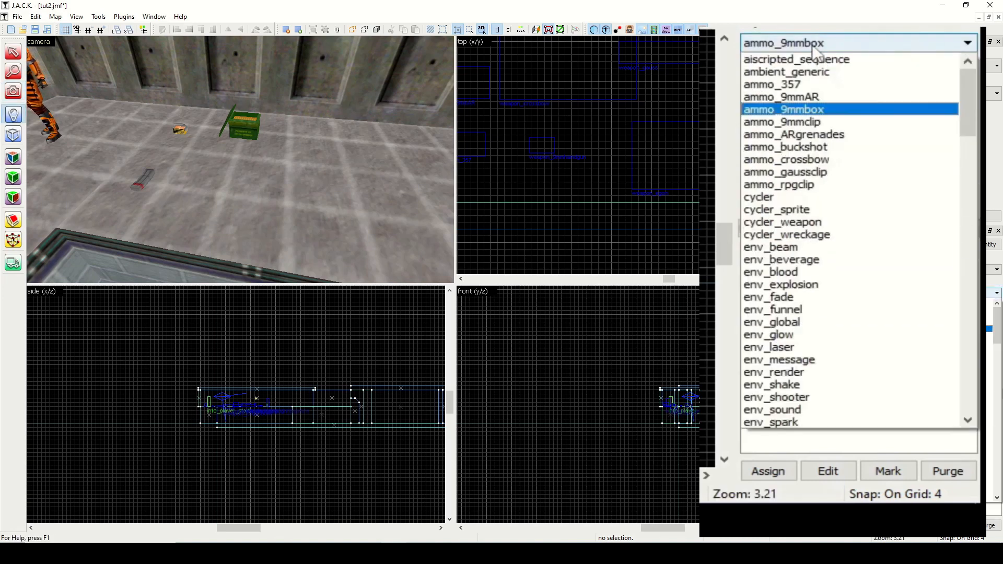
{"action": "left_click", "coordinate": [823, 120]}
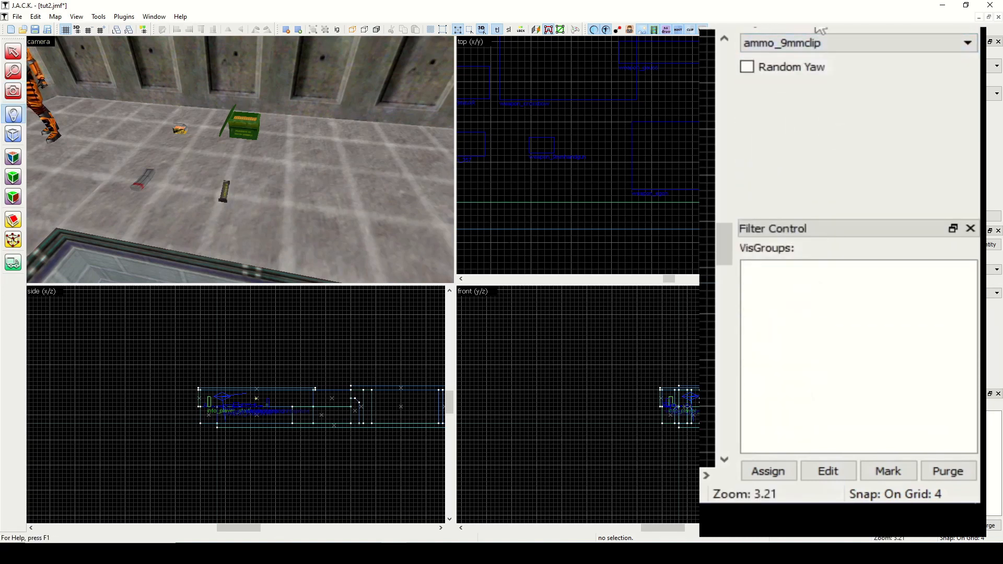
Add an ammo_ARgrenades entity beside the ammo_9mmbox and an ammo_buckshot entity on its pool side, beside the ammo_9mmclip.
{"action": "left_click", "coordinate": [914, 44]}
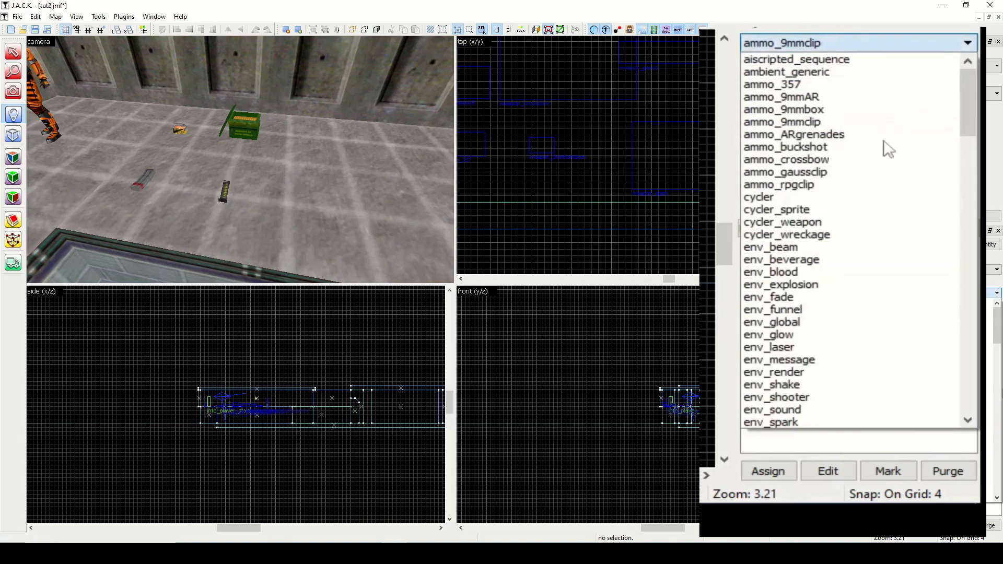
{"action": "left_click", "coordinate": [876, 136]}
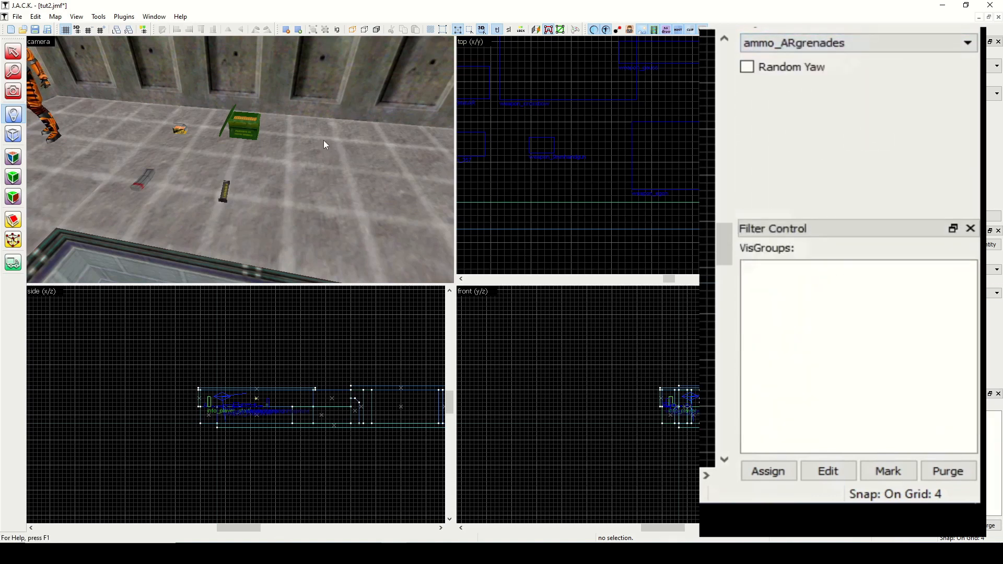
{"action": "left_click", "coordinate": [812, 43]}
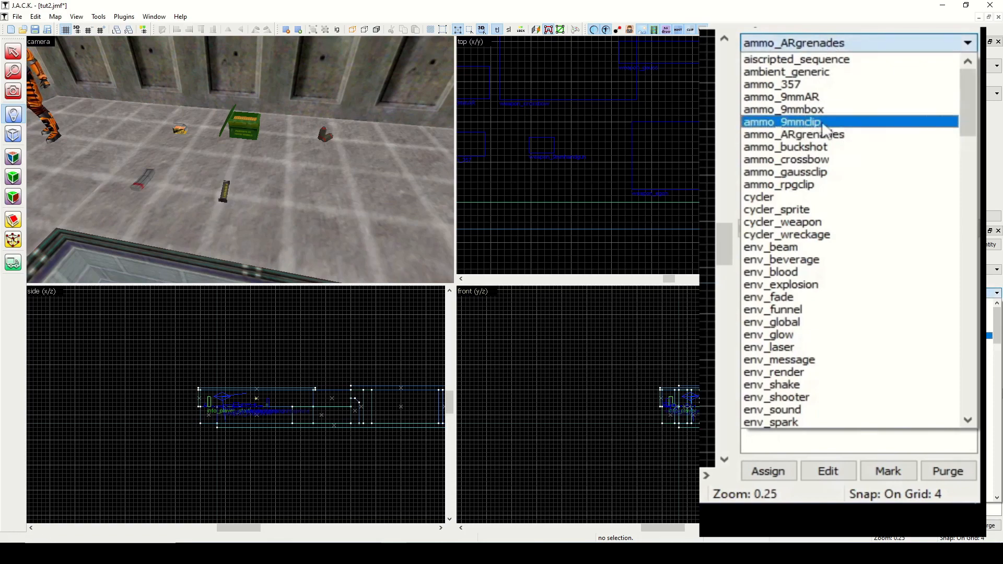
{"action": "left_click", "coordinate": [824, 147]}
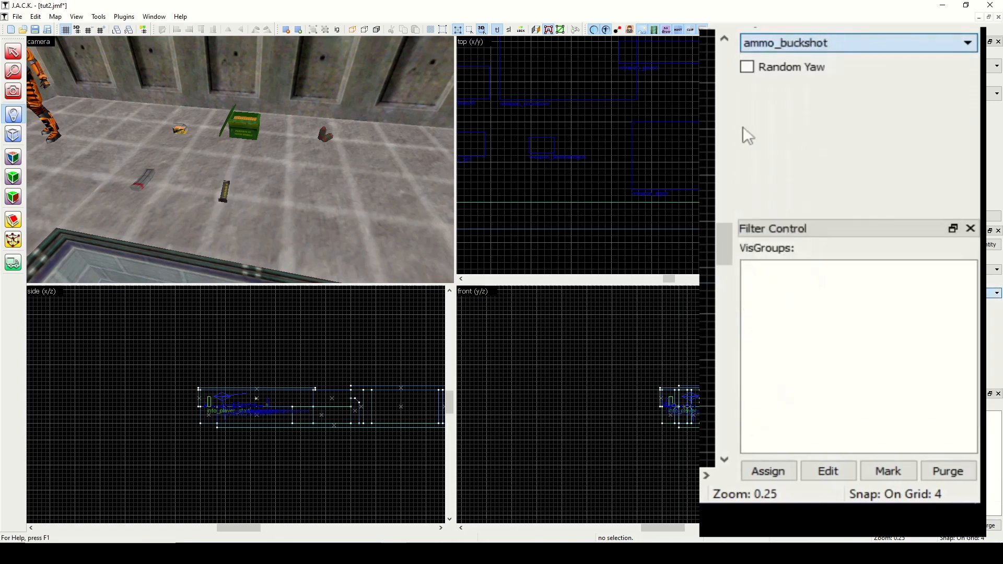
{"action": "left_click", "coordinate": [332, 204]}
Place an ammo_crossbow entity on the floor beside the ammo_ARgrenades, continuing the row along the wall.
{"action": "left_click", "coordinate": [12, 91]}
{"action": "left_click_drag", "start_coordinate": [42, 124], "coordinate": [240, 123]}
{"action": "left_click", "coordinate": [13, 114]}
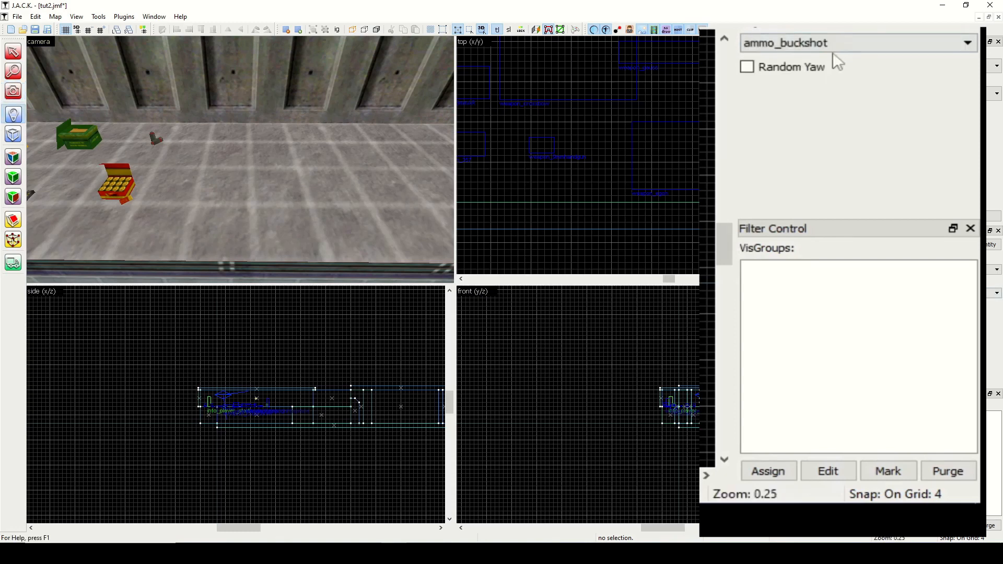
{"action": "left_click", "coordinate": [846, 45]}
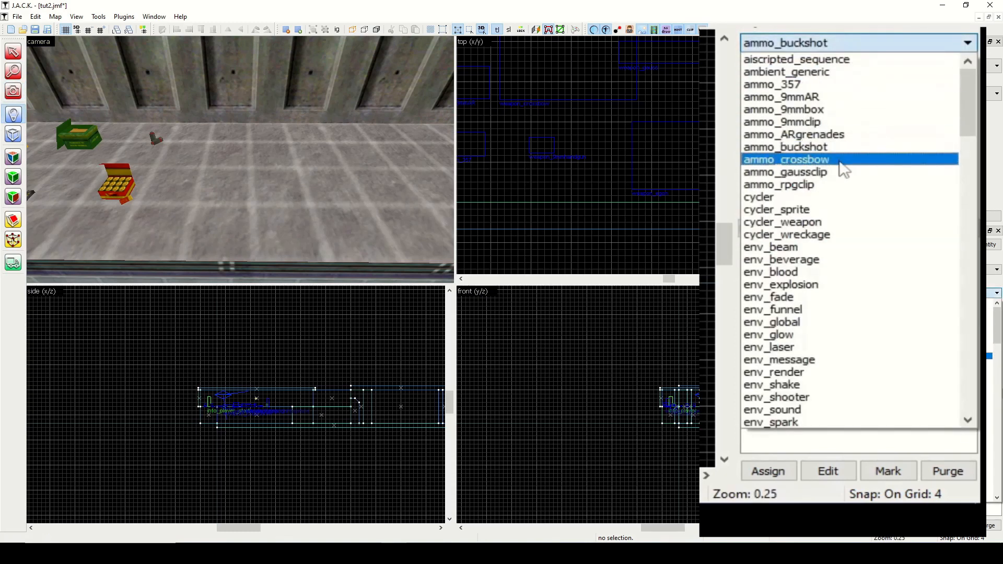
{"action": "left_click", "coordinate": [839, 163]}
{"action": "left_click", "coordinate": [229, 146]}
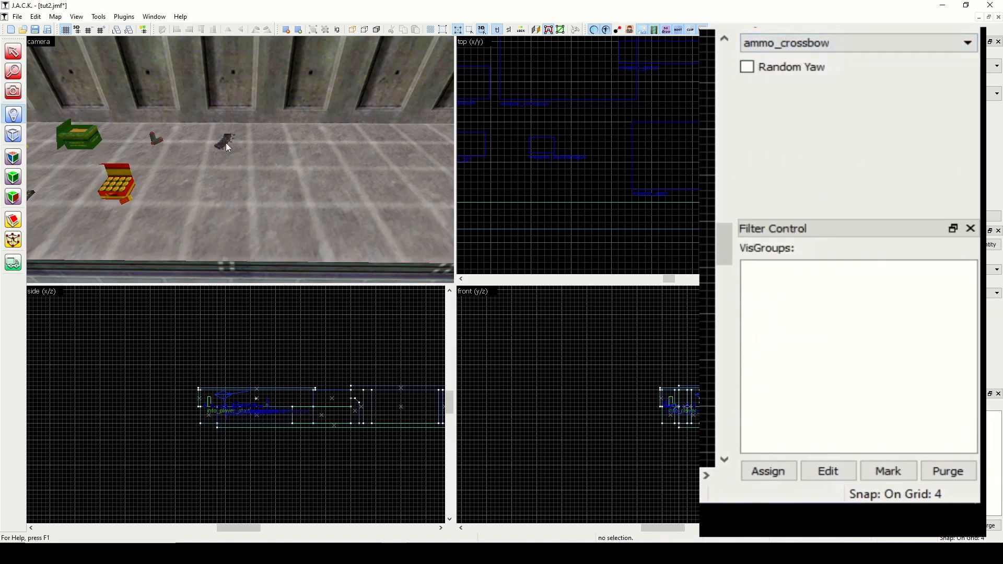
Add an ammo_gaussclip entity on the pool side of the ammo_crossbow and an ammo_rpgclip entity beside the ammo_crossbow.
{"action": "left_click", "coordinate": [853, 45]}
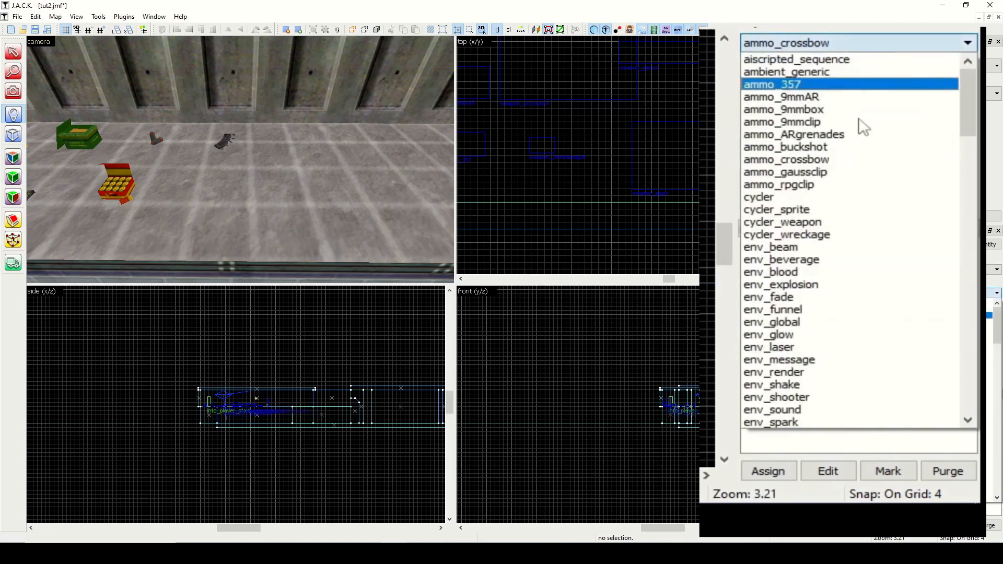
{"action": "left_click", "coordinate": [855, 172]}
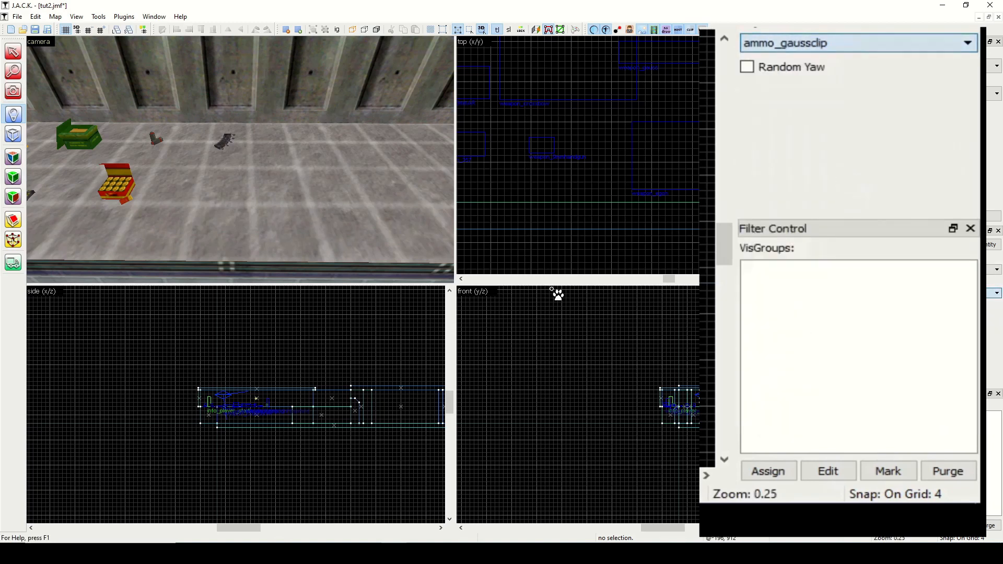
{"action": "left_click", "coordinate": [221, 192]}
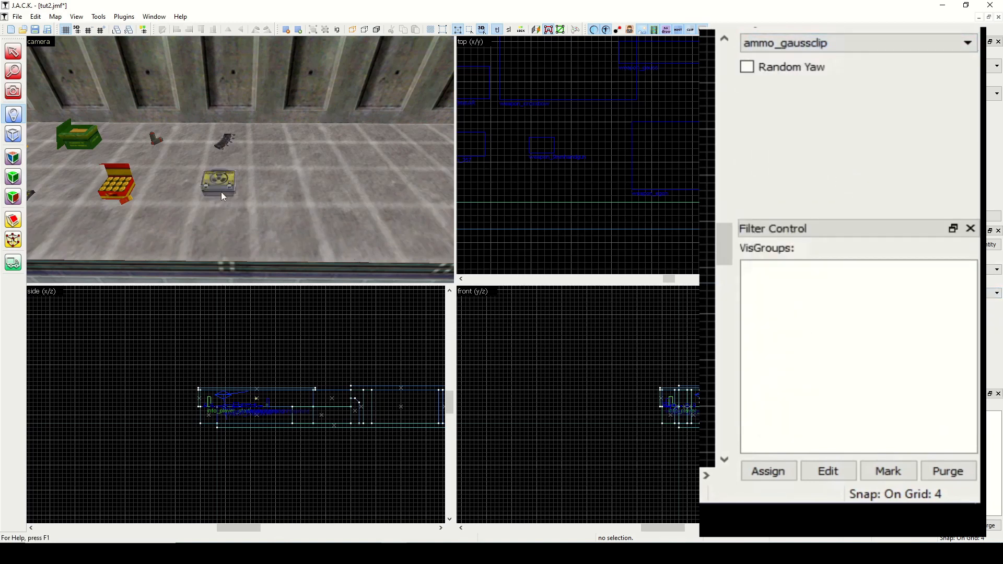
{"action": "left_click", "coordinate": [865, 51]}
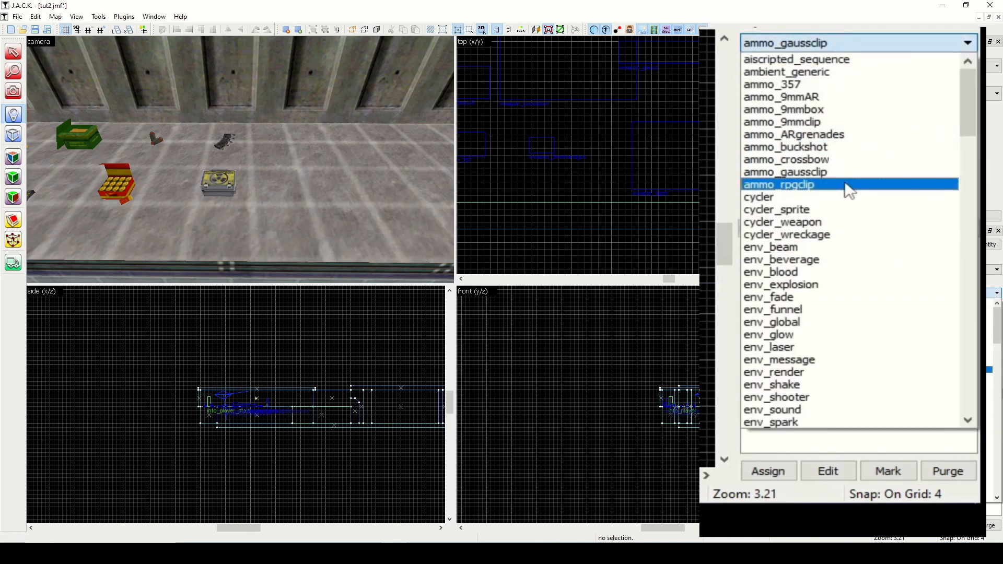
{"action": "left_click", "coordinate": [850, 185]}
{"action": "left_click", "coordinate": [301, 152]}
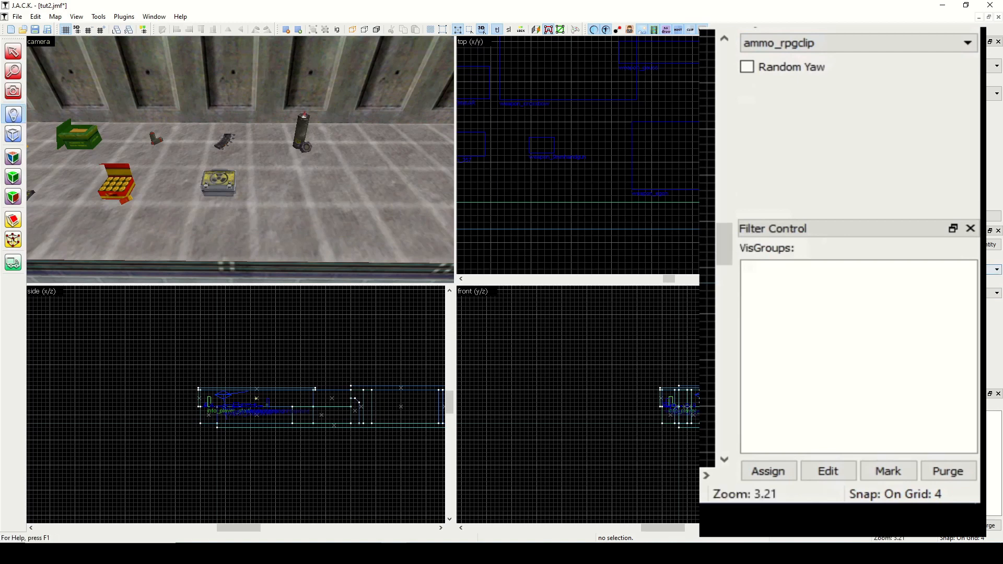
Place an item_airtank entity on the empty floor beside the ammo_rpgclip in the wall-side row.
{"action": "left_click", "coordinate": [838, 50]}
{"action": "scroll", "coordinate": [839, 57], "scroll_direction": "down", "scroll_amount": 10}
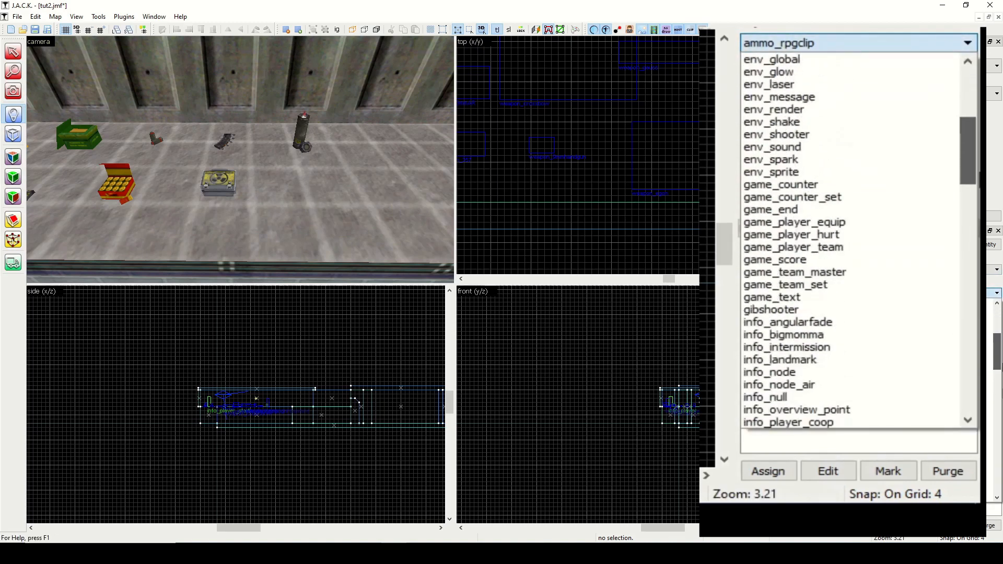
{"action": "scroll", "coordinate": [842, 191], "scroll_direction": "down", "scroll_amount": 6}
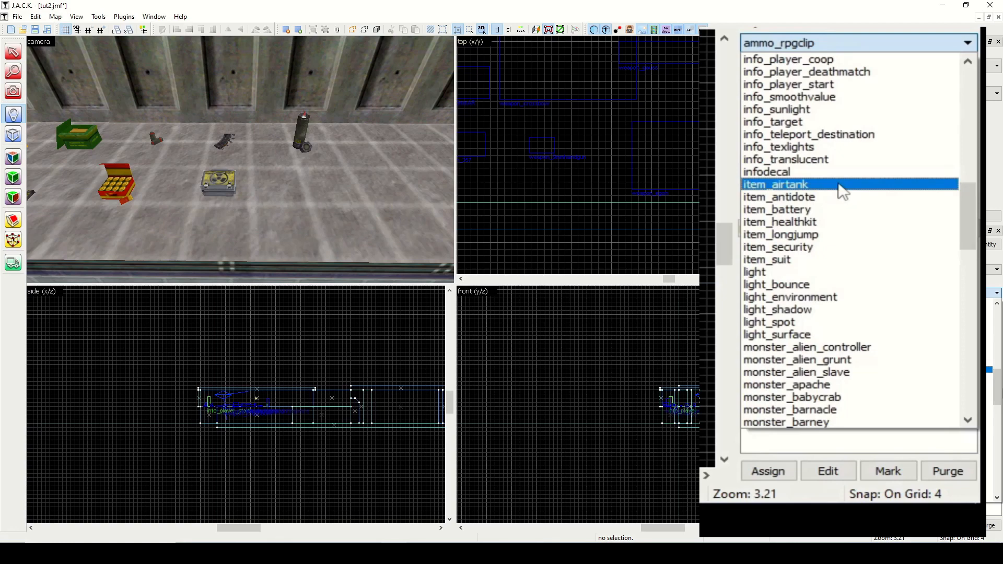
{"action": "left_click", "coordinate": [838, 184]}
{"action": "left_click", "coordinate": [13, 91]}
{"action": "left_click_drag", "start_coordinate": [120, 115], "coordinate": [242, 161]}
{"action": "key", "text": "shift+e"}
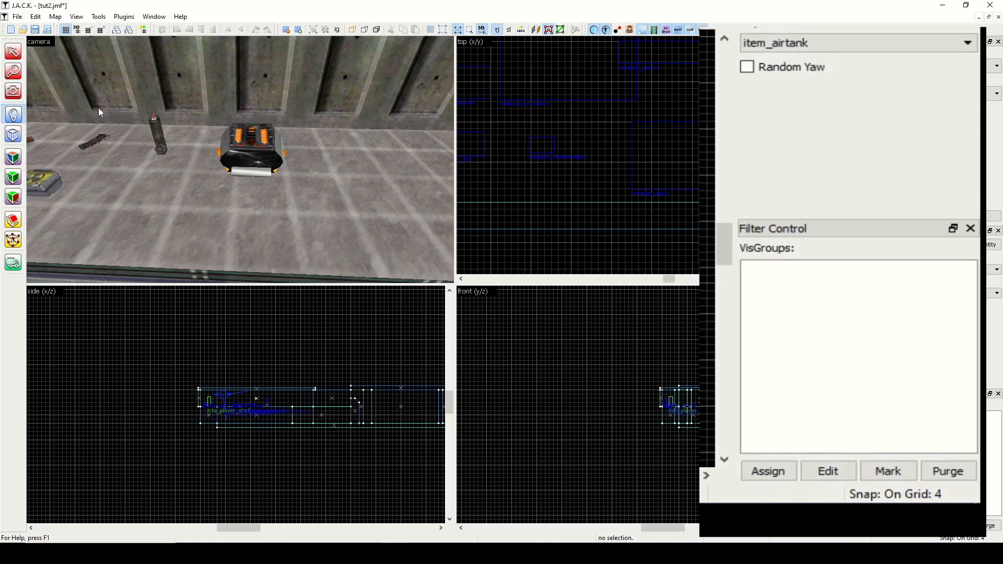
Rotate the item_airtank about its vertical axis in the top view and deselect it.
{"action": "key", "text": "shift+s"}
{"action": "left_click", "coordinate": [265, 158]}
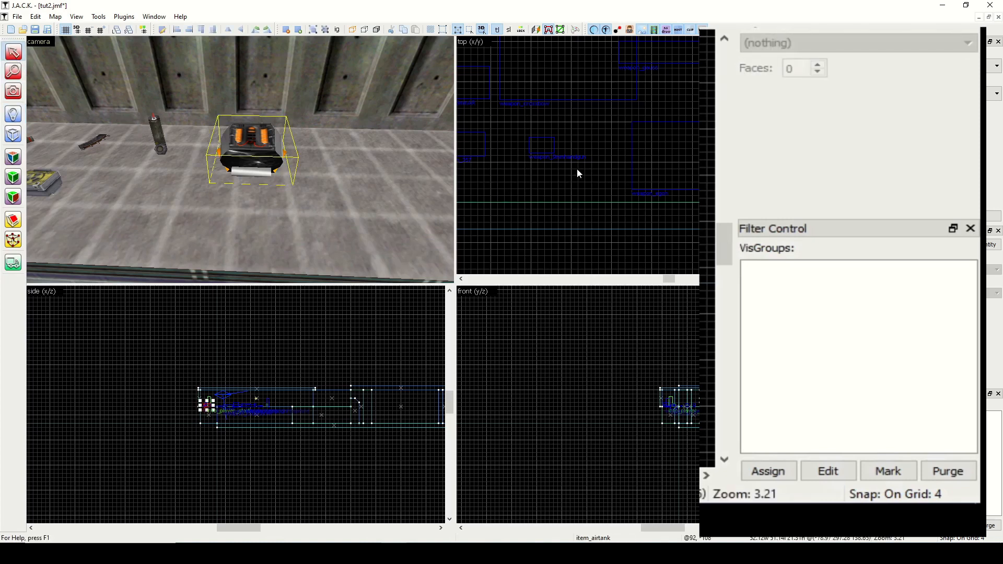
{"action": "left_click", "coordinate": [575, 180]}
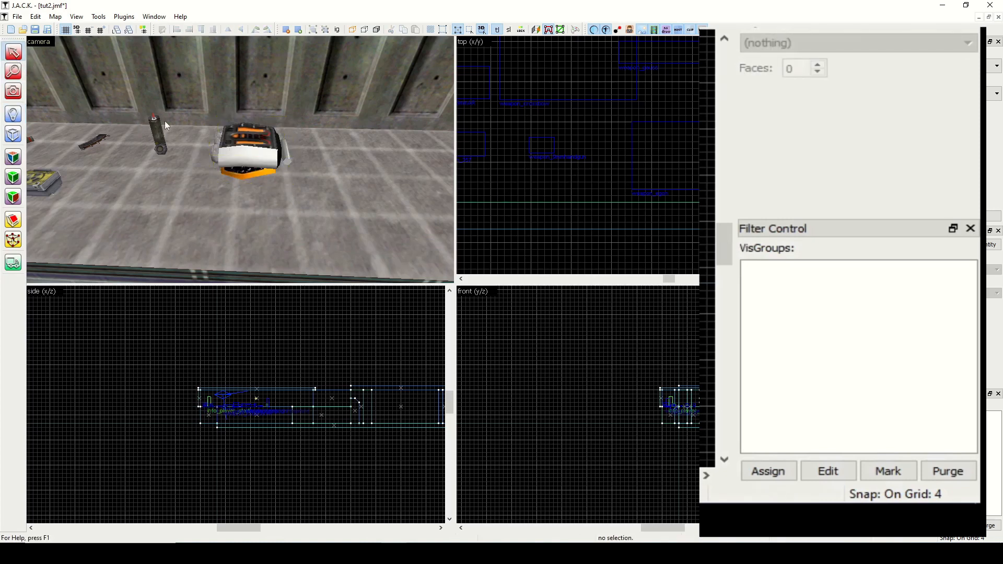
Place an item_antidote entity on the floor on the pool side of the item_airtank.
{"action": "left_click", "coordinate": [20, 93]}
{"action": "left_click_drag", "start_coordinate": [240, 159], "coordinate": [240, 159]}
{"action": "left_click", "coordinate": [13, 113]}
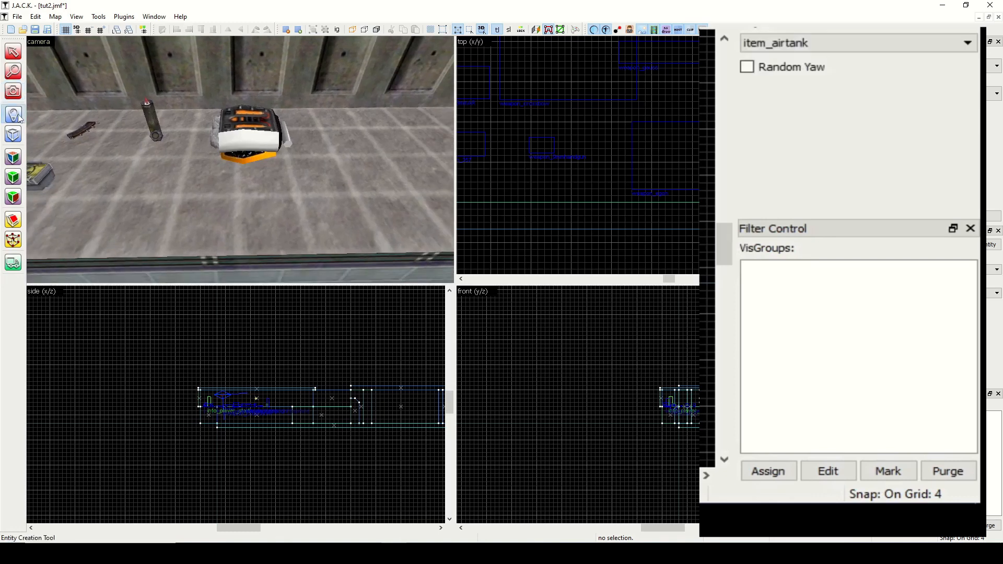
{"action": "left_click", "coordinate": [854, 43]}
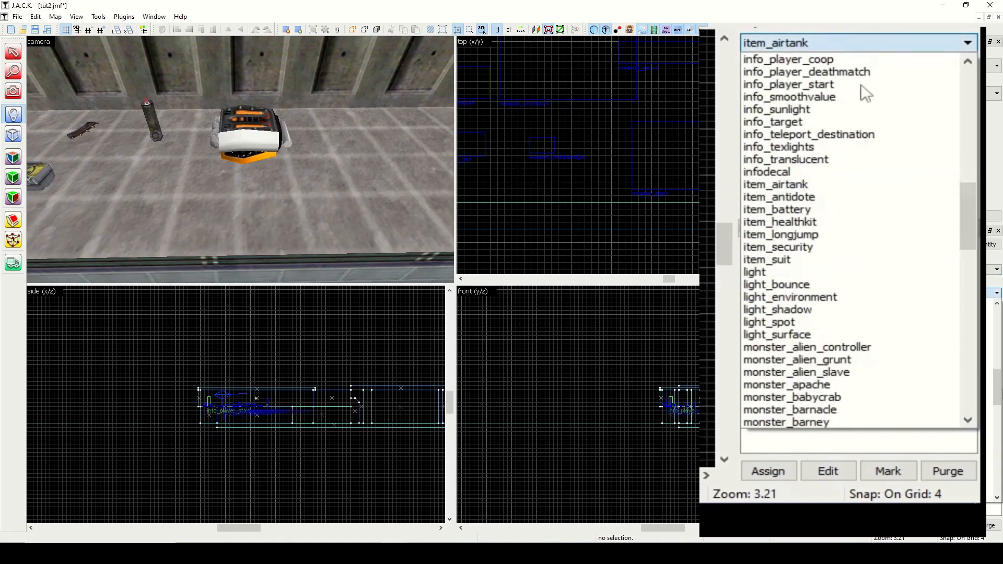
{"action": "left_click", "coordinate": [851, 199]}
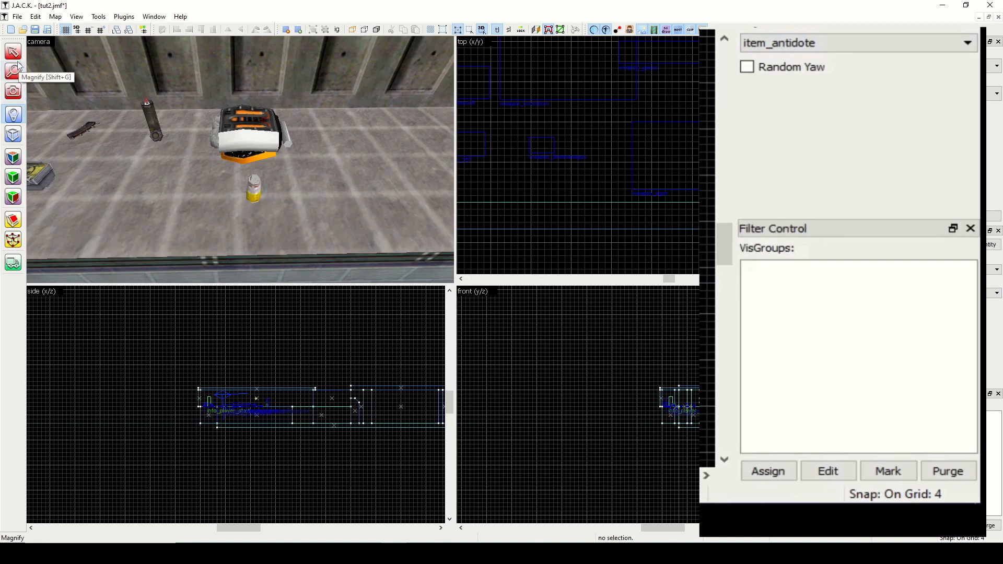
Add an item_battery entity beside the item_airtank and an item_healthkit entity beside the item_antidote.
{"action": "left_click", "coordinate": [22, 95]}
{"action": "left_click_drag", "start_coordinate": [146, 130], "coordinate": [27, 133]}
{"action": "left_click", "coordinate": [19, 115]}
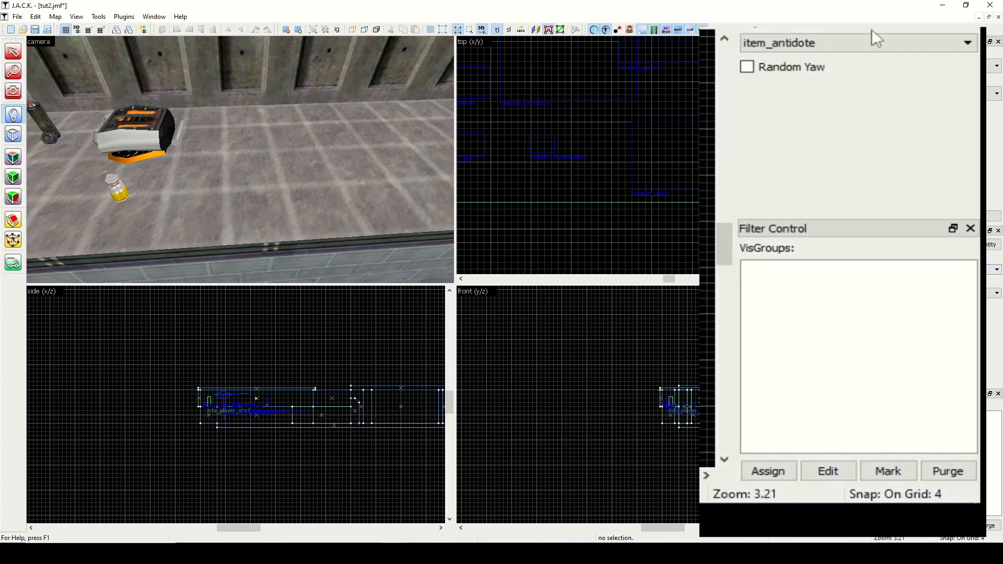
{"action": "left_click", "coordinate": [876, 51]}
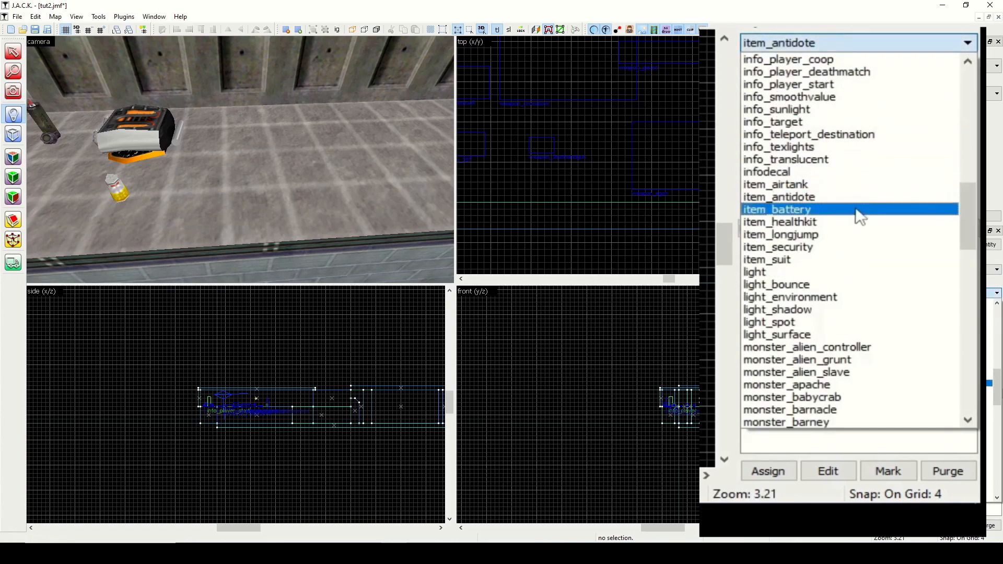
{"action": "left_click", "coordinate": [875, 209]}
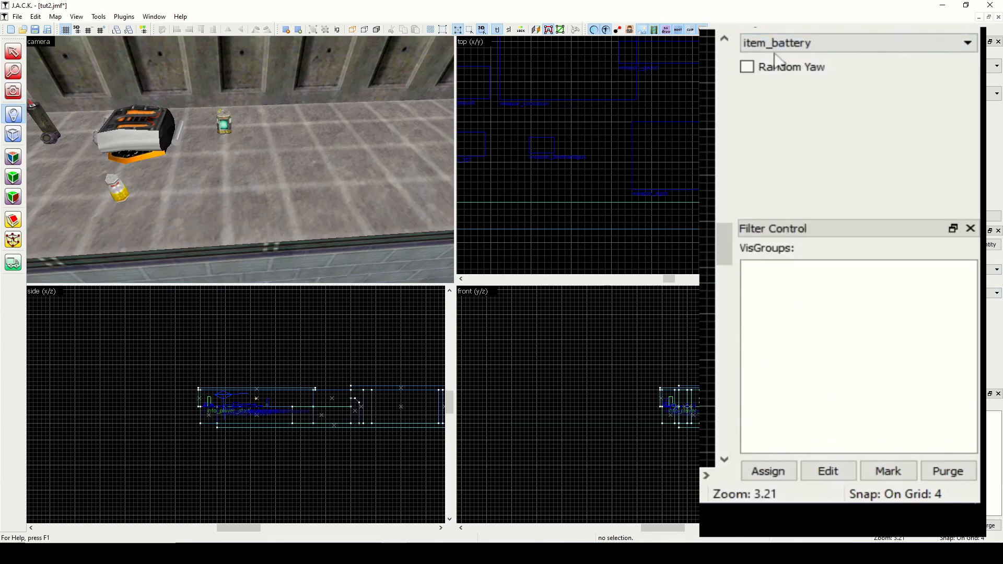
{"action": "left_click", "coordinate": [810, 43]}
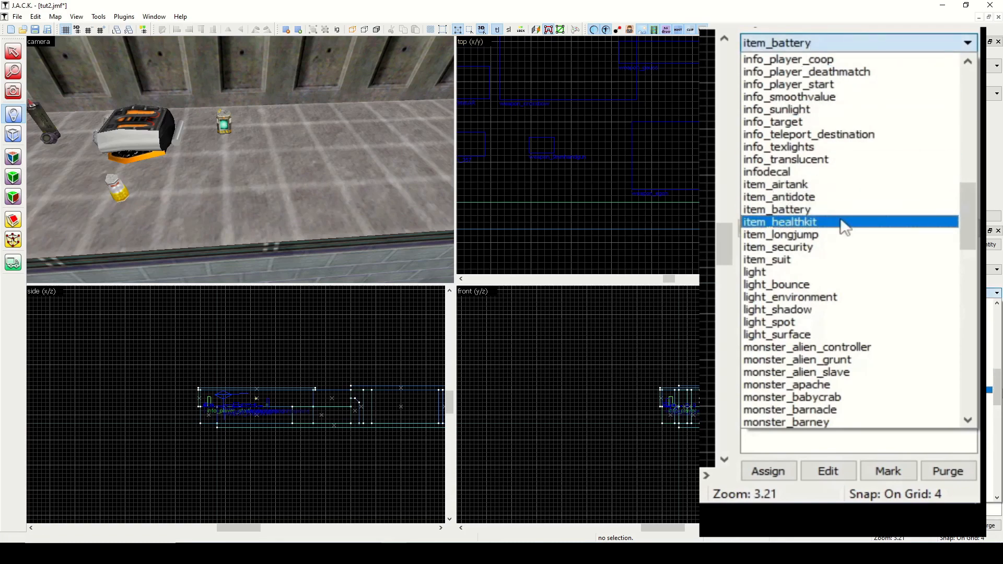
{"action": "left_click", "coordinate": [842, 222]}
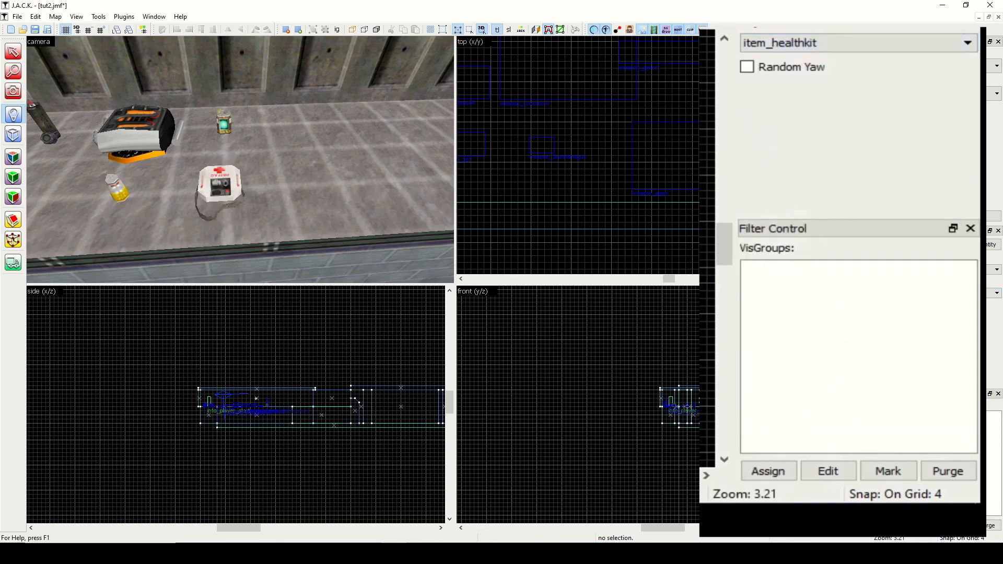
Add an item_longjump entity beside the item_battery and an item_security entity on the pool side of the item_longjump.
{"action": "left_click", "coordinate": [814, 44]}
{"action": "left_click", "coordinate": [835, 234]}
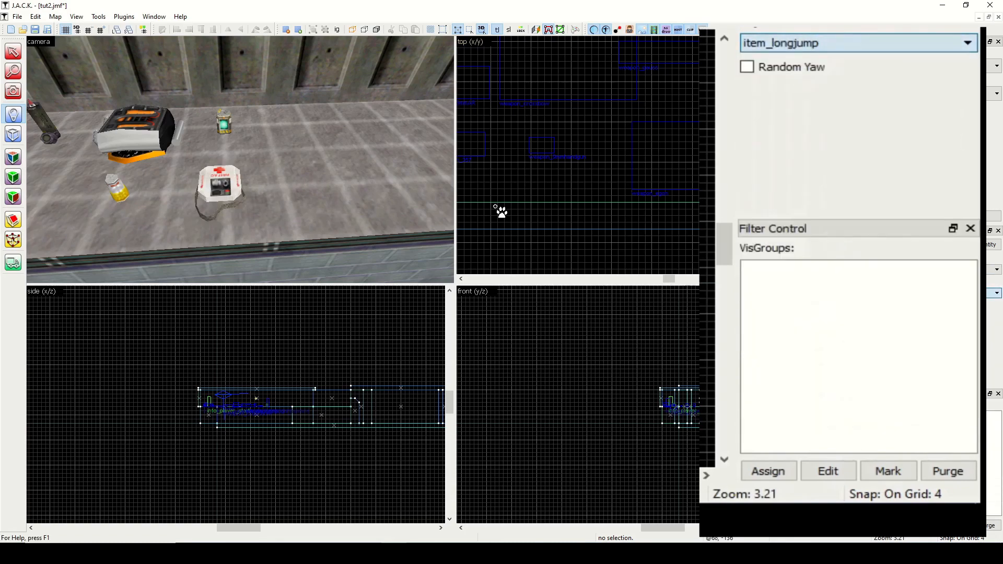
{"action": "left_click", "coordinate": [292, 127]}
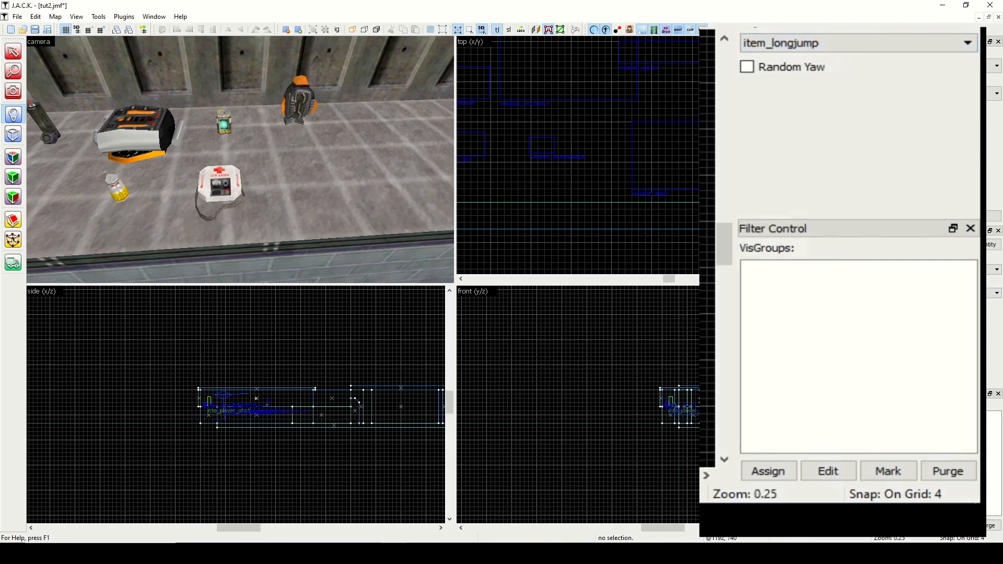
{"action": "left_click", "coordinate": [822, 44]}
{"action": "left_click", "coordinate": [826, 247]}
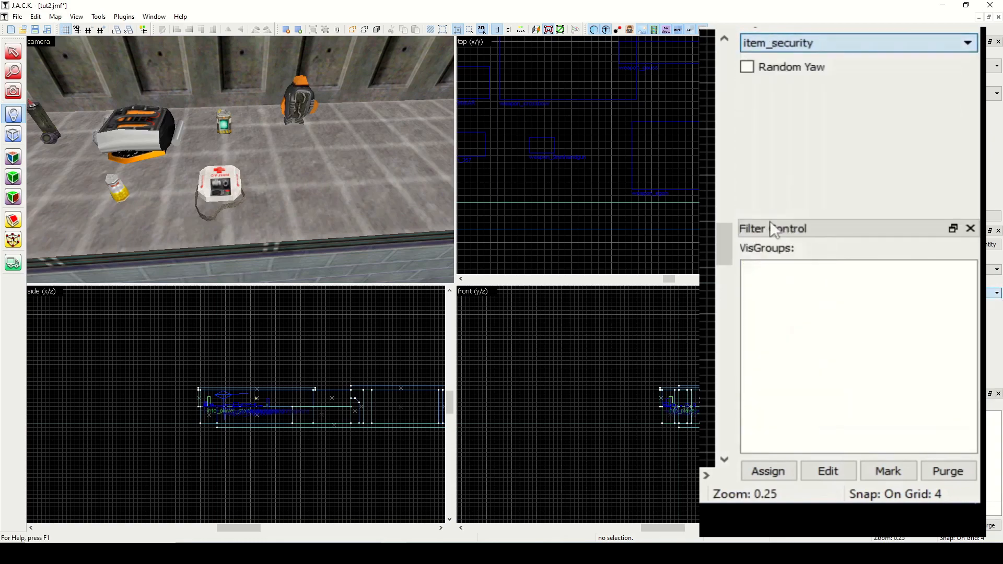
Place an item_suit entity beside the item_longjump in the wall-side row.
{"action": "left_click", "coordinate": [16, 92]}
{"action": "left_click_drag", "start_coordinate": [203, 150], "coordinate": [240, 159]}
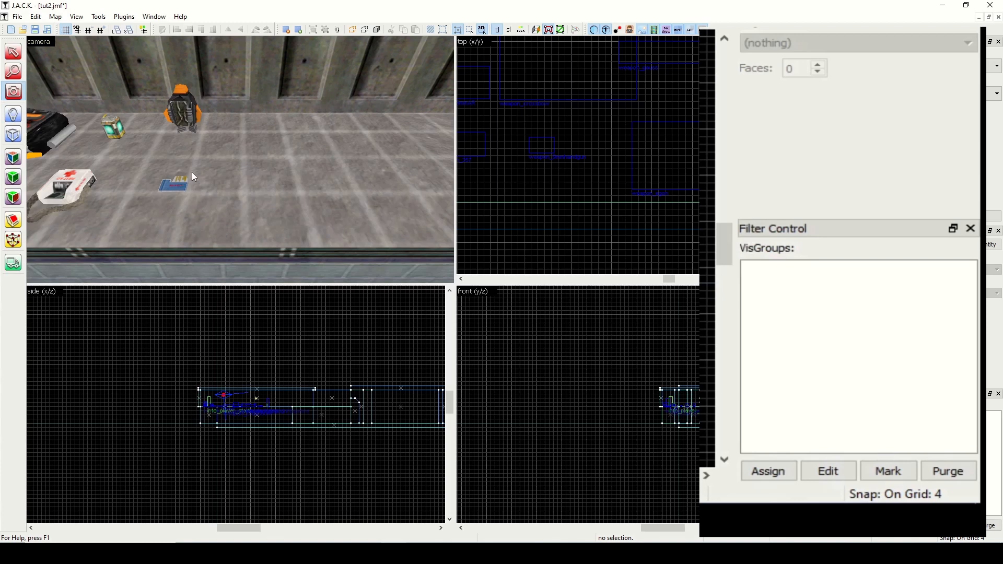
{"action": "left_click", "coordinate": [13, 113]}
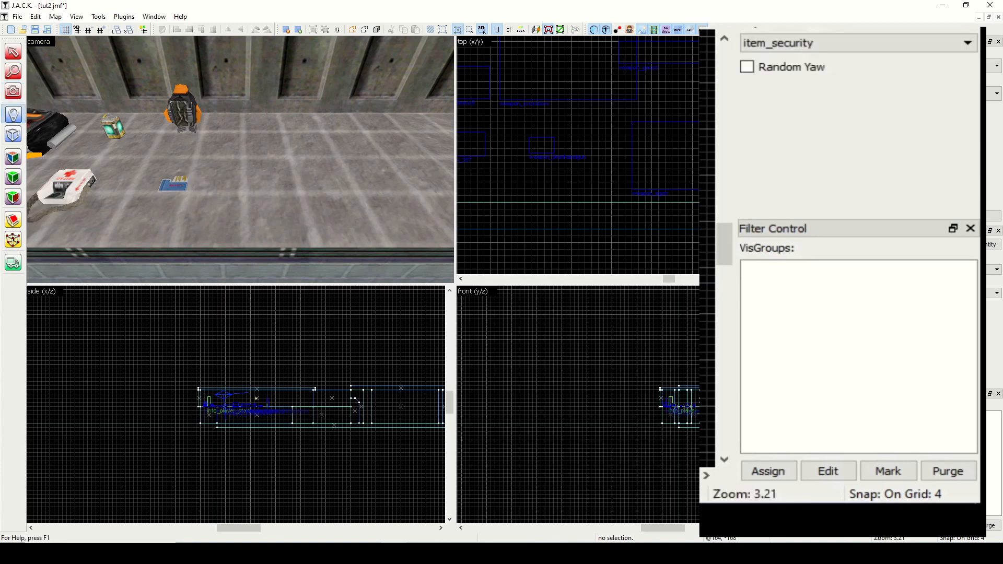
{"action": "left_click", "coordinate": [770, 45]}
{"action": "left_click", "coordinate": [765, 260]}
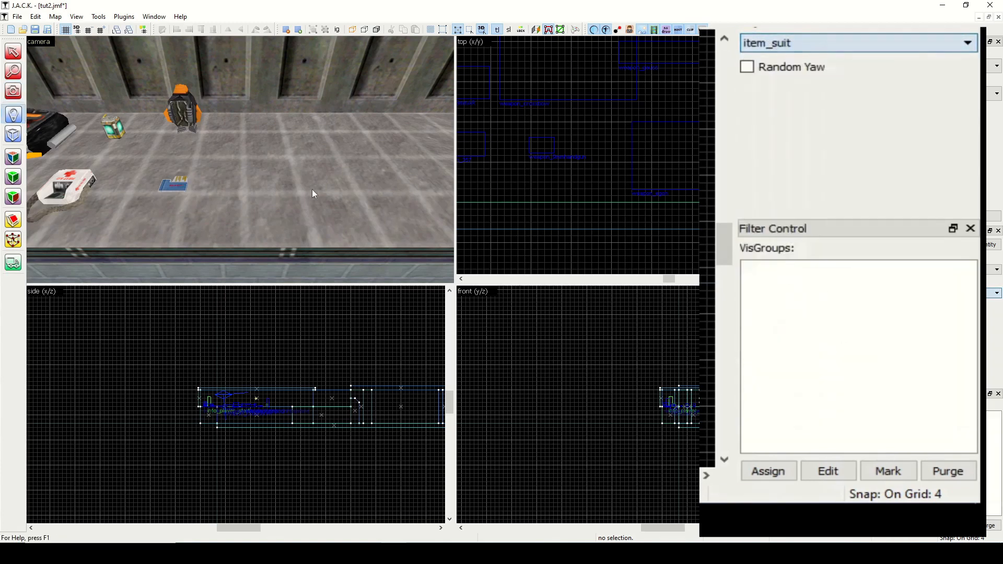
{"action": "left_click", "coordinate": [267, 133]}
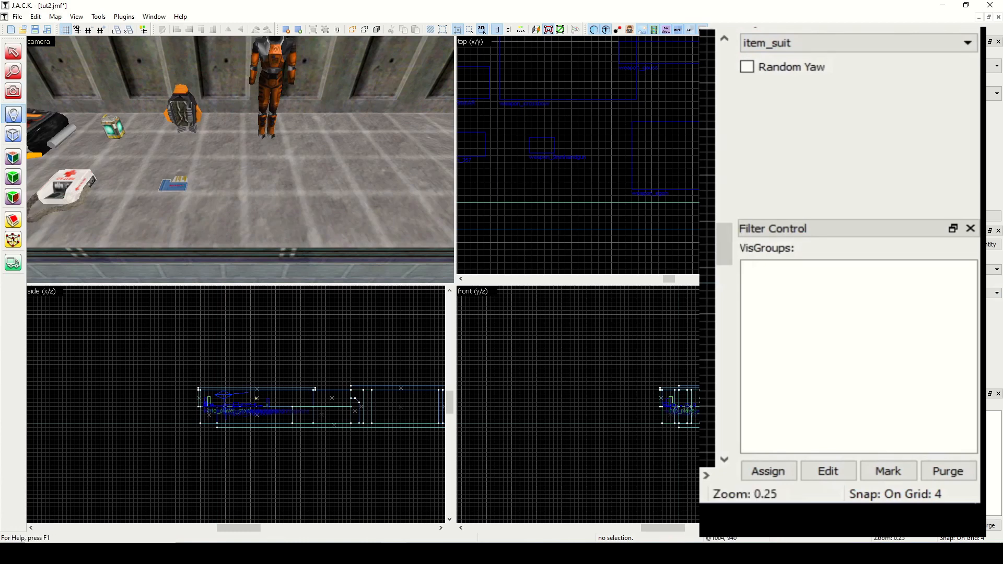
Place three monster_zombie entities in a row on the floor near the far wall of the room beyond the corridor.
{"action": "left_click", "coordinate": [803, 43]}
{"action": "left_click_drag", "start_coordinate": [974, 223], "coordinate": [975, 270]}
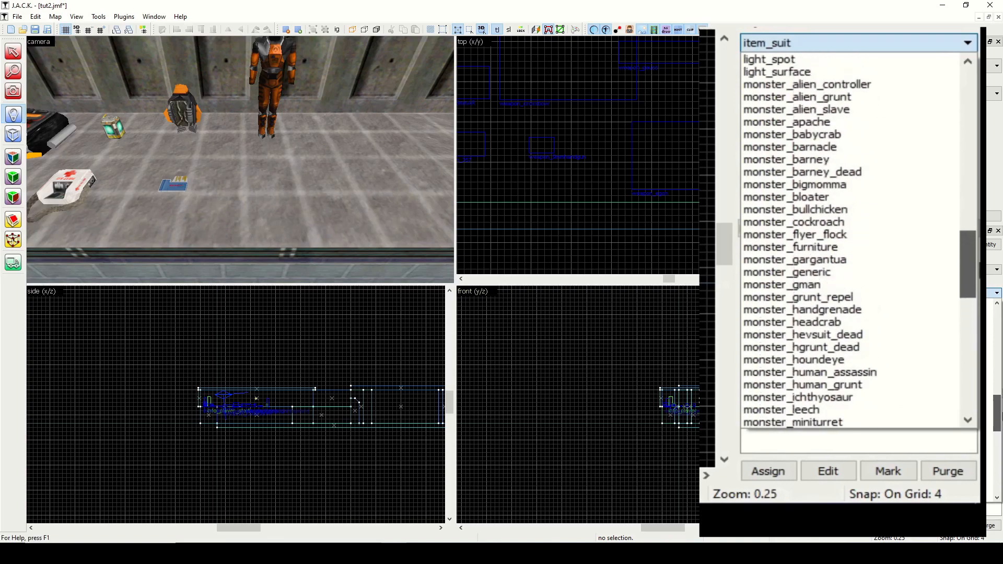
{"action": "left_click", "coordinate": [18, 90]}
{"action": "mouse_move", "coordinate": [102, 140]}
{"action": "left_mouse_down"}
{"action": "mouse_move", "coordinate": [148, 240]}
{"action": "mouse_move", "coordinate": [241, 159]}
{"action": "left_mouse_up"}
{"action": "key", "text": "w"}
{"action": "key", "text": "w"}
{"action": "key", "text": "shift+e"}
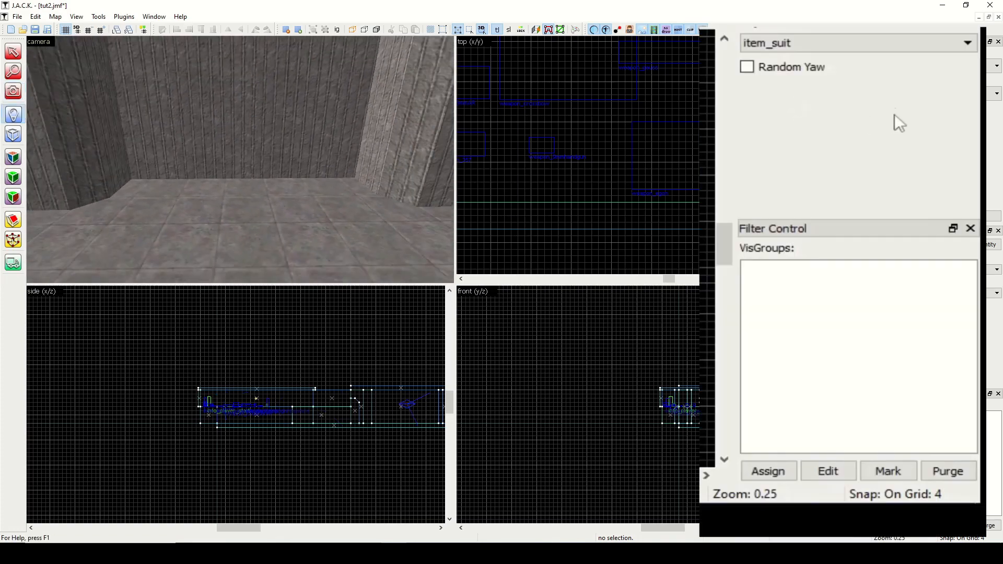
{"action": "left_click", "coordinate": [909, 53]}
{"action": "left_click_drag", "start_coordinate": [966, 245], "coordinate": [968, 312]}
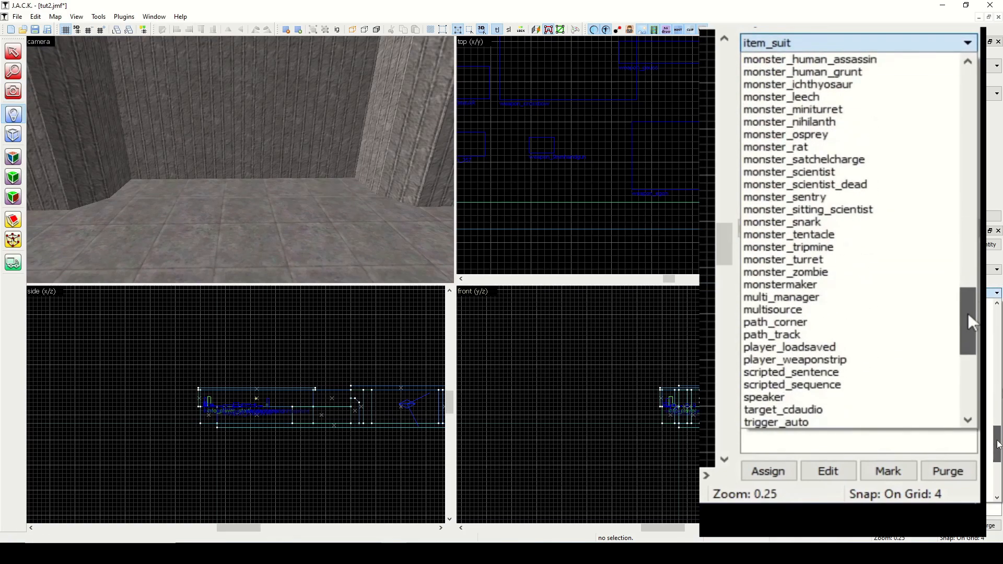
{"action": "left_click", "coordinate": [866, 272]}
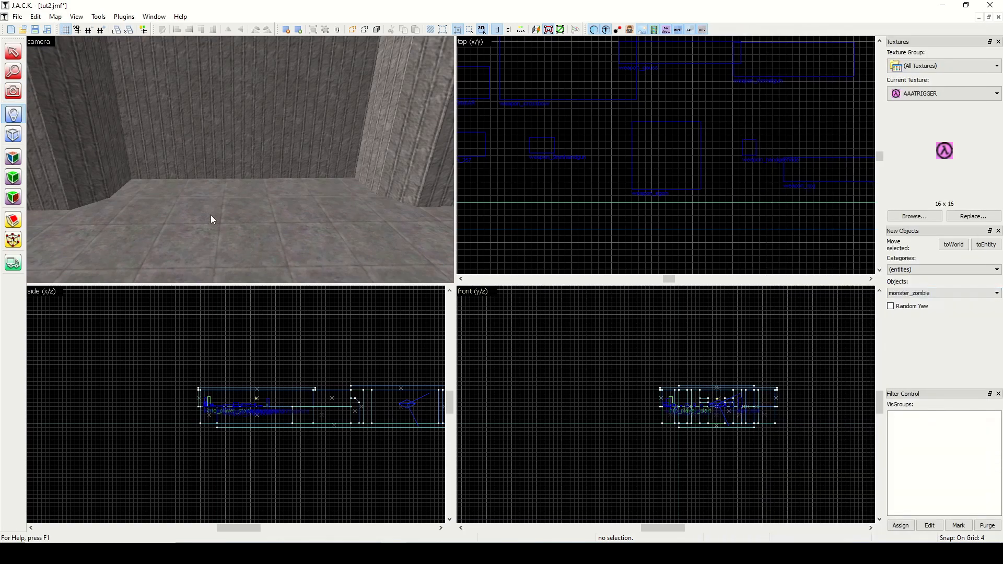
{"action": "left_click", "coordinate": [179, 198]}
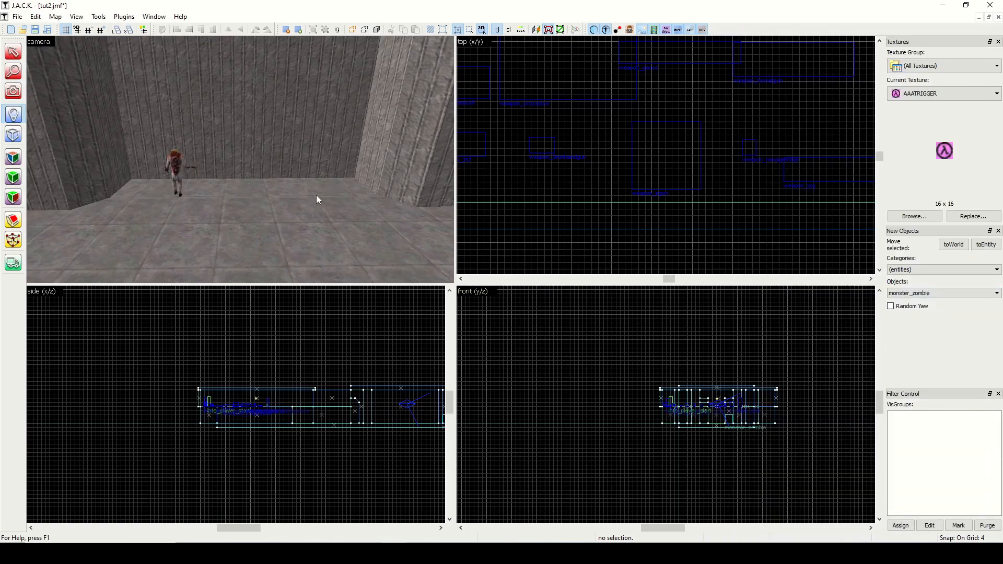
{"action": "left_click", "coordinate": [313, 196]}
{"action": "left_click", "coordinate": [246, 197]}
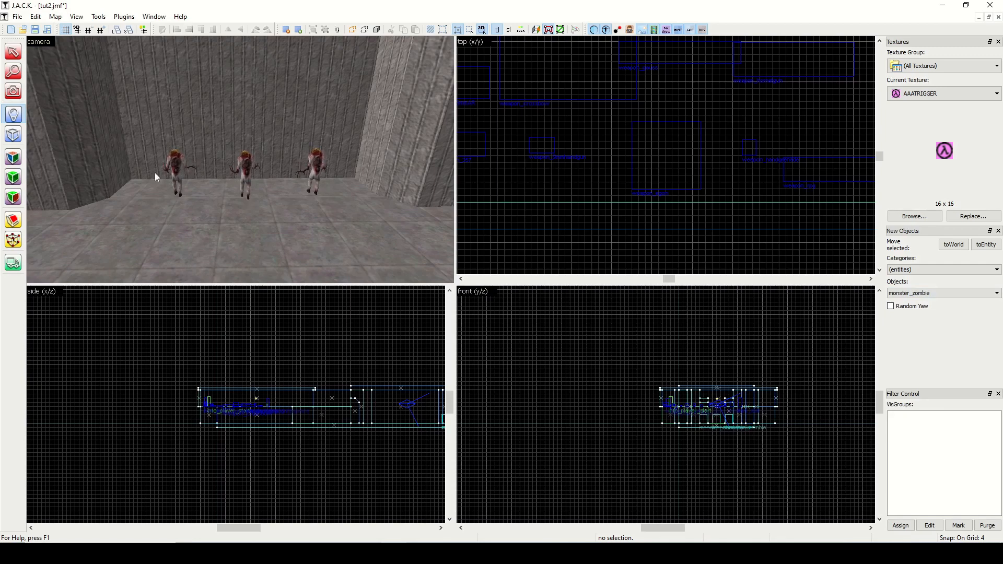
Rotate the three monster_zombie entities together so they face the corridor, then clear the selection.
{"action": "left_click", "coordinate": [22, 62]}
{"action": "left_click", "coordinate": [171, 166]}
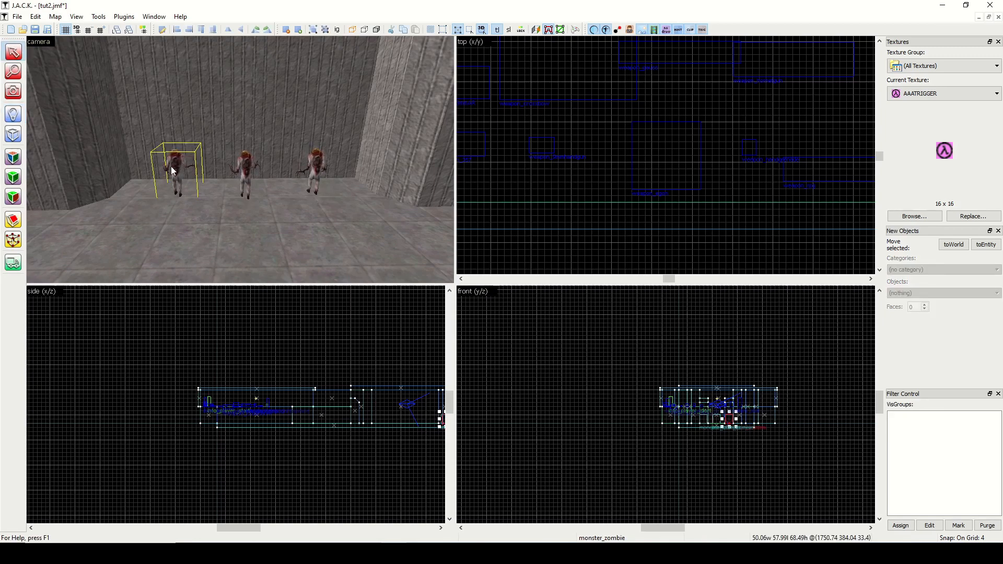
{"action": "left_click", "coordinate": [244, 172], "text": "ctrl"}
{"action": "left_click", "coordinate": [315, 170], "text": "ctrl"}
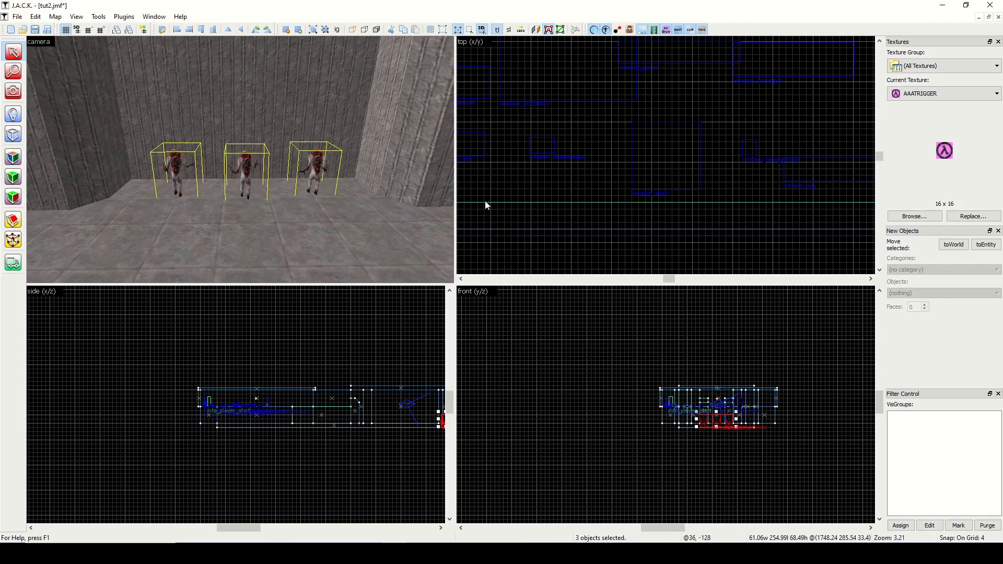
{"action": "left_click", "coordinate": [565, 187]}
Place three info_node entities in a line along the middle of the corridor floor leading into the zombie room.
{"action": "left_click", "coordinate": [13, 91]}
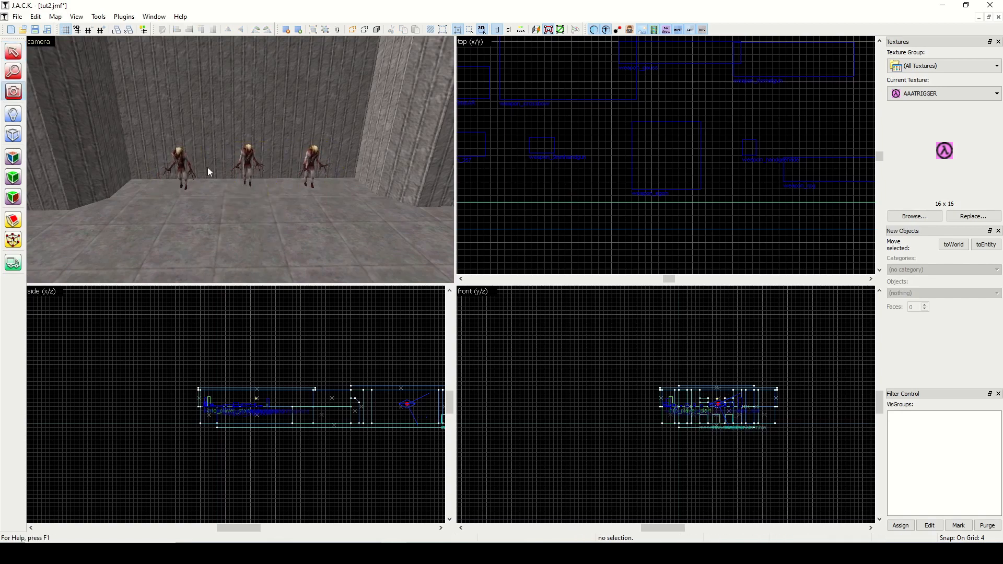
{"action": "left_click_drag", "start_coordinate": [207, 167], "coordinate": [240, 159]}
{"action": "key", "text": "w"}
{"action": "left_click", "coordinate": [13, 114]}
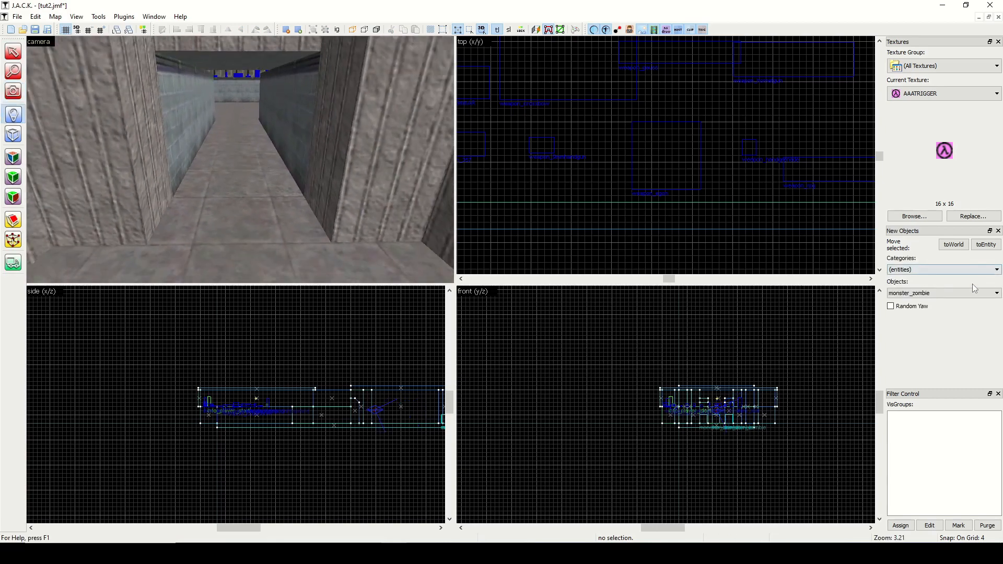
{"action": "left_click", "coordinate": [971, 292]}
{"action": "left_click_drag", "start_coordinate": [994, 440], "coordinate": [1000, 383]}
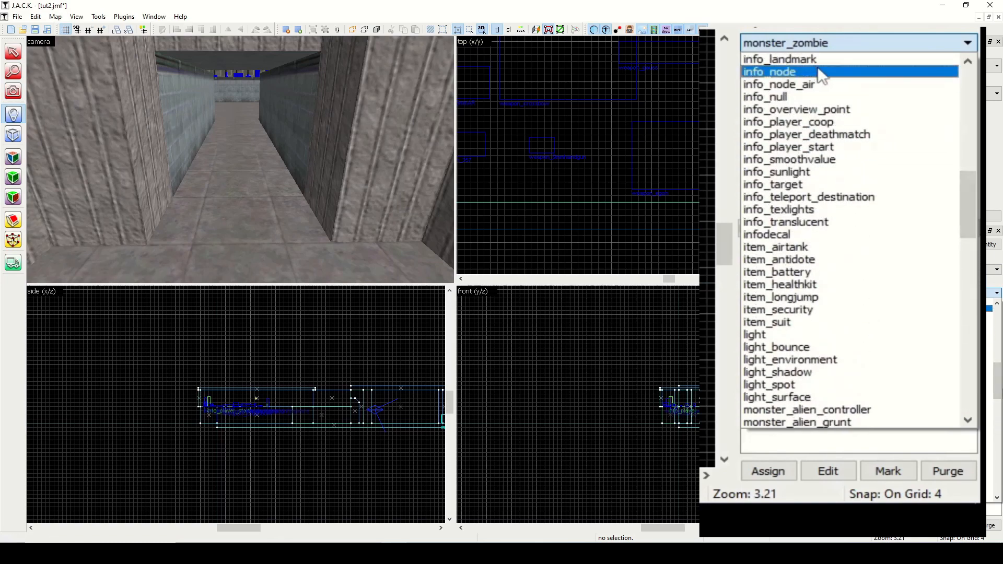
{"action": "left_click", "coordinate": [926, 307]}
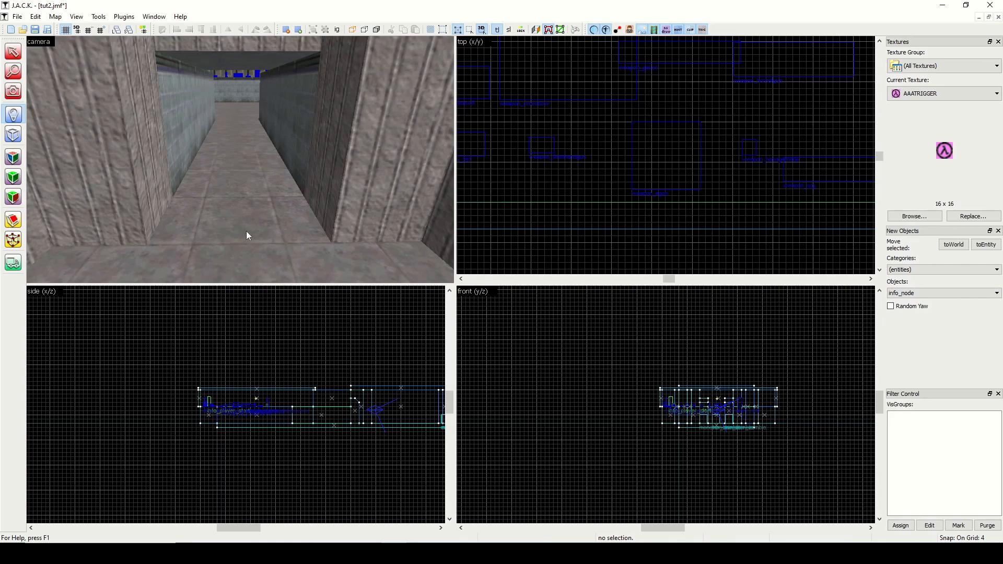
{"action": "left_click", "coordinate": [241, 238]}
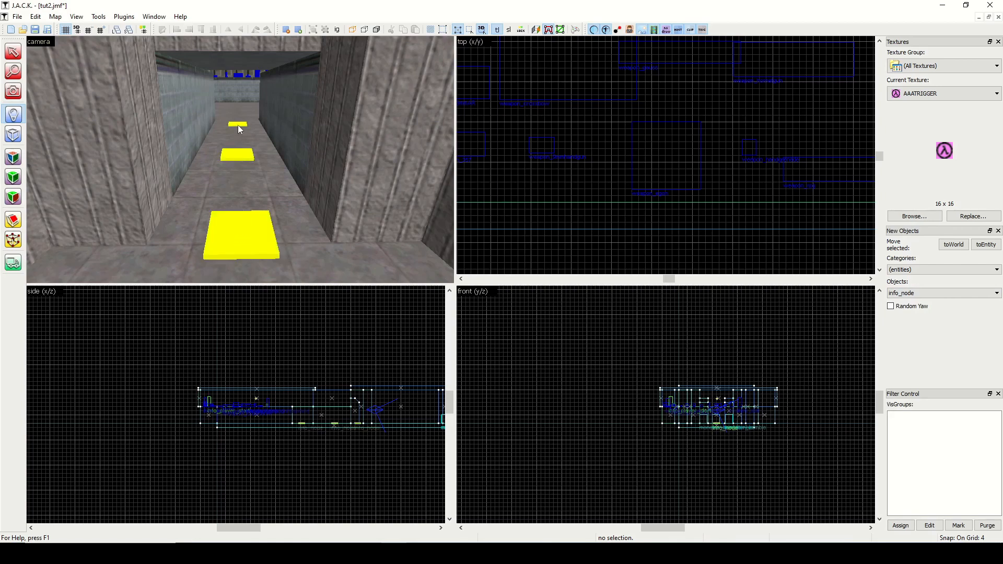
Examine the zombie room's walls, floor and ceiling around the corridor entrance.
{"action": "left_click", "coordinate": [11, 94]}
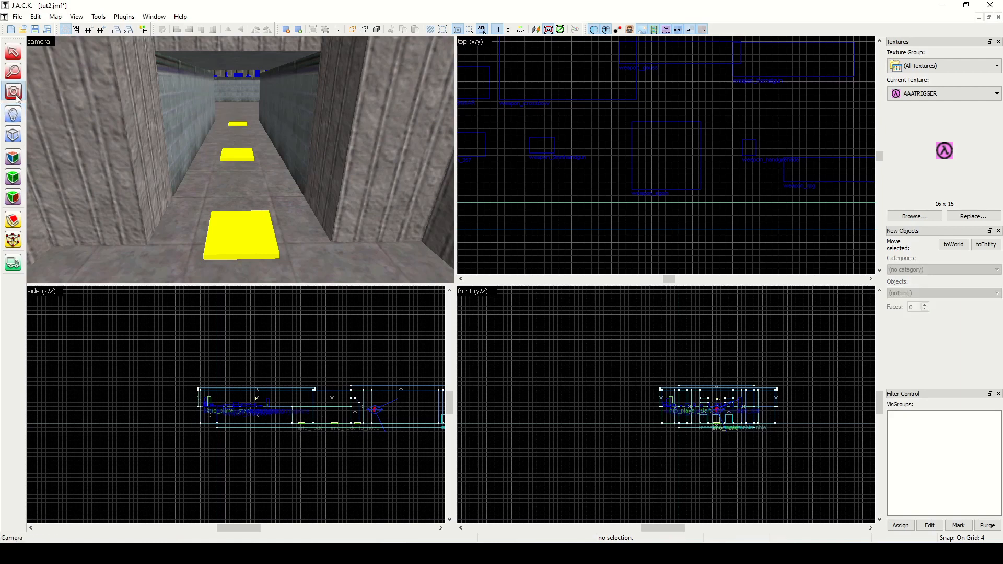
{"action": "left_click_drag", "start_coordinate": [249, 161], "coordinate": [240, 159]}
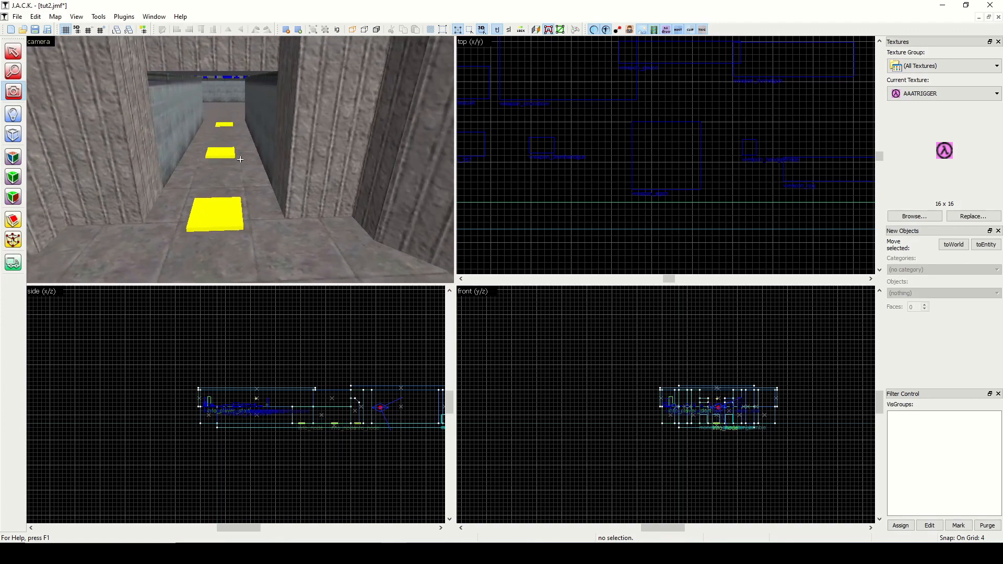
{"action": "key", "text": "w"}
{"action": "key", "text": "Left"}
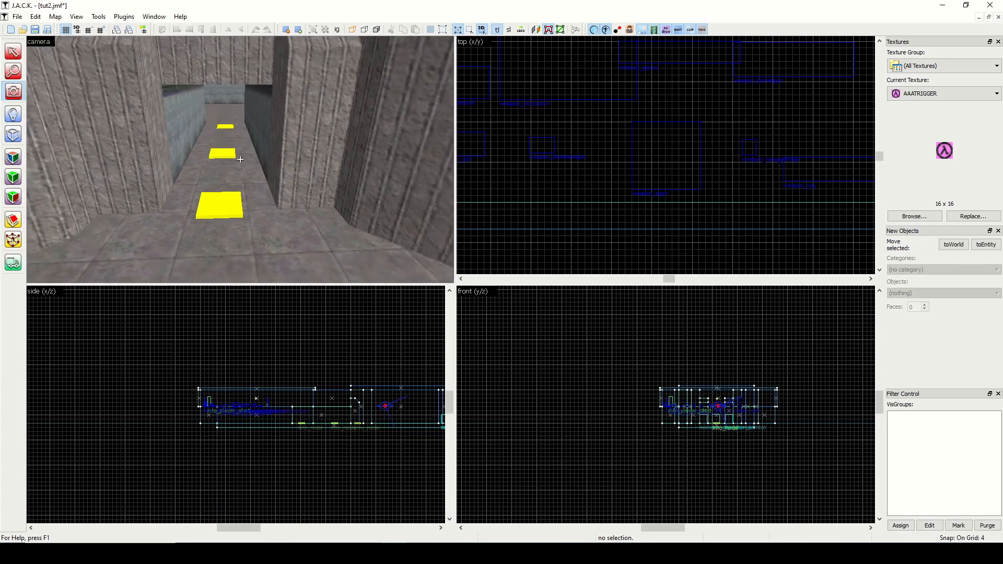
{"action": "key", "text": "w"}
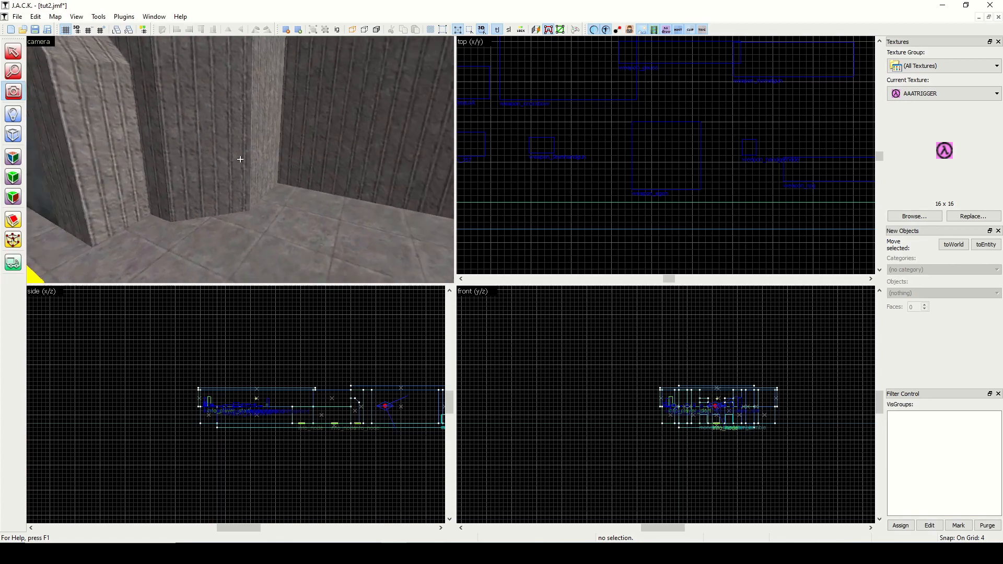
{"action": "key", "text": "Left"}
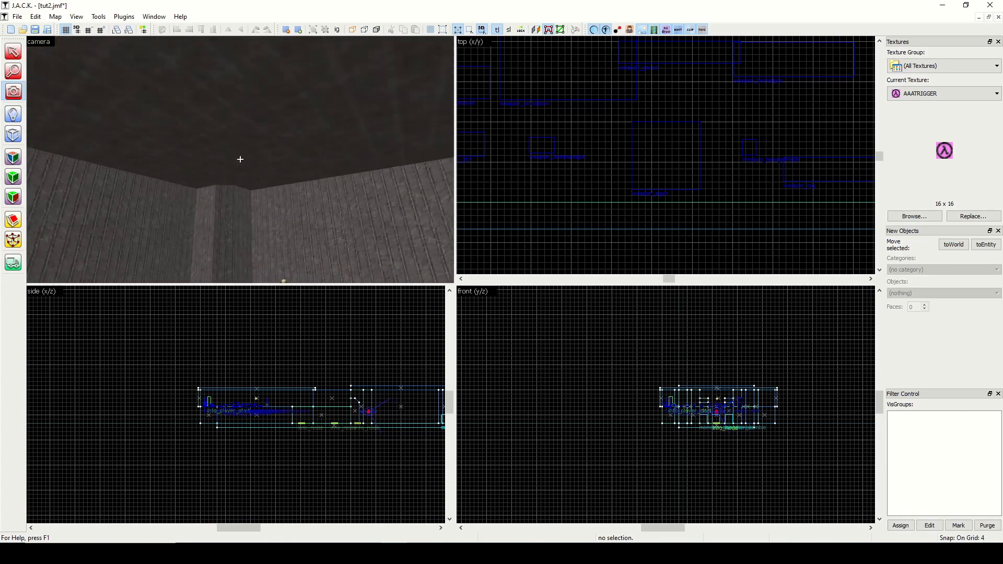
{"action": "key", "text": "w"}
{"action": "key", "text": "Left"}
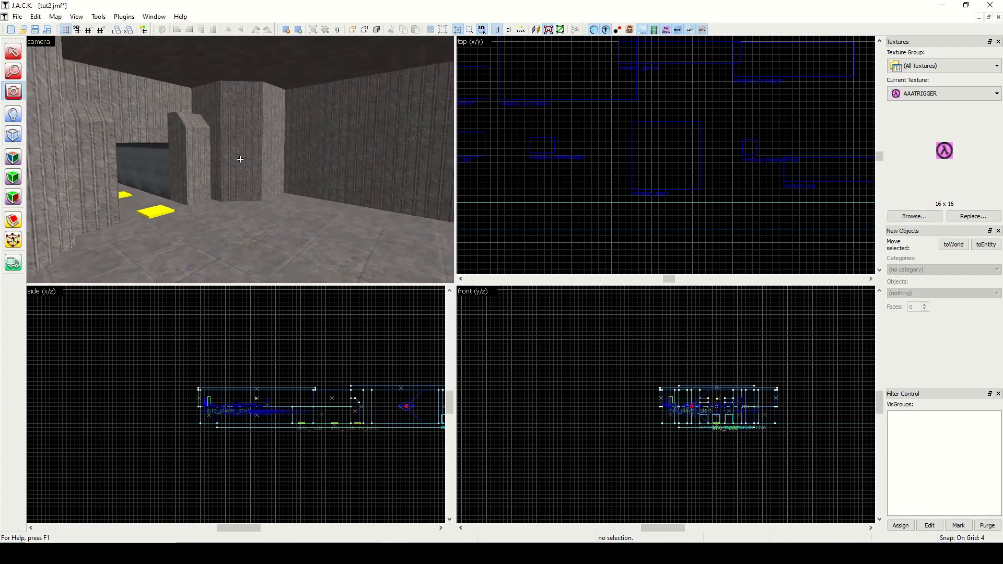
{"action": "key", "text": "Left"}
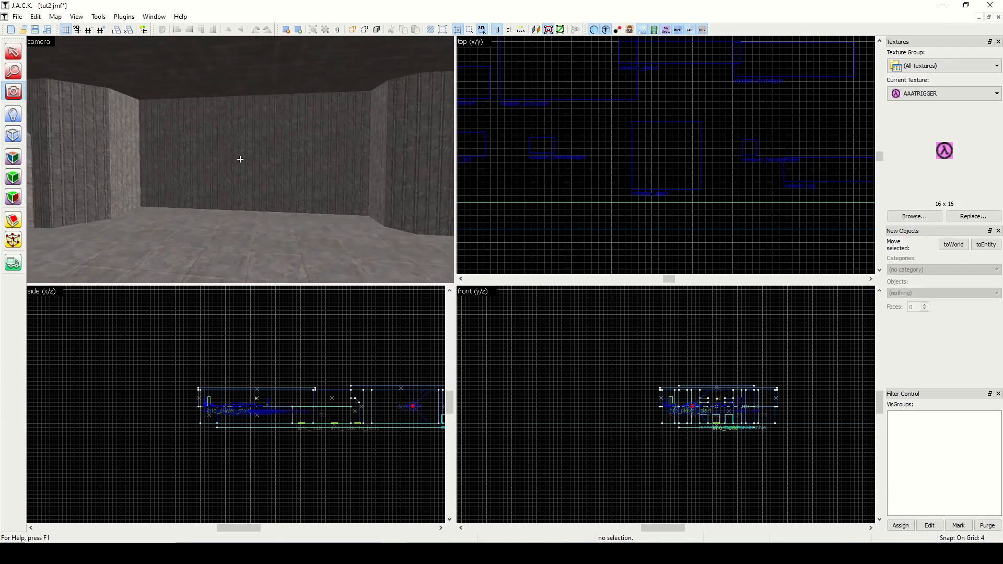
{"action": "key", "text": "Up"}
{"action": "key", "text": "Down"}
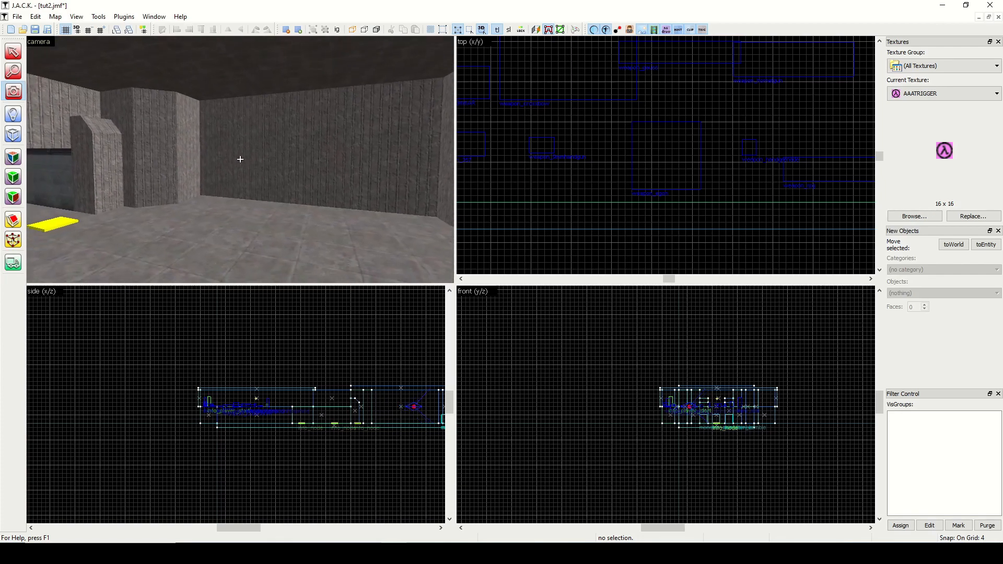
Choose the light entity type and select the zombie room's ceiling brush as the reference for centring it.
{"action": "left_click", "coordinate": [13, 114]}
{"action": "left_click", "coordinate": [931, 294]}
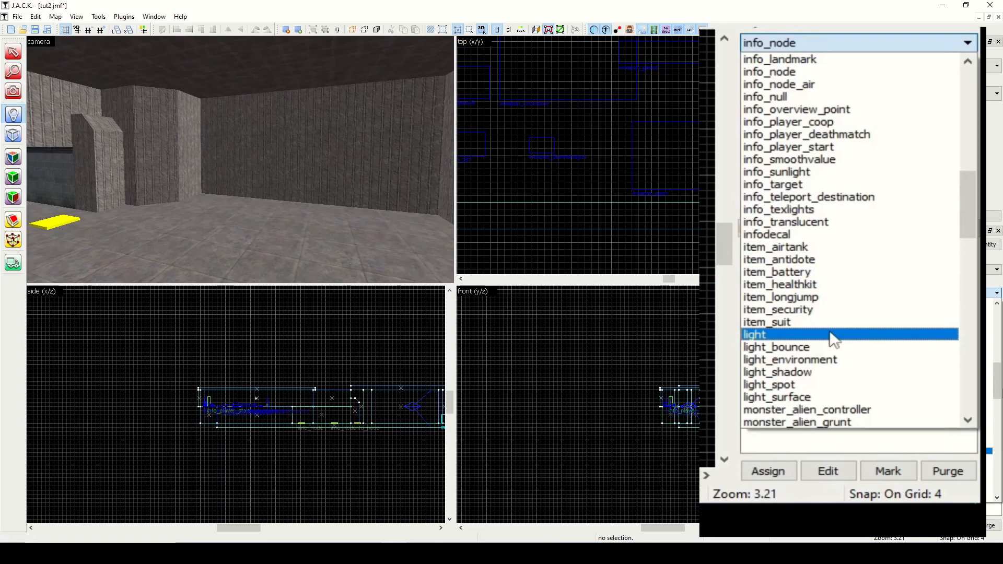
{"action": "left_click", "coordinate": [834, 335]}
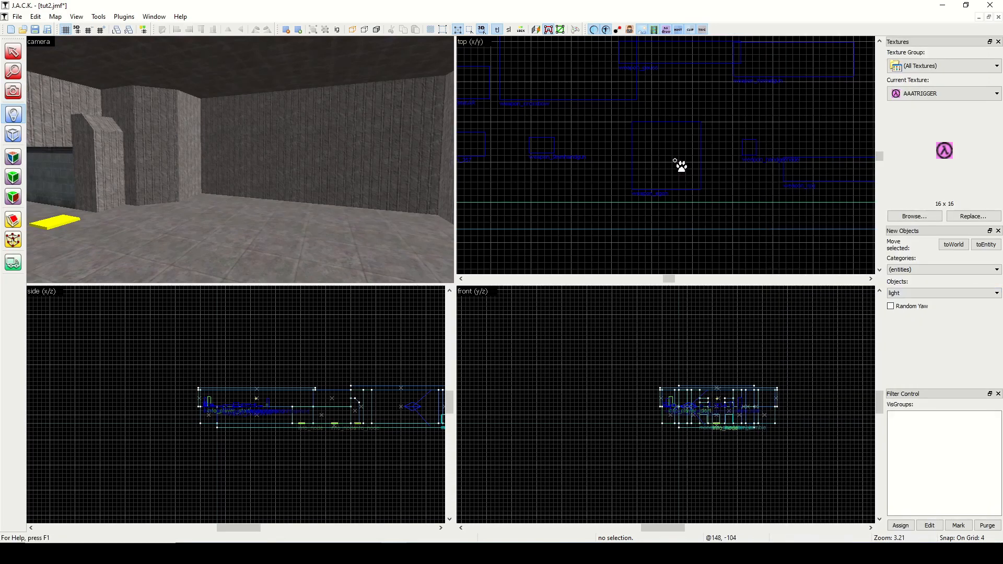
{"action": "scroll", "coordinate": [682, 159], "scroll_direction": "down", "scroll_amount": 5}
{"action": "scroll", "coordinate": [727, 134], "scroll_direction": "up", "scroll_amount": 2}
{"action": "scroll", "coordinate": [823, 106], "scroll_direction": "up", "scroll_amount": 4}
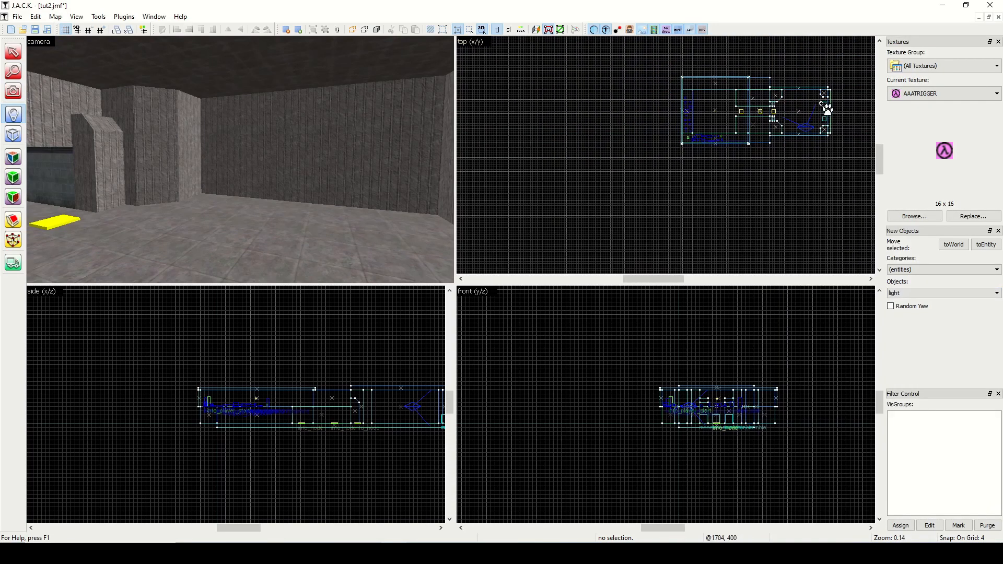
{"action": "scroll", "coordinate": [821, 106], "scroll_direction": "up", "scroll_amount": 1}
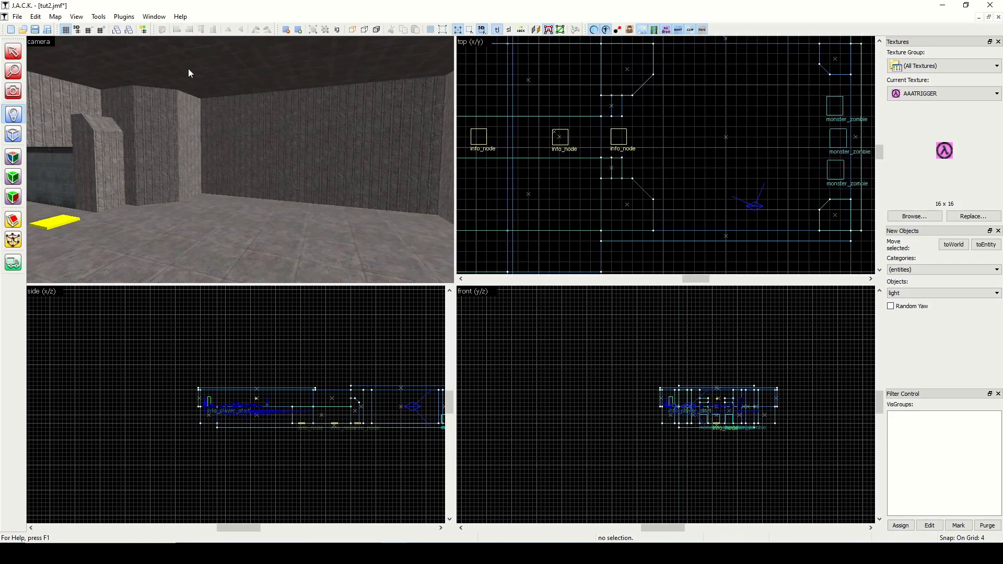
{"action": "left_click", "coordinate": [13, 52]}
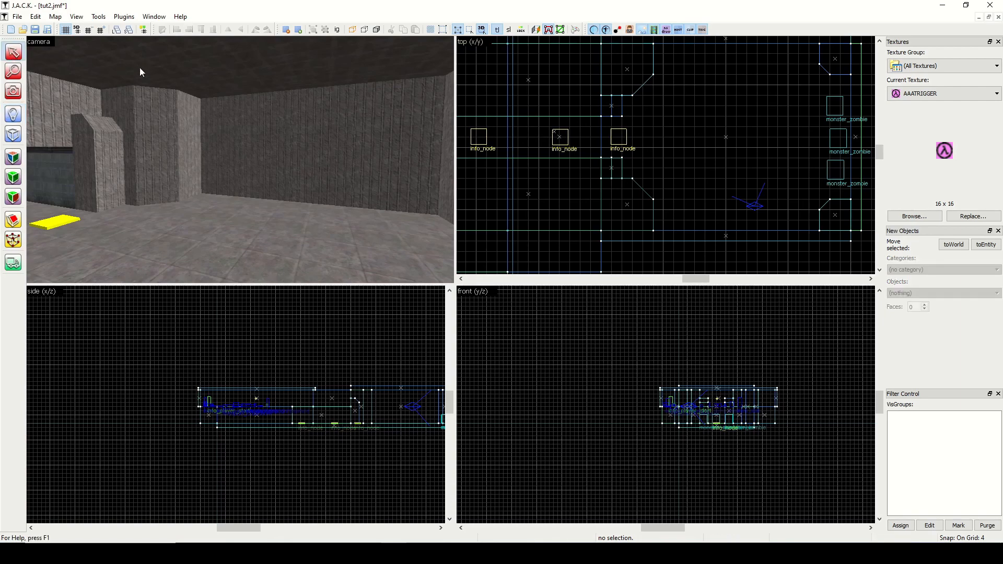
{"action": "left_click", "coordinate": [214, 67]}
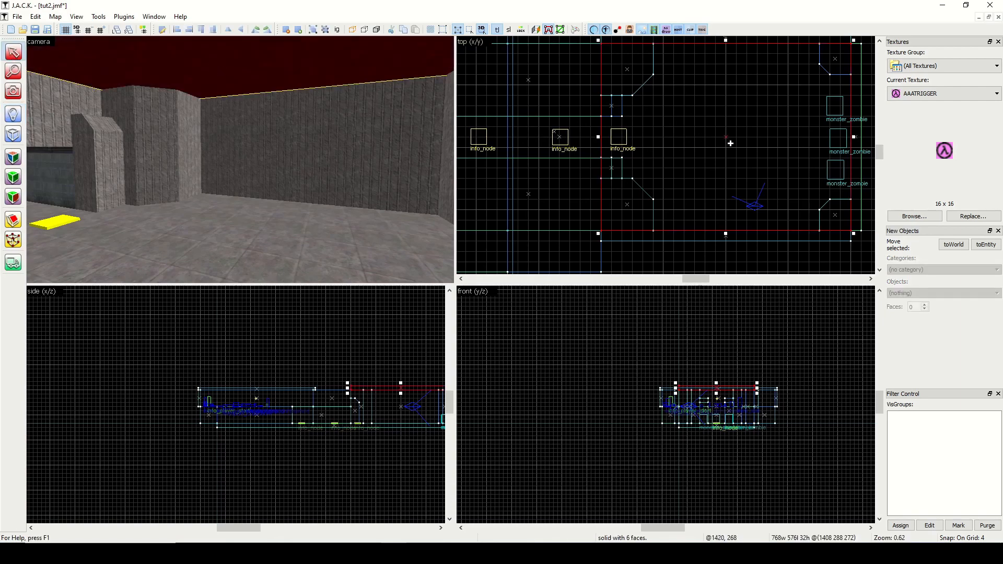
{"action": "scroll", "coordinate": [730, 143], "scroll_direction": "up", "scroll_amount": 5}
{"action": "scroll", "coordinate": [409, 385], "scroll_direction": "up", "scroll_amount": 11}
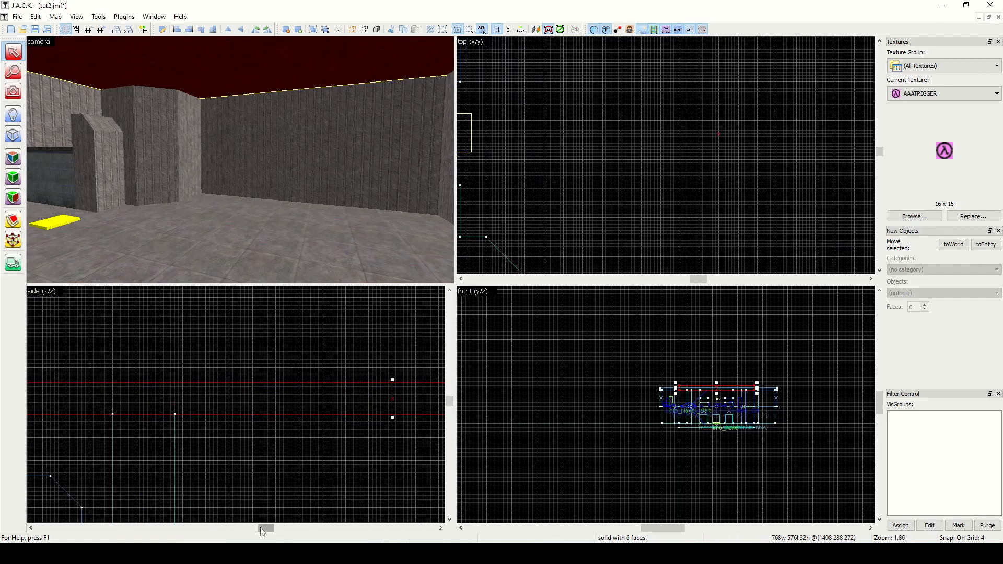
{"action": "left_click_drag", "start_coordinate": [260, 528], "coordinate": [267, 522]}
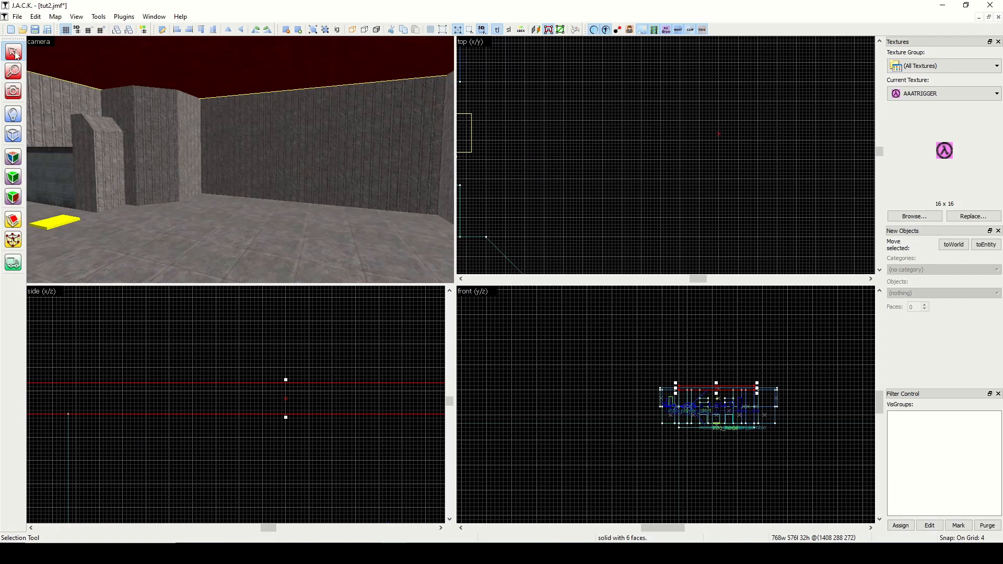
Create a light entity at the centre of the zombie room below the ceiling, at 1408, 288, 208.
{"action": "left_click", "coordinate": [12, 117]}
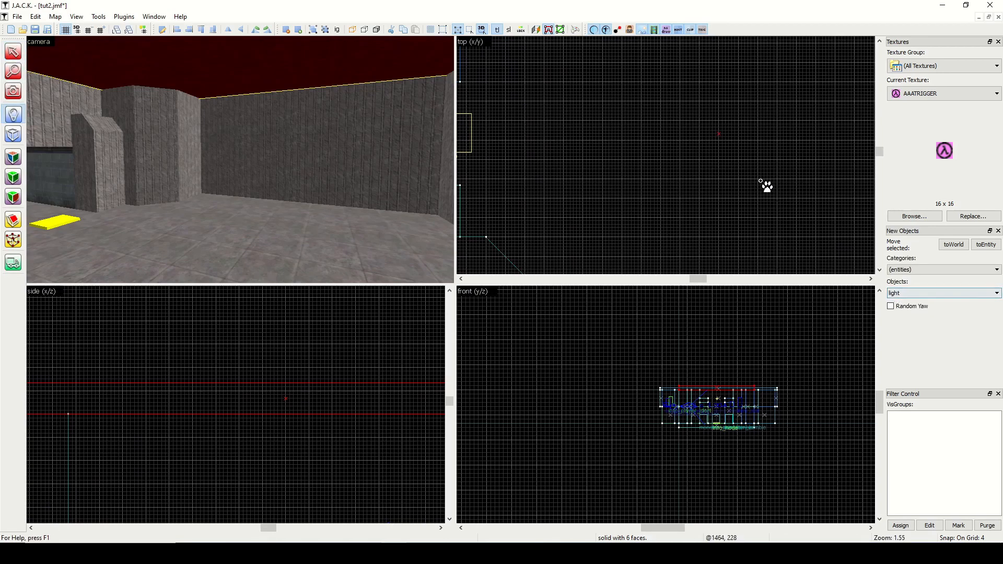
{"action": "left_click", "coordinate": [718, 133]}
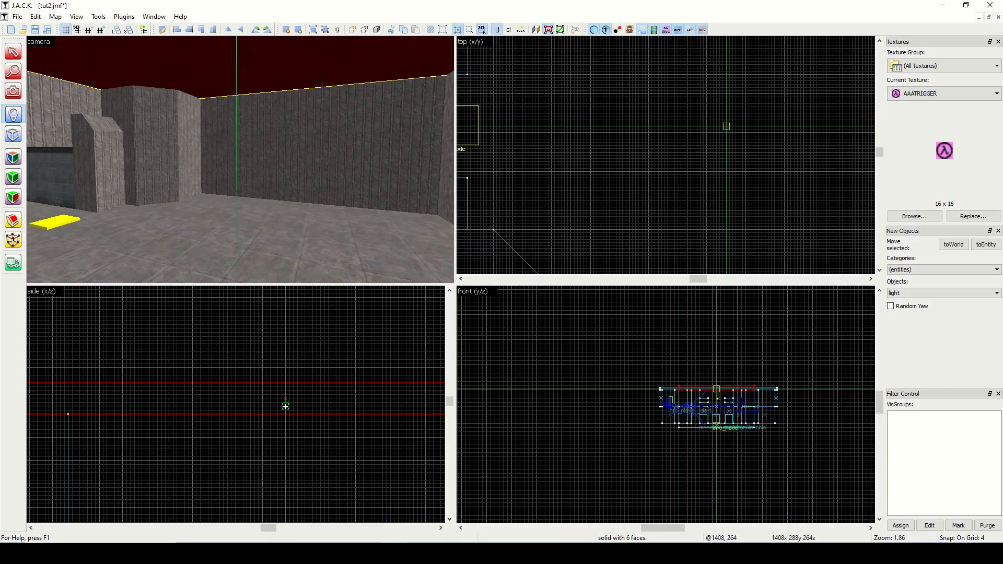
{"action": "mouse_move", "coordinate": [261, 430]}
{"action": "left_mouse_down"}
{"action": "mouse_move", "coordinate": [313, 393]}
{"action": "mouse_move", "coordinate": [315, 431]}
{"action": "left_mouse_up"}
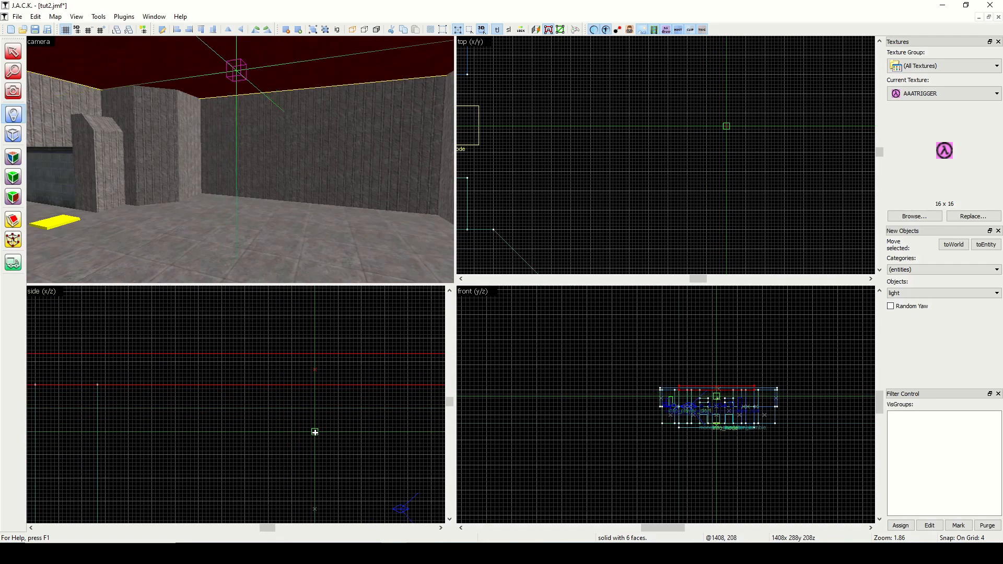
{"action": "key", "text": "Return"}
Select the light below the zombie room's ceiling on its own and open its object properties.
{"action": "left_click", "coordinate": [18, 94]}
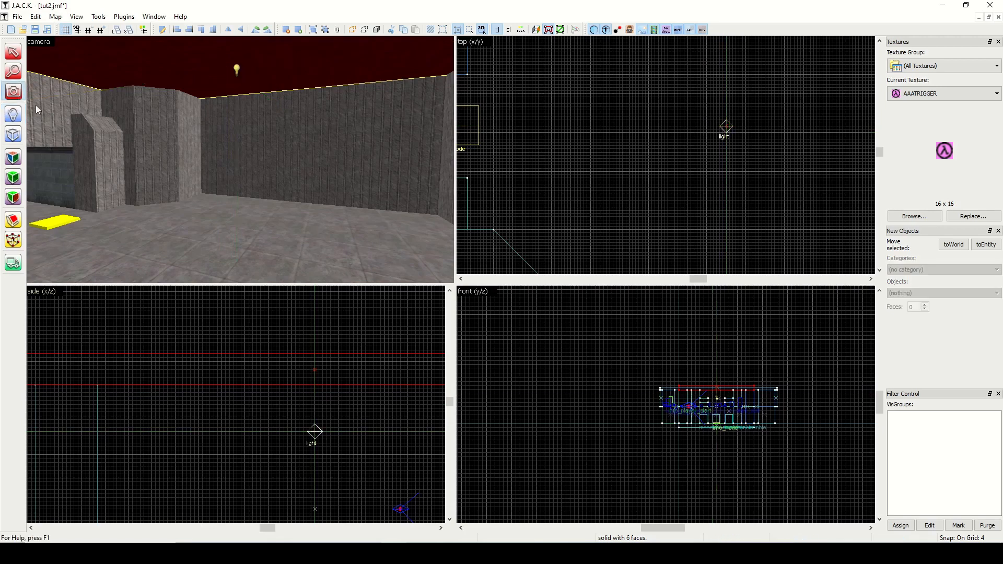
{"action": "left_click_drag", "start_coordinate": [172, 151], "coordinate": [240, 160]}
{"action": "key", "text": "d"}
{"action": "key", "text": "w"}
{"action": "key", "text": "d"}
{"action": "key", "text": "d"}
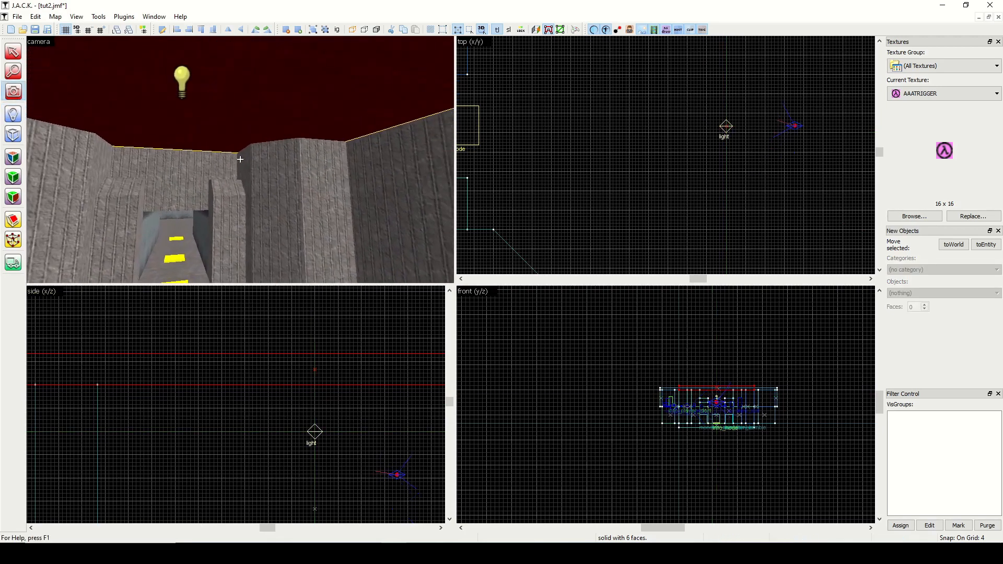
{"action": "left_click", "coordinate": [13, 51]}
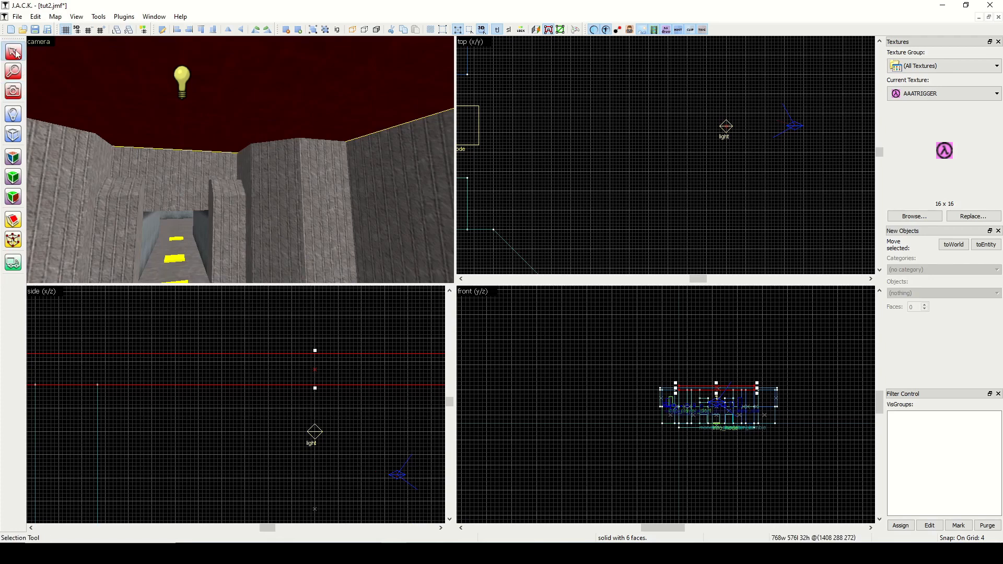
{"action": "left_click", "coordinate": [184, 86]}
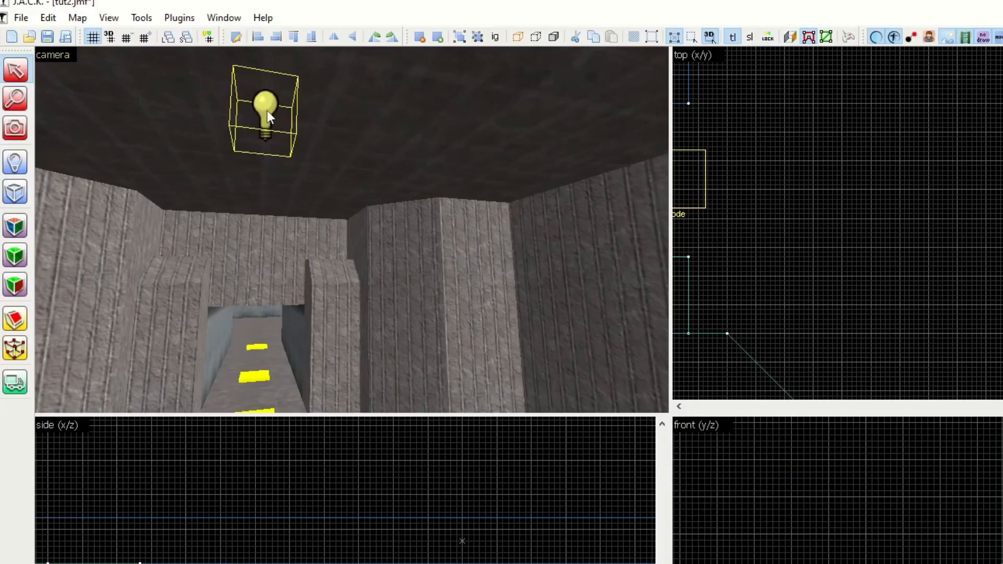
{"action": "right_click", "coordinate": [183, 81]}
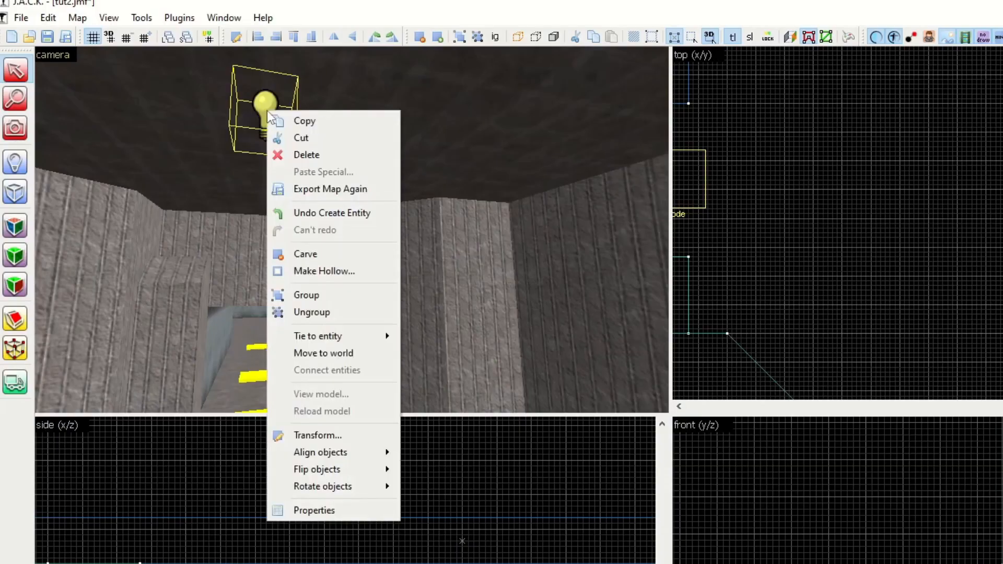
{"action": "left_click", "coordinate": [329, 504]}
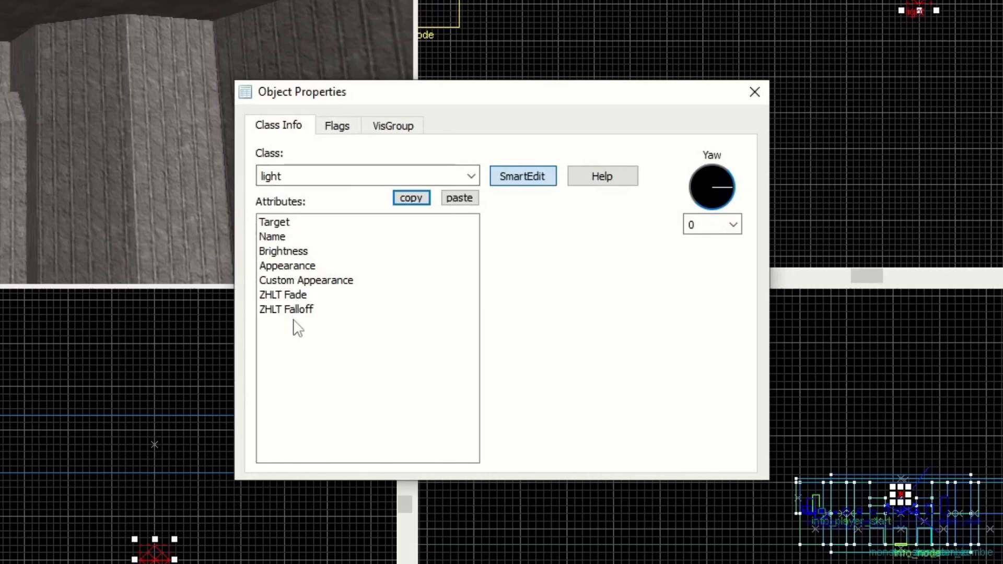
Compare the light's Target and Name attributes.
{"action": "left_click", "coordinate": [300, 238]}
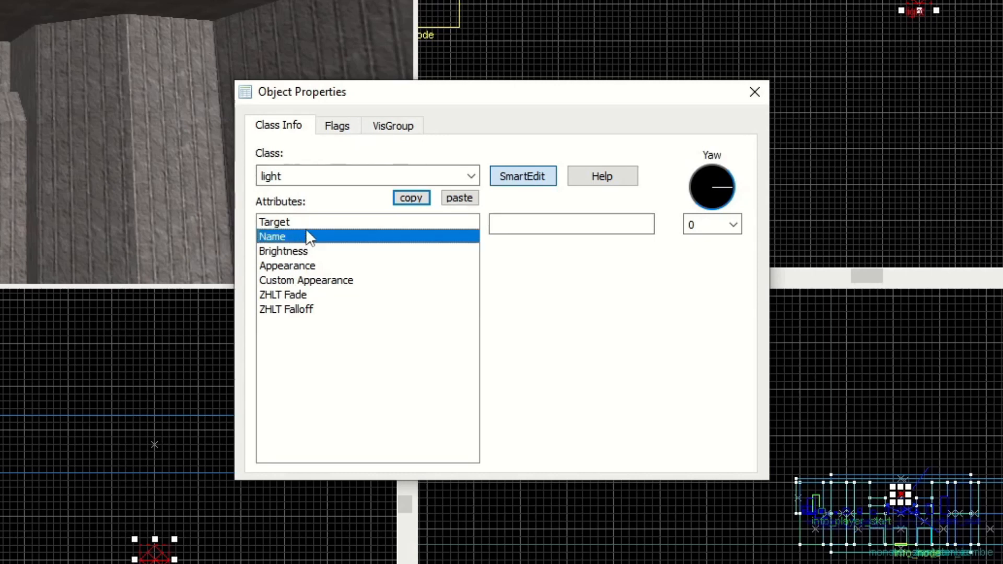
{"action": "left_click", "coordinate": [306, 224]}
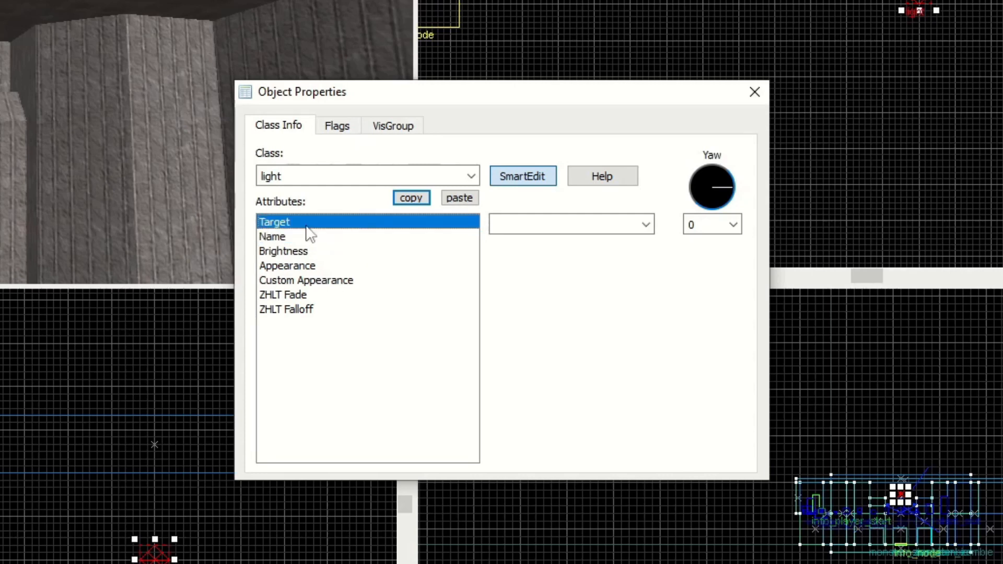
{"action": "left_click", "coordinate": [305, 237]}
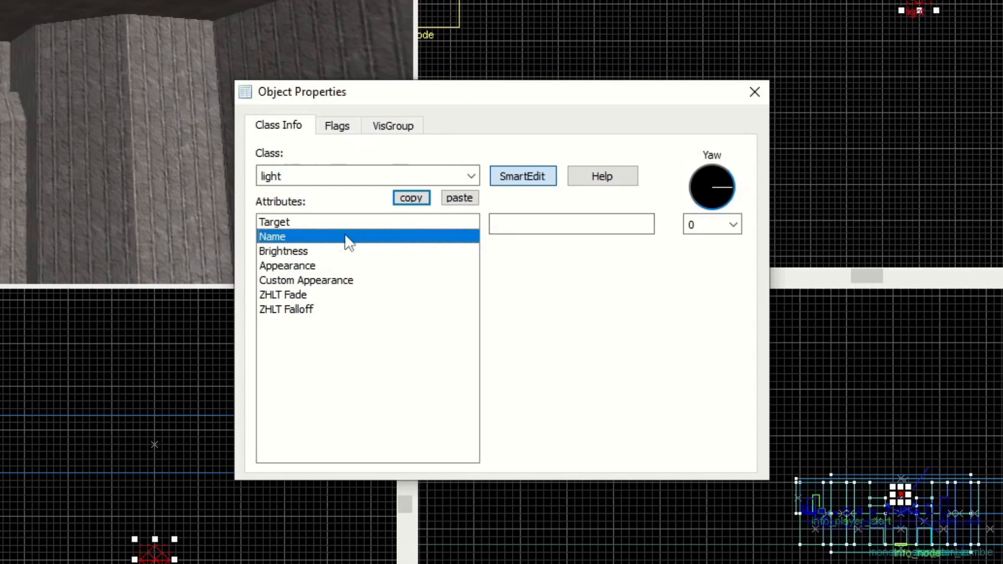
{"action": "left_click", "coordinate": [296, 222]}
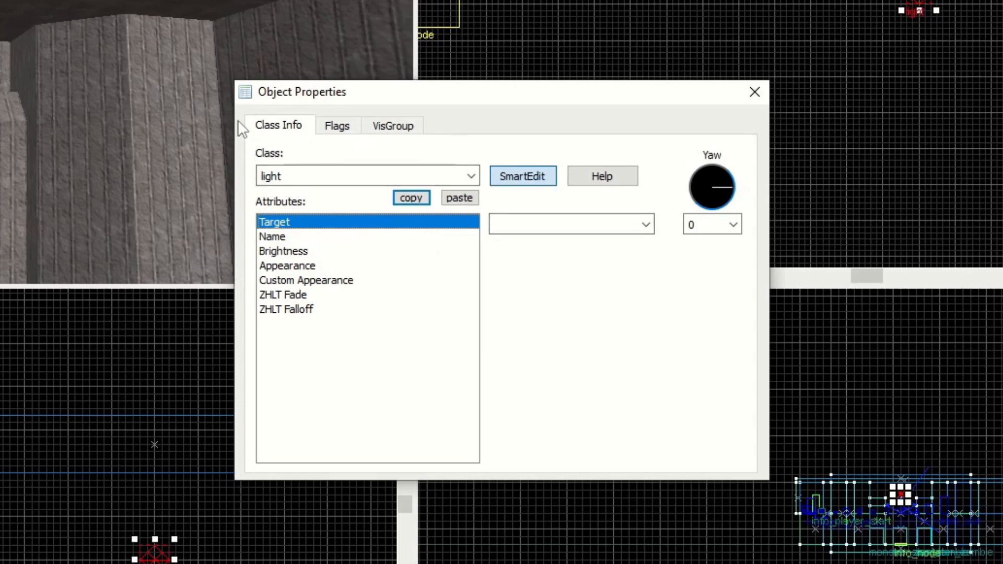
Try naming the light light1 and clear the name again.
{"action": "left_click", "coordinate": [289, 238]}
{"action": "left_click", "coordinate": [530, 226]}
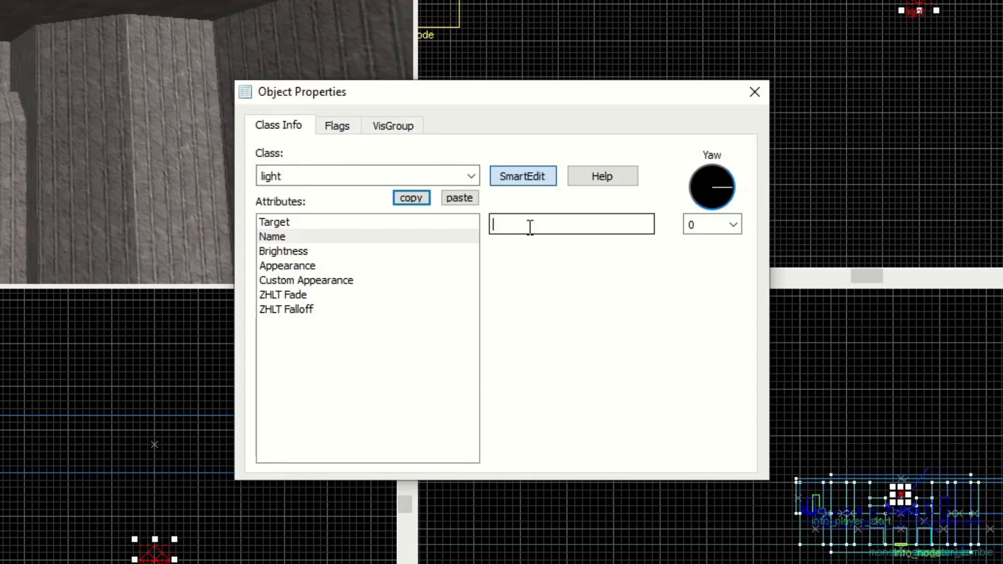
{"action": "type", "text": "ight1"}
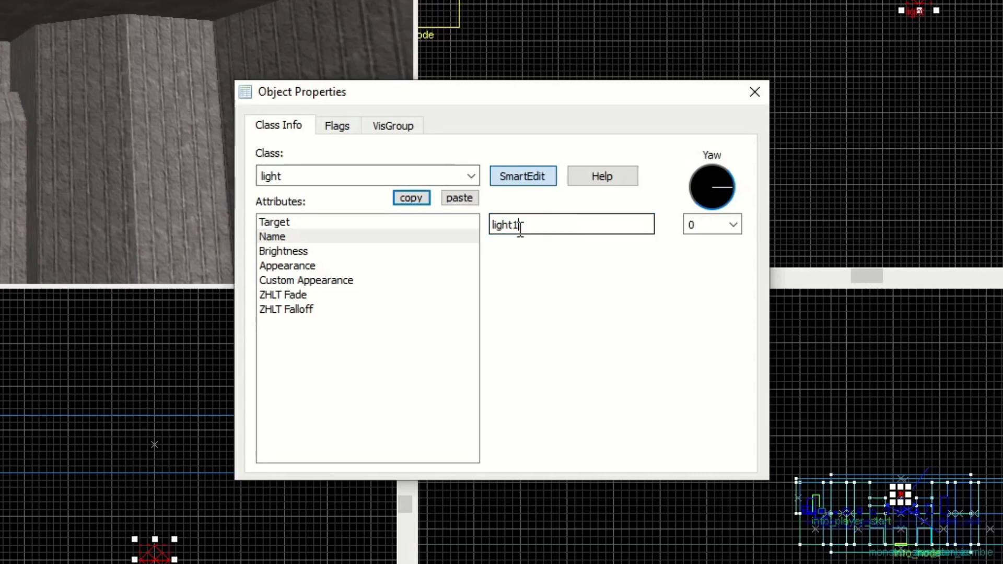
{"action": "left_click_drag", "start_coordinate": [519, 226], "coordinate": [462, 230]}
{"action": "key", "text": "BackSpace"}
Review the light's Appearance, Custom Appearance and ZHLT Falloff attributes.
{"action": "left_click", "coordinate": [301, 267]}
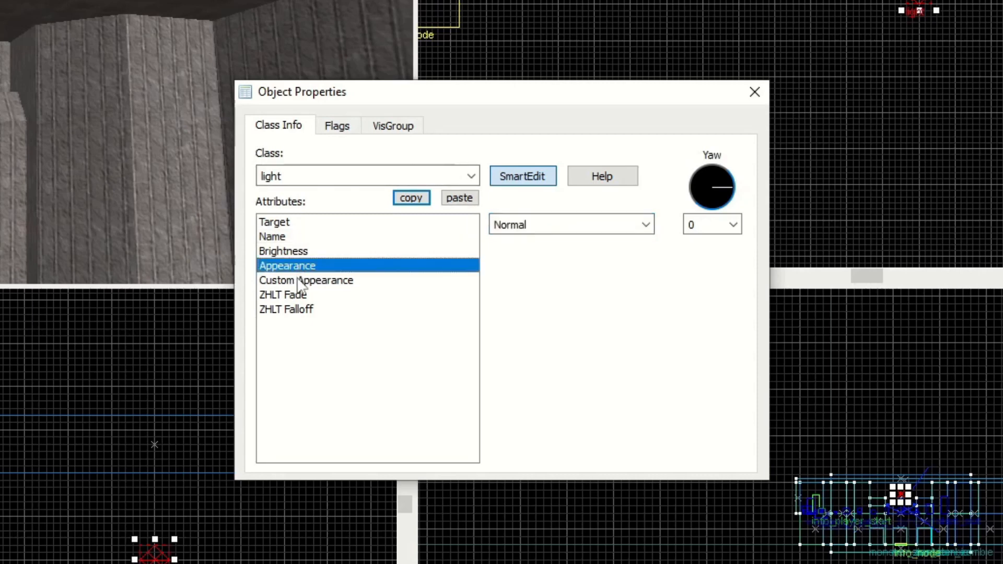
{"action": "left_click", "coordinate": [300, 284]}
{"action": "left_click", "coordinate": [296, 309]}
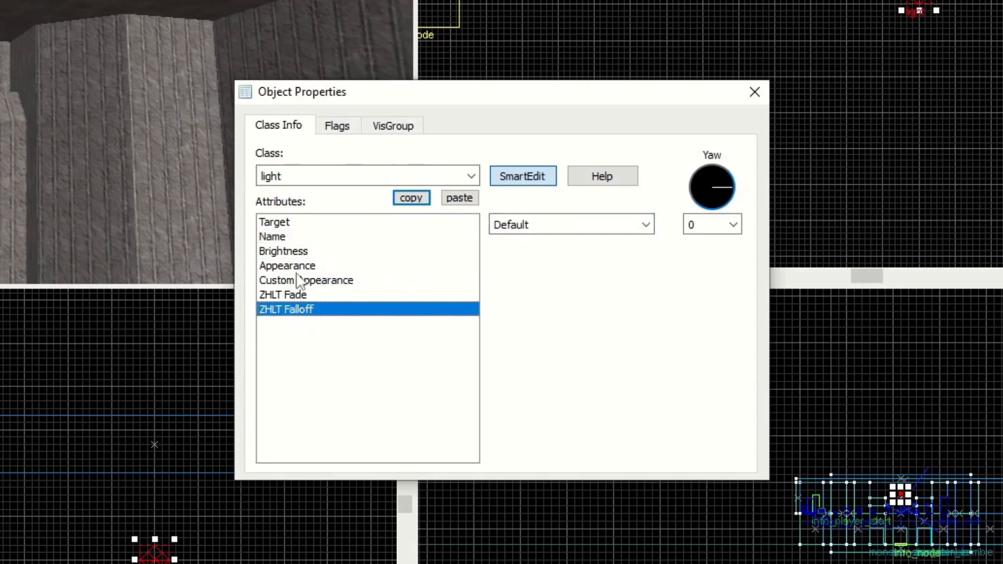
Set the light's colour to white (255 255 255) and its brightness intensity to 300.
{"action": "left_click", "coordinate": [302, 252]}
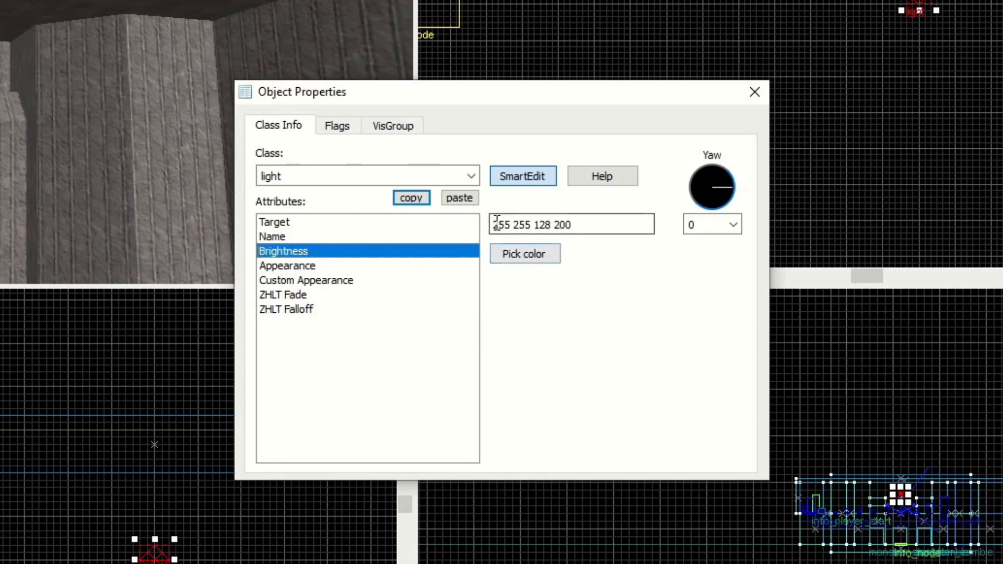
{"action": "left_click", "coordinate": [551, 255]}
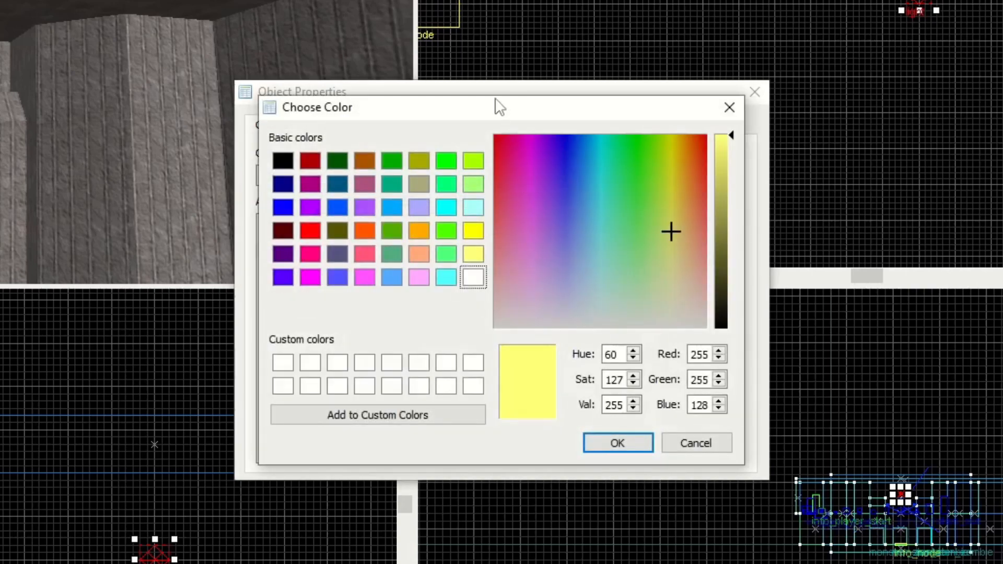
{"action": "left_click_drag", "start_coordinate": [496, 102], "coordinate": [518, 168]}
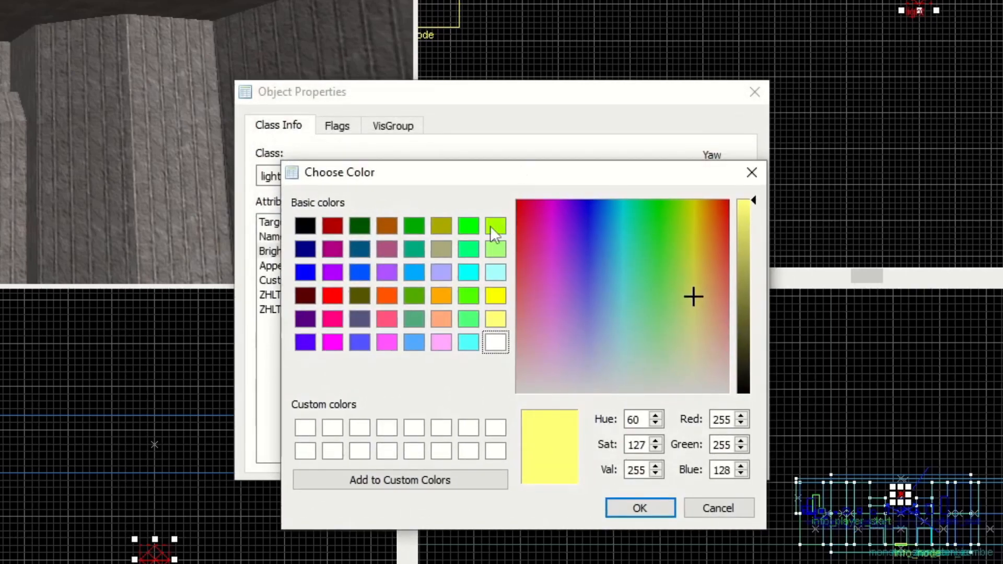
{"action": "left_click", "coordinate": [500, 345]}
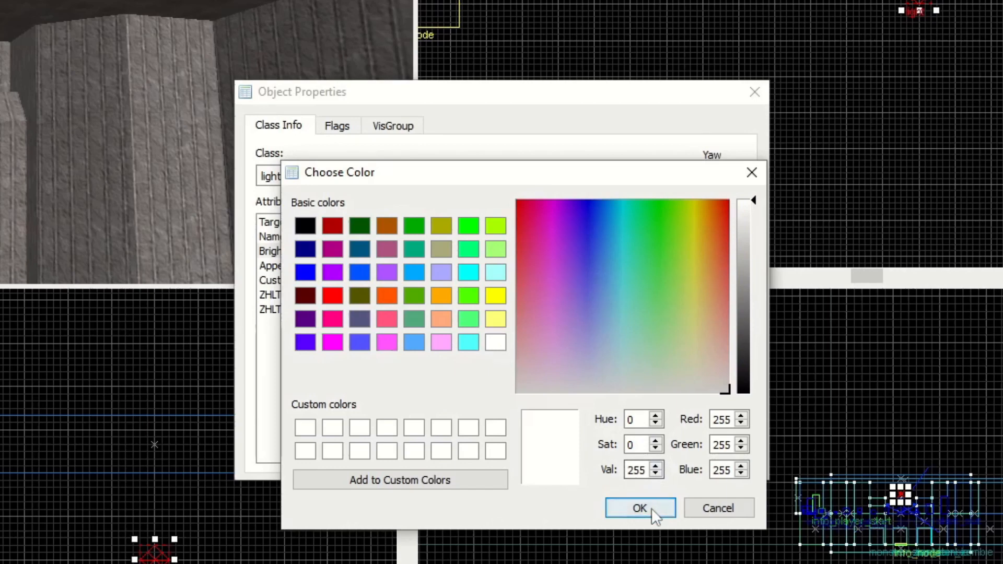
{"action": "left_click", "coordinate": [651, 508]}
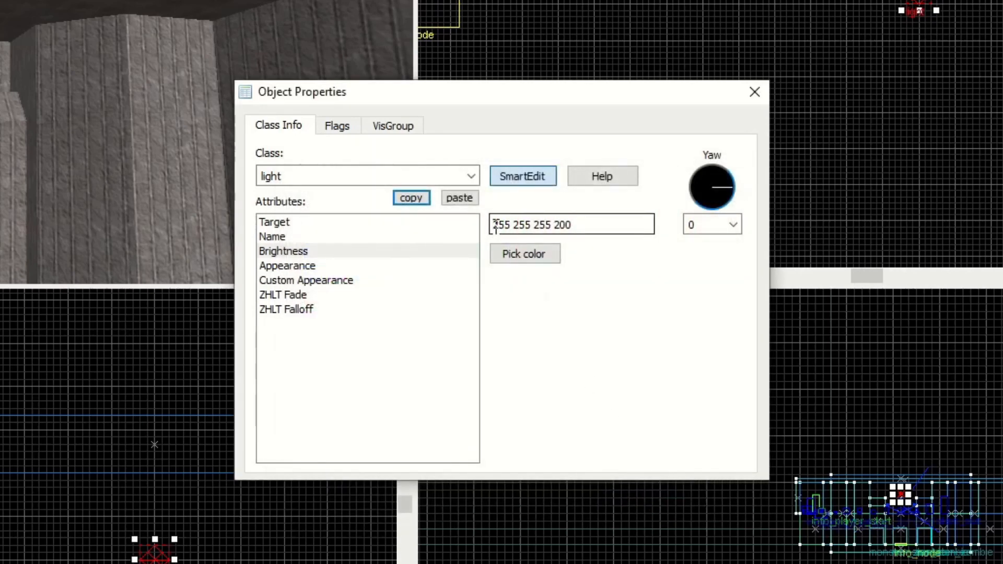
{"action": "left_click_drag", "start_coordinate": [494, 224], "coordinate": [552, 226]}
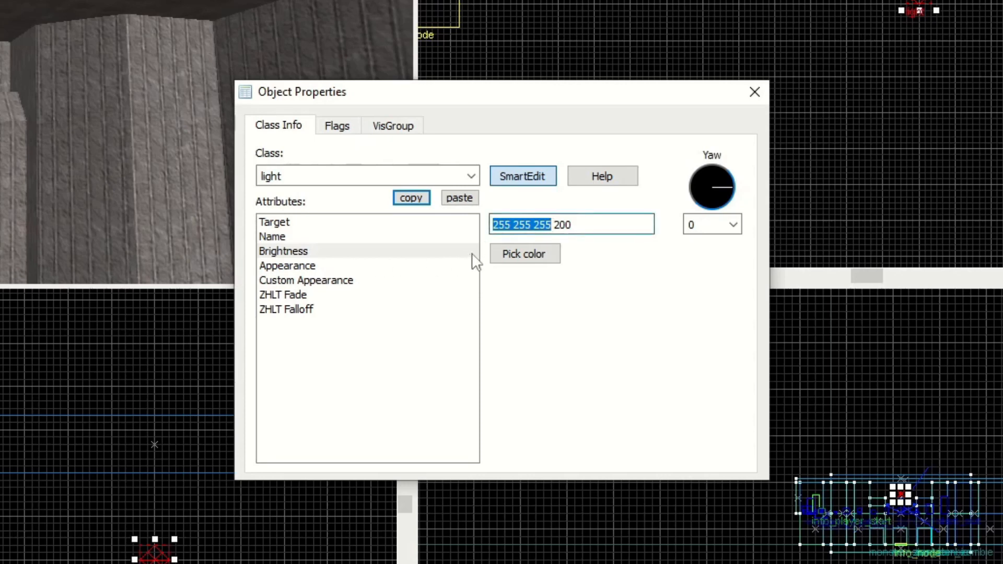
{"action": "double_click", "coordinate": [557, 225]}
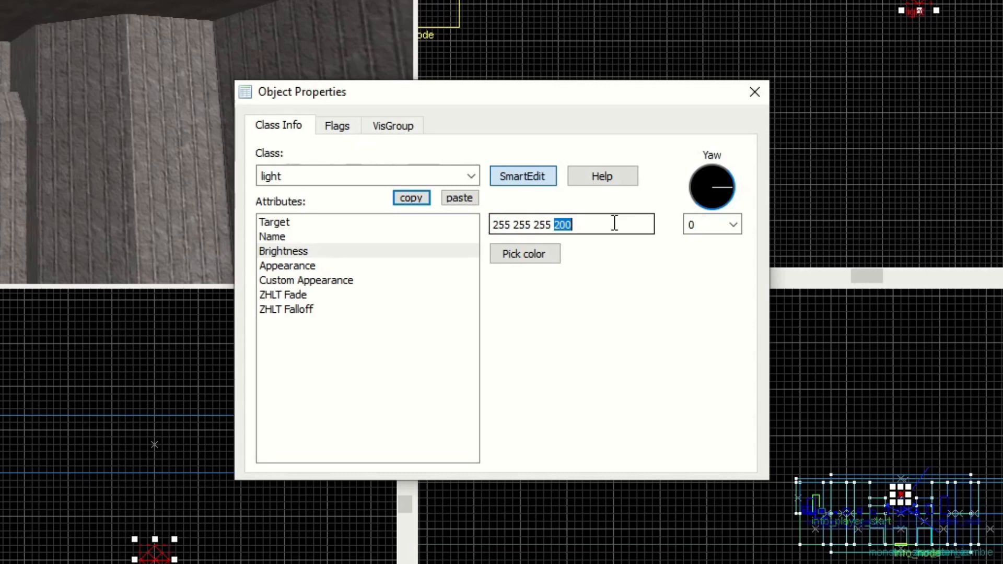
{"action": "type", "text": "300"}
Try black as the light's colour and switch it back to white.
{"action": "left_click_drag", "start_coordinate": [551, 224], "coordinate": [466, 223]}
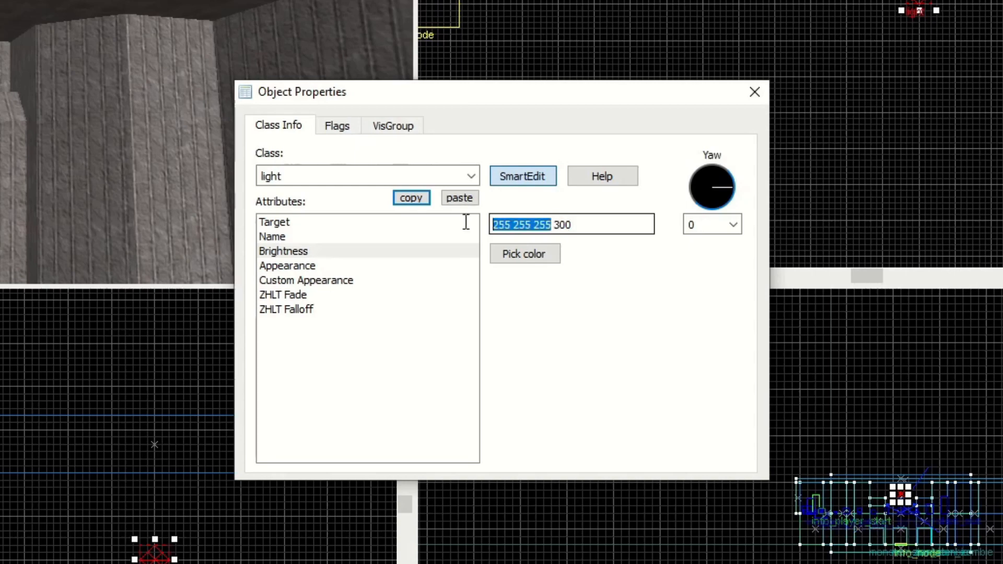
{"action": "left_click", "coordinate": [532, 258]}
{"action": "left_click", "coordinate": [283, 161]}
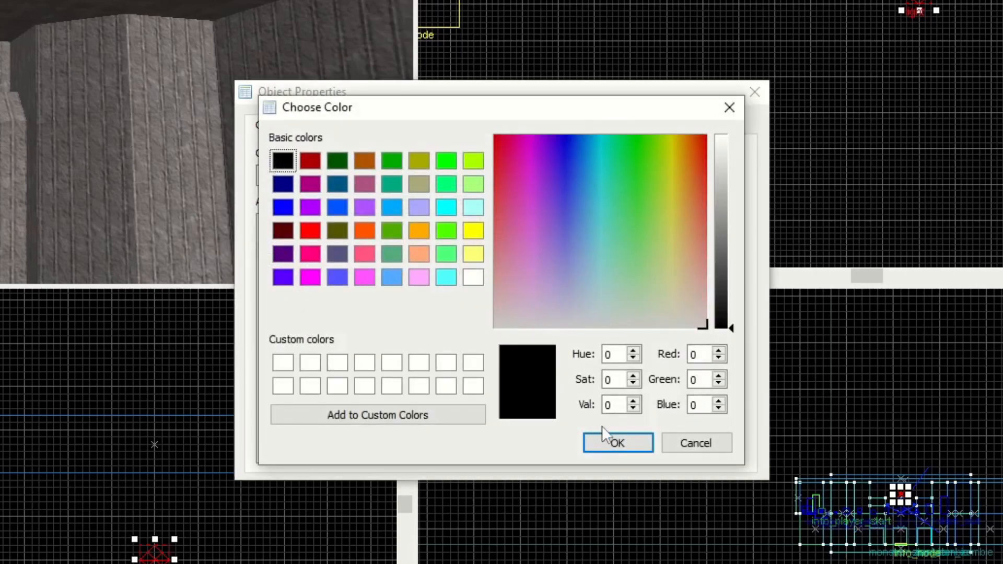
{"action": "left_click", "coordinate": [617, 443]}
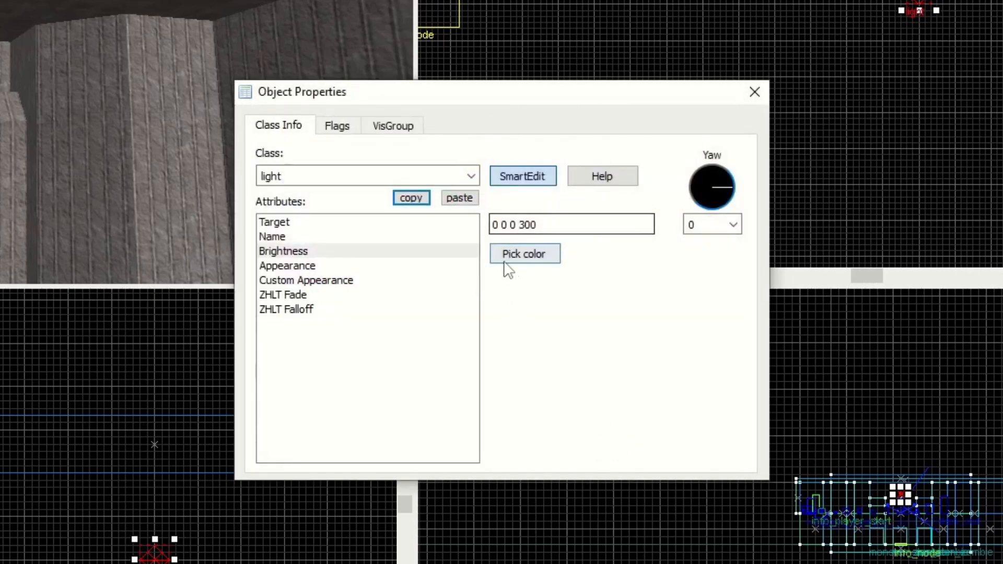
{"action": "left_click", "coordinate": [522, 258]}
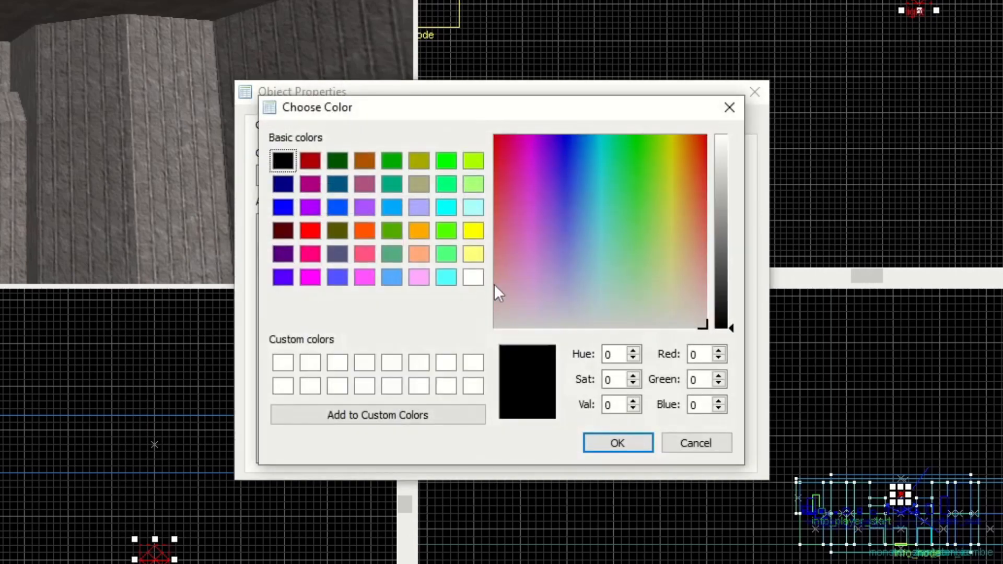
{"action": "left_click", "coordinate": [473, 278]}
{"action": "left_click", "coordinate": [617, 447]}
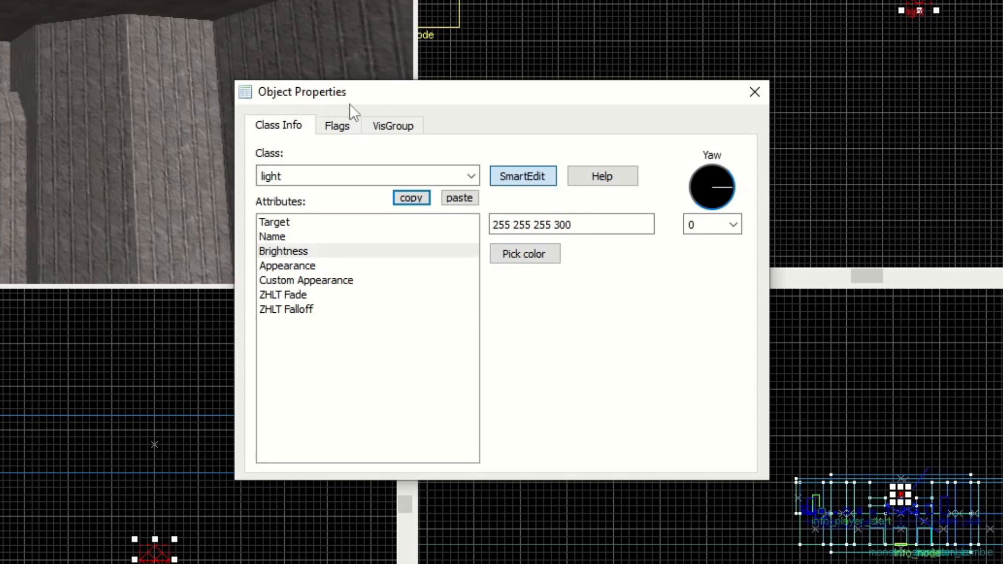
Check the light's Initially dark flag and VisGroup membership, leaving the flag off, and close the properties.
{"action": "left_click", "coordinate": [340, 127]}
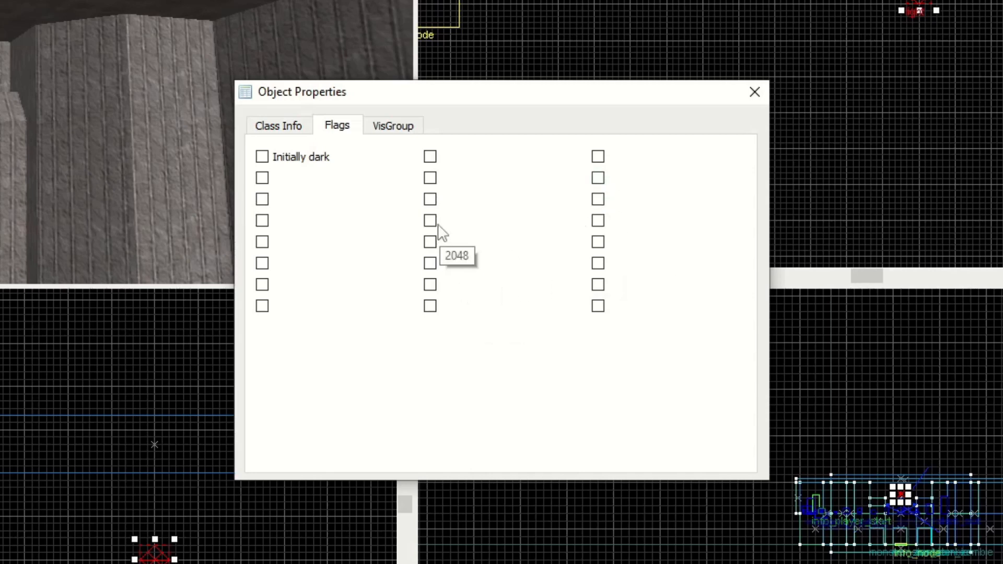
{"action": "left_click", "coordinate": [262, 157]}
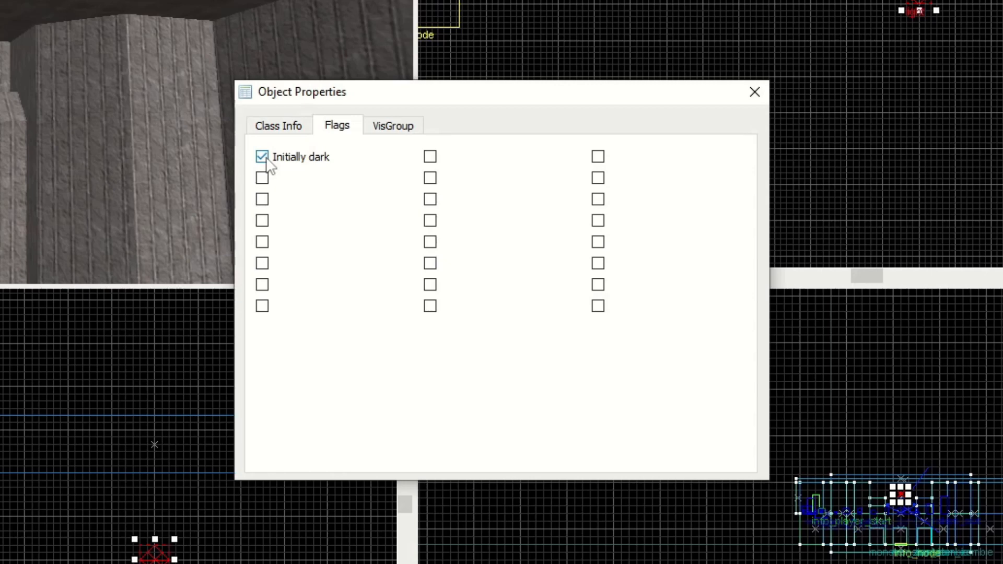
{"action": "left_click", "coordinate": [266, 158]}
{"action": "left_click", "coordinate": [396, 131]}
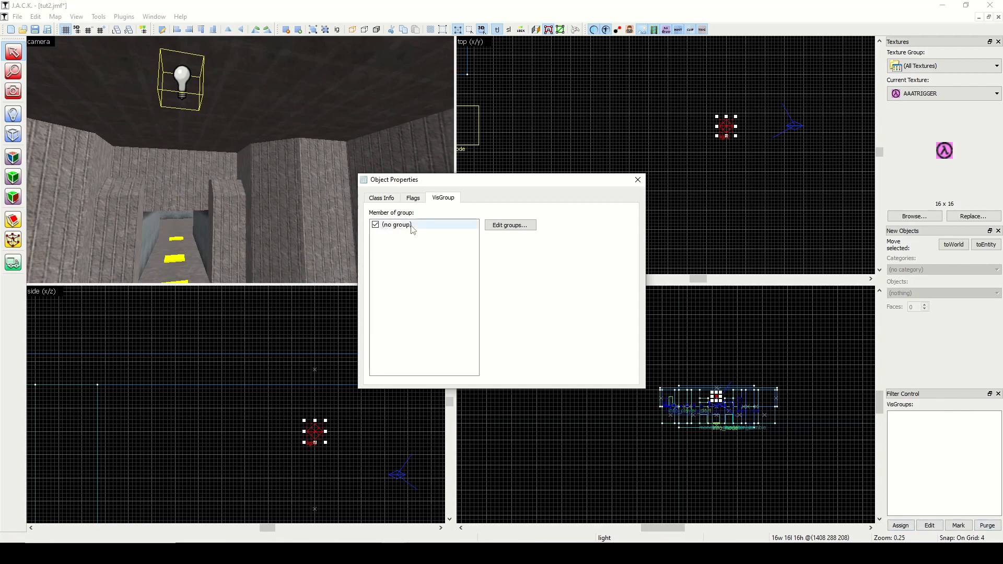
{"action": "left_click", "coordinate": [380, 199]}
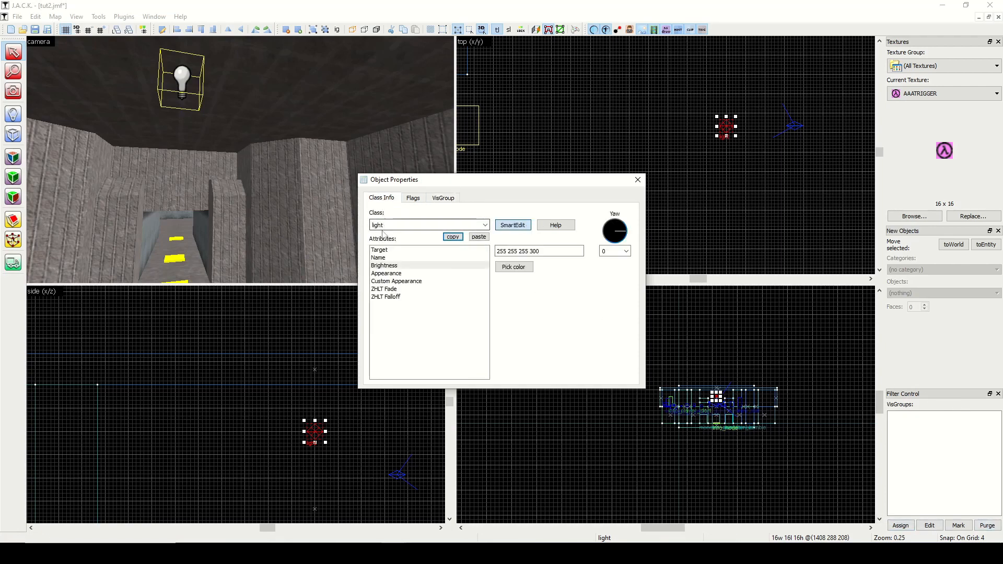
{"action": "left_click", "coordinate": [638, 180]}
{"action": "left_click", "coordinate": [717, 152]}
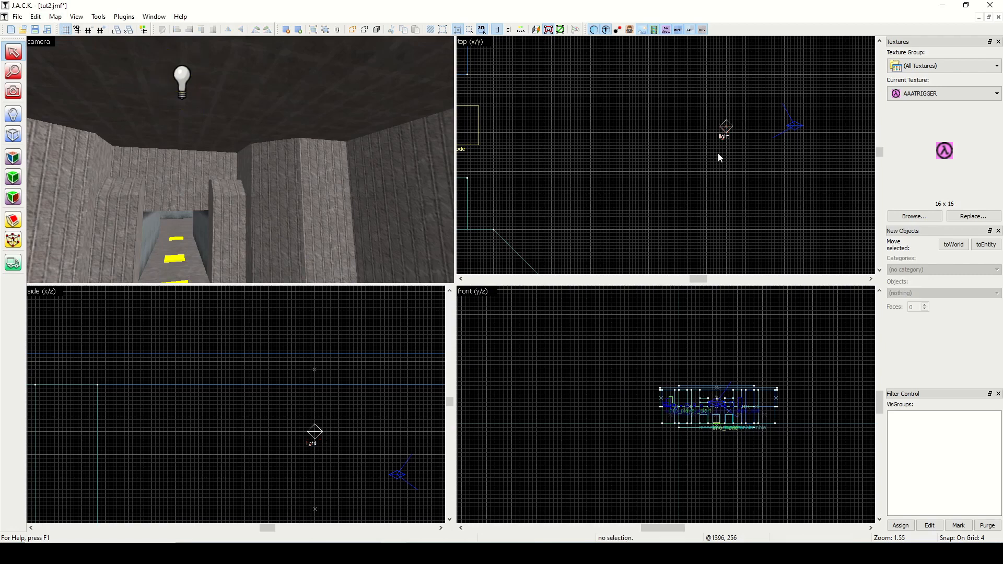
Reopen the light's object properties to check its attributes, and close them again.
{"action": "left_click", "coordinate": [186, 85]}
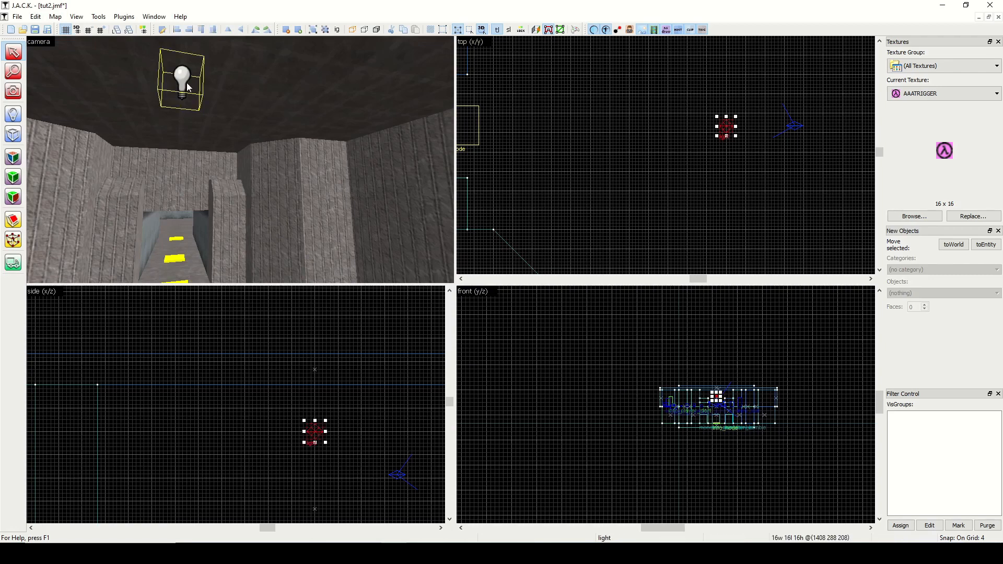
{"action": "right_click", "coordinate": [187, 85]}
{"action": "left_click", "coordinate": [180, 80]}
{"action": "double_click", "coordinate": [180, 80]}
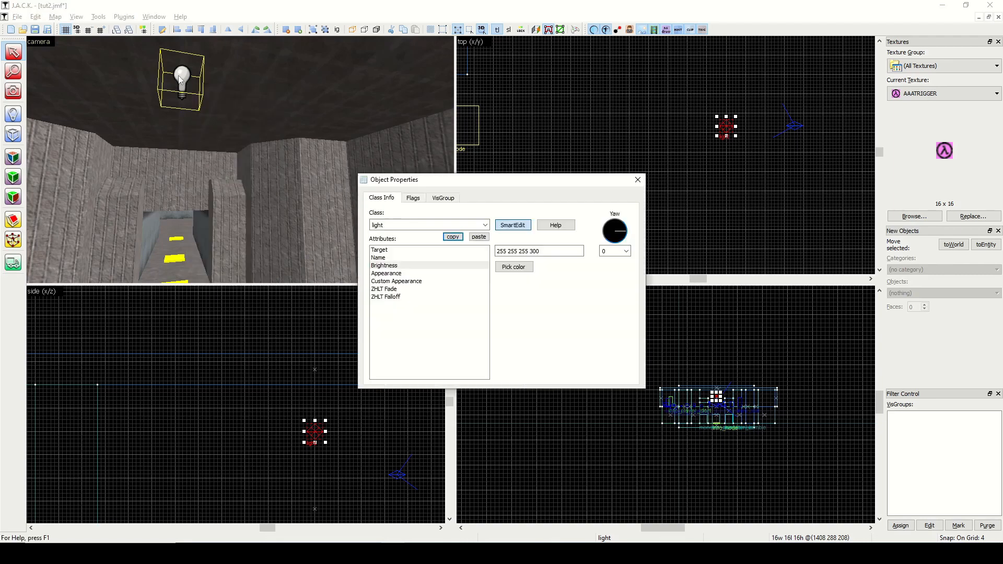
{"action": "left_click", "coordinate": [639, 181]}
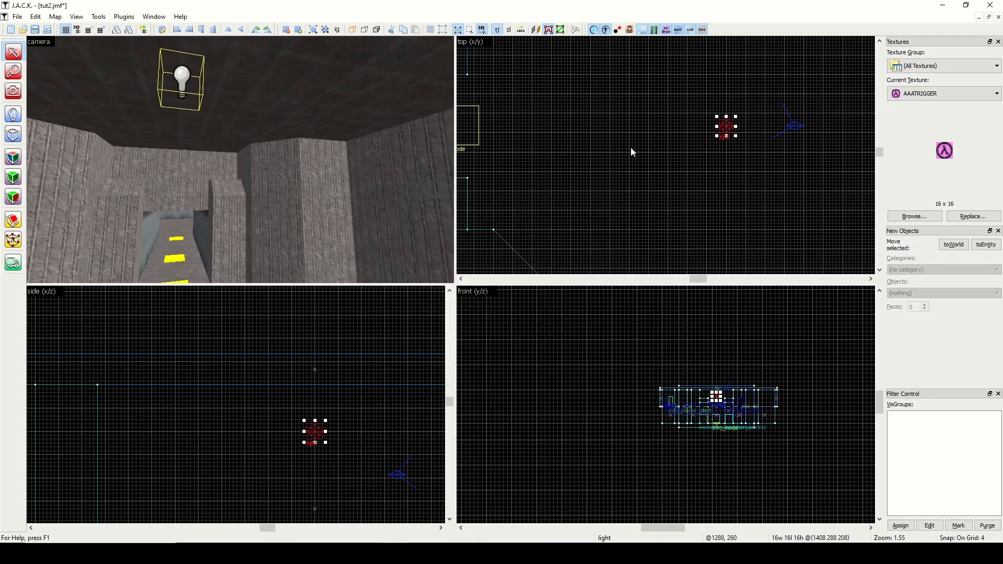
Compile and run the map with Normal CSG, BSP, VIS and LIGHT passes and the game parameters -console -dev.
{"action": "left_click", "coordinate": [13, 92]}
{"action": "left_click_drag", "start_coordinate": [240, 151], "coordinate": [241, 160]}
{"action": "key", "text": "w"}
{"action": "key", "text": "s"}
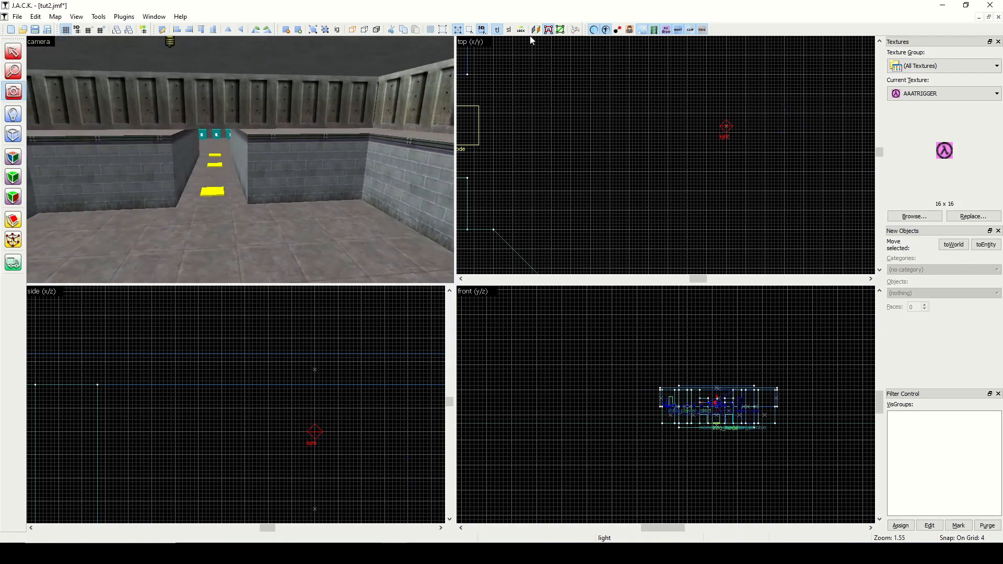
{"action": "left_click", "coordinate": [574, 30]}
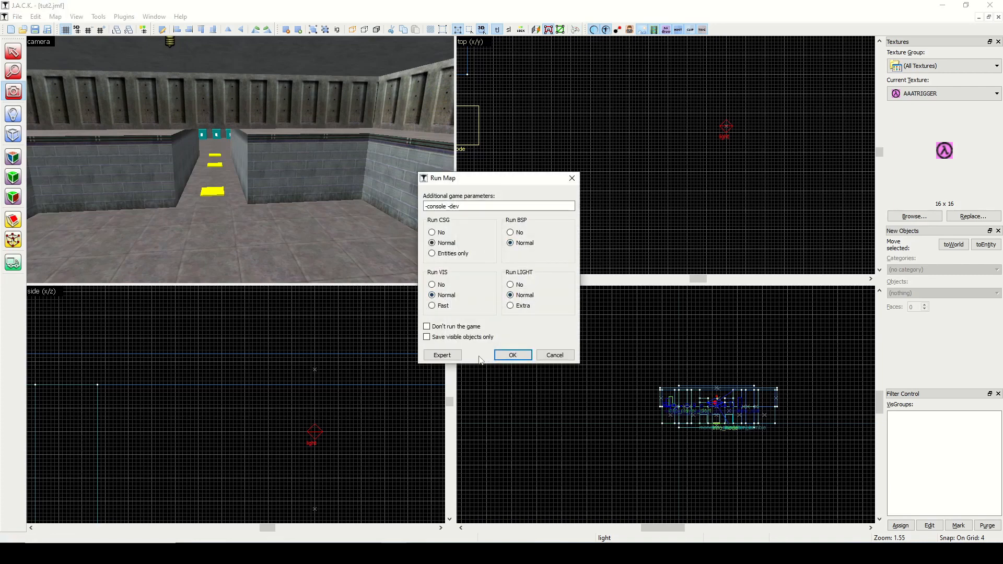
{"action": "left_click", "coordinate": [511, 356]}
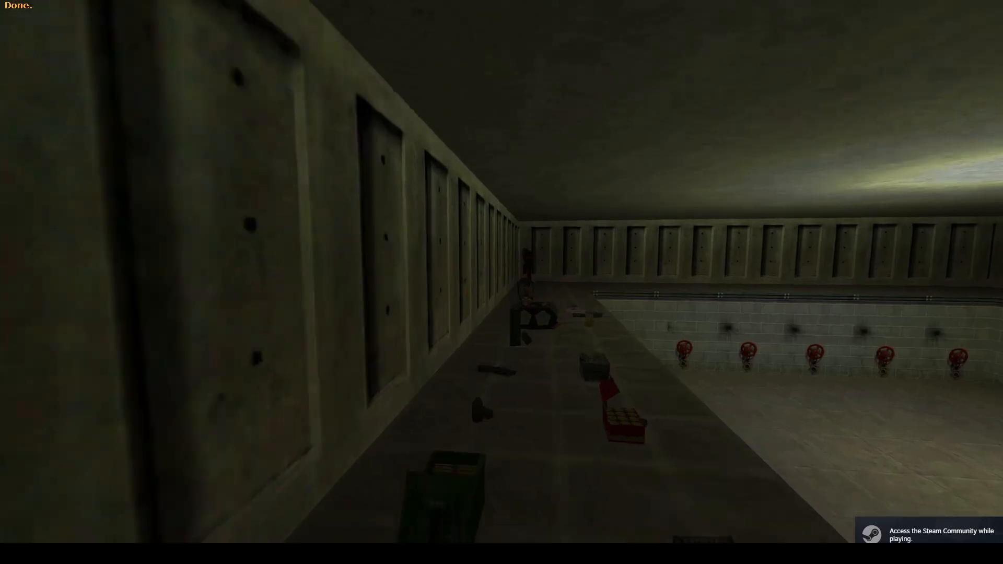
Playtest the map in Half-Life by walking along the raised ledge and picking up the placed items, ammunition and weapons.
{"action": "key", "text": "w"}
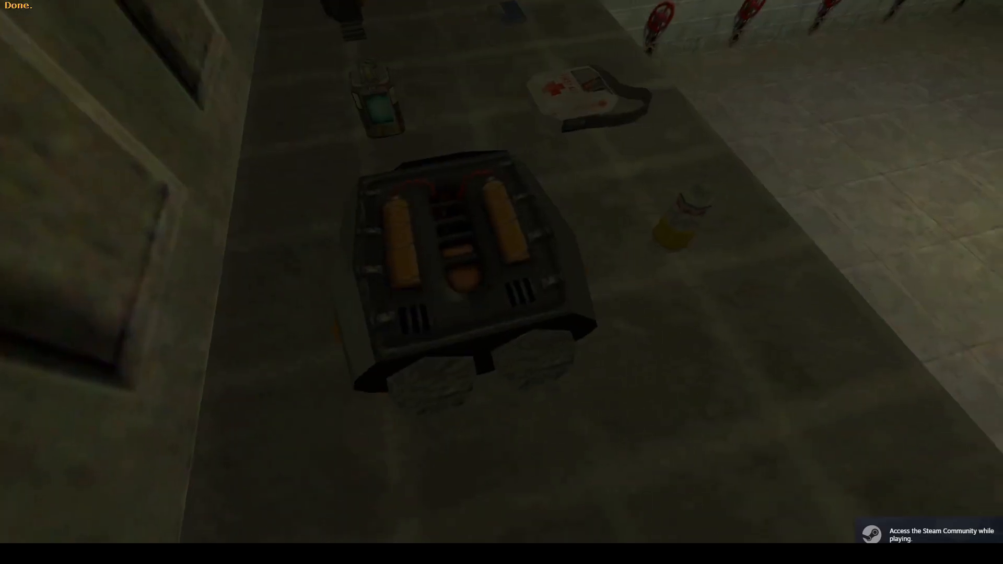
{"action": "key", "text": "d"}
{"action": "key", "text": "d"}
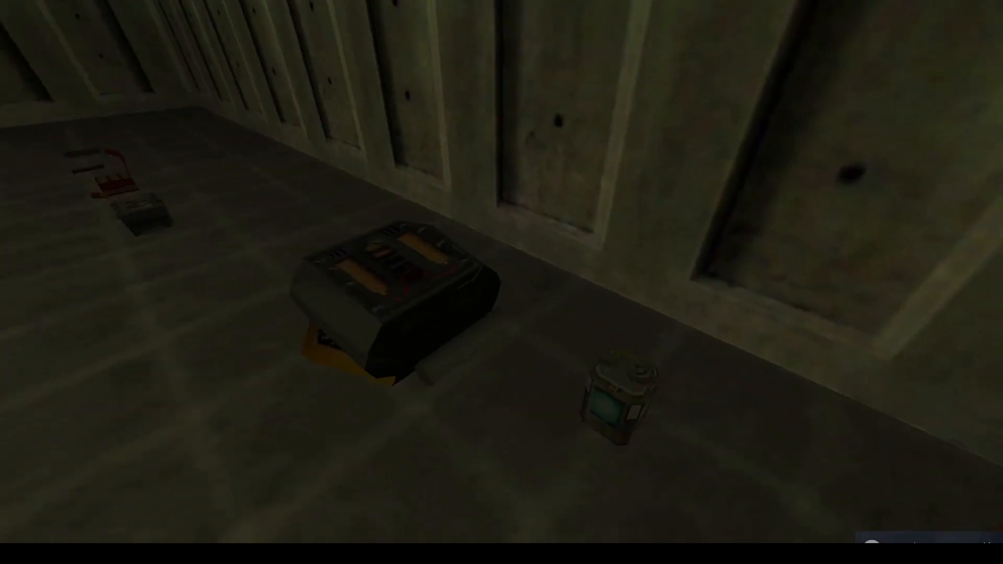
{"action": "key", "text": "w"}
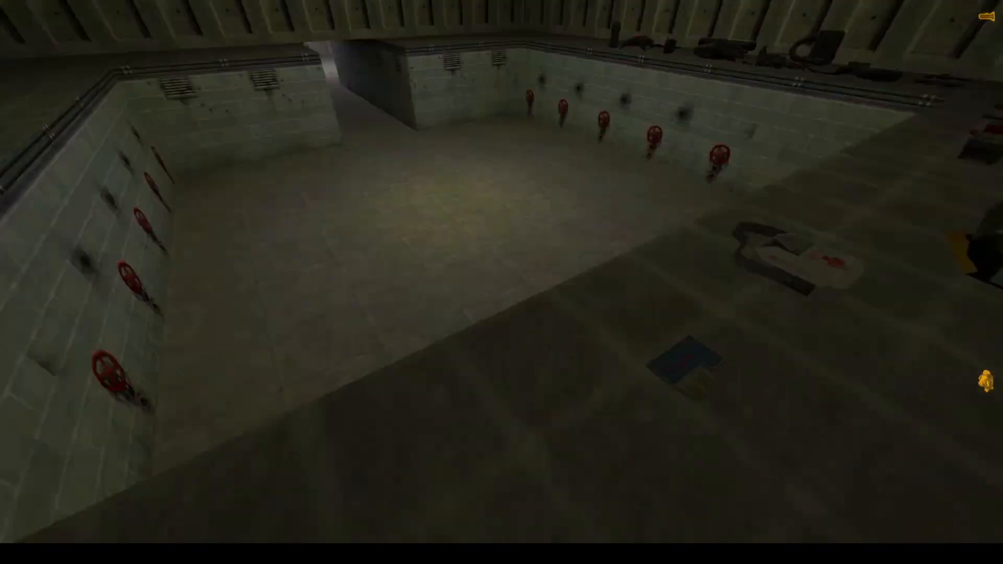
{"action": "key", "text": "w"}
{"action": "key", "text": "w"}
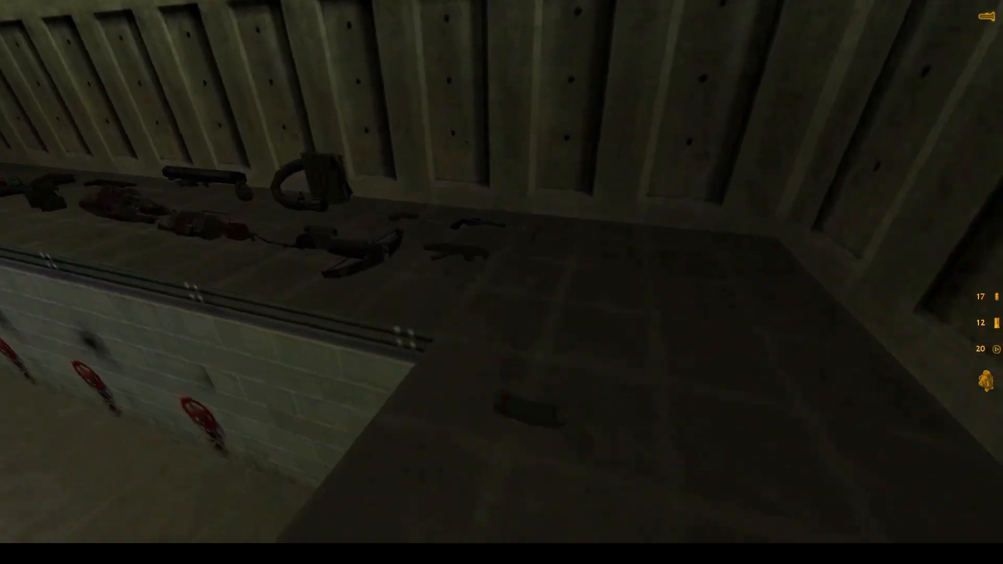
{"action": "key", "text": "w"}
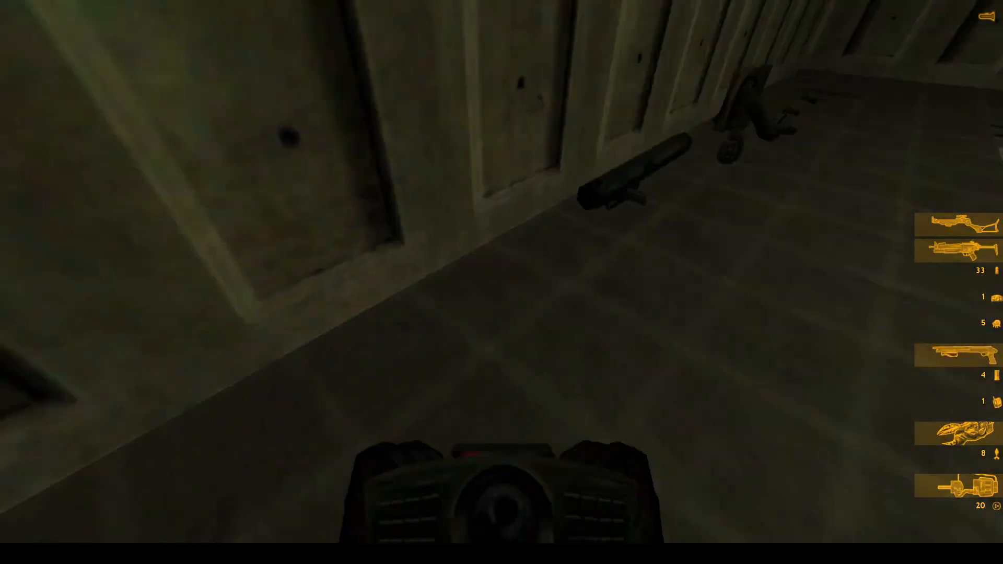